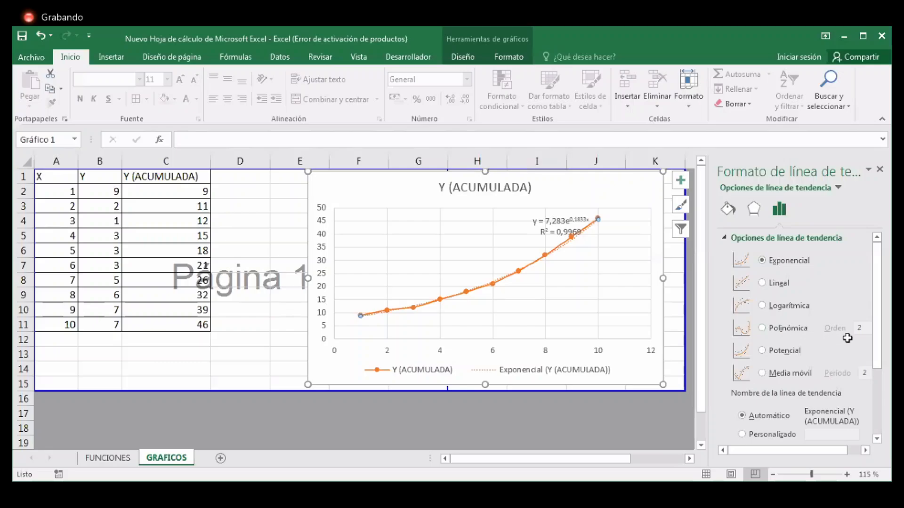
Change the chart's trendline to a polynomial of order 3
left_click(847, 328)
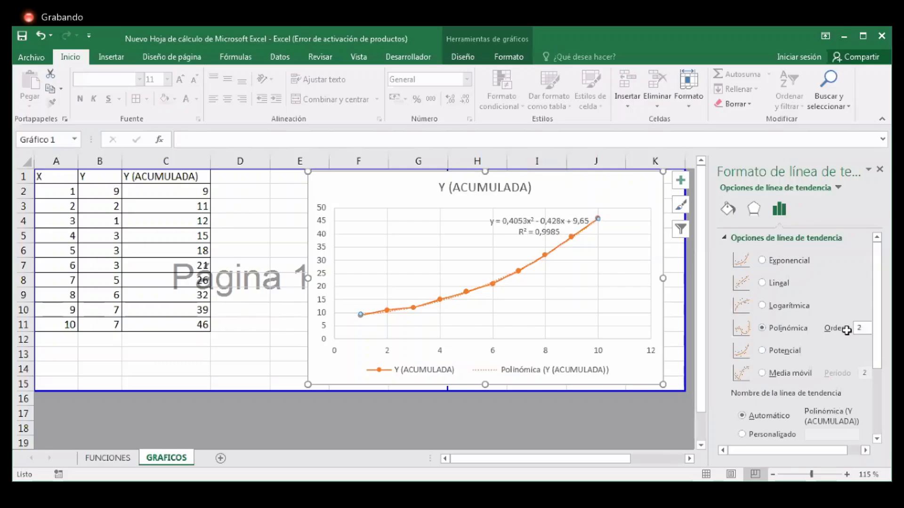
left_click(846, 329)
type("3")
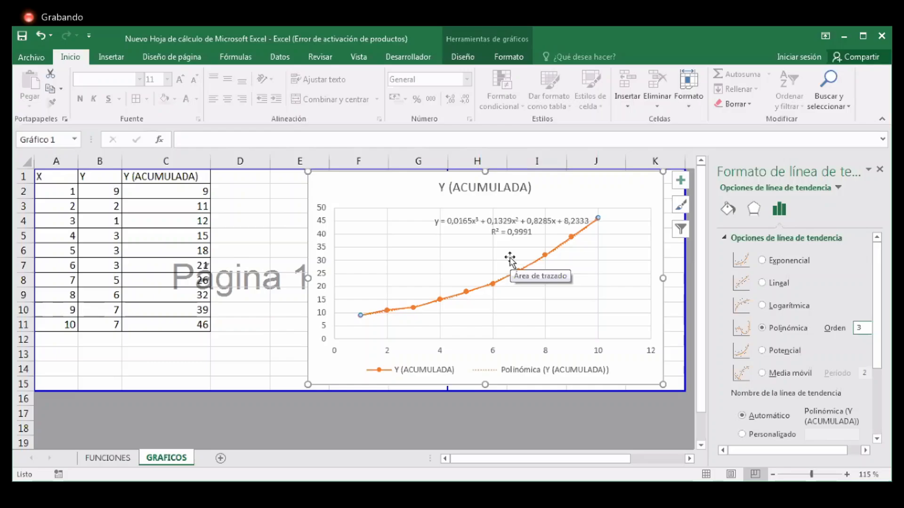
Apply a thin blue line shape style to the polynomial trendline
left_click(477, 54)
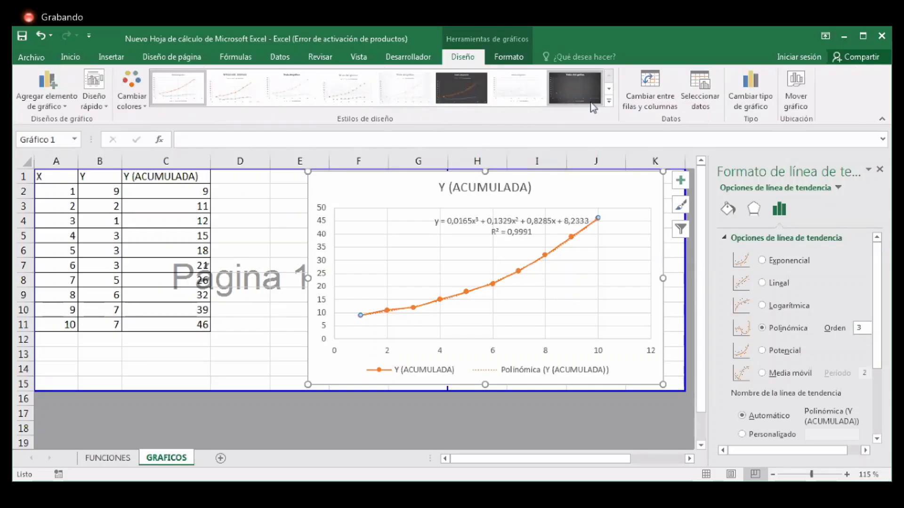
left_click(609, 101)
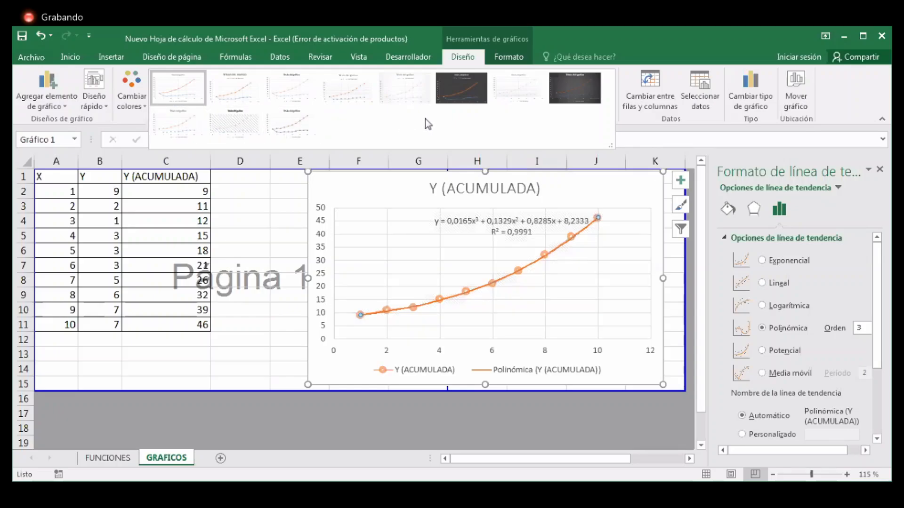
left_click(502, 62)
left_click(502, 61)
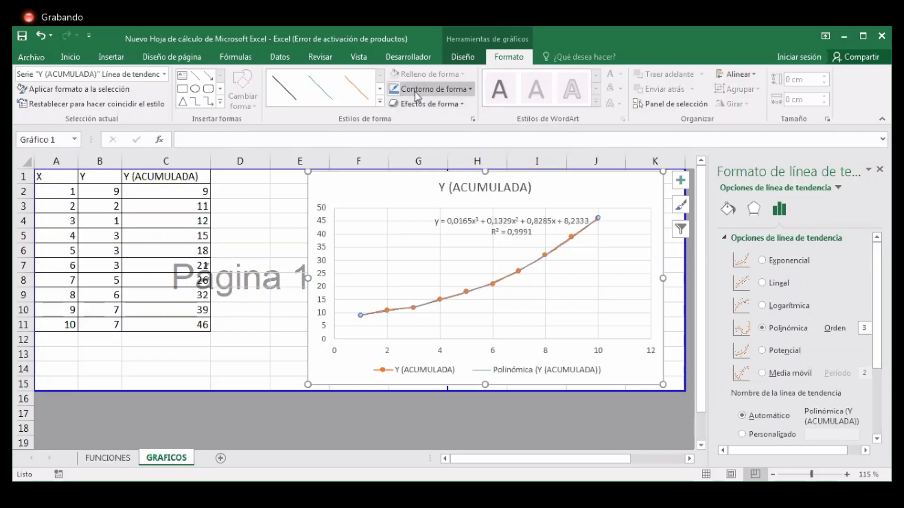
left_click(467, 92)
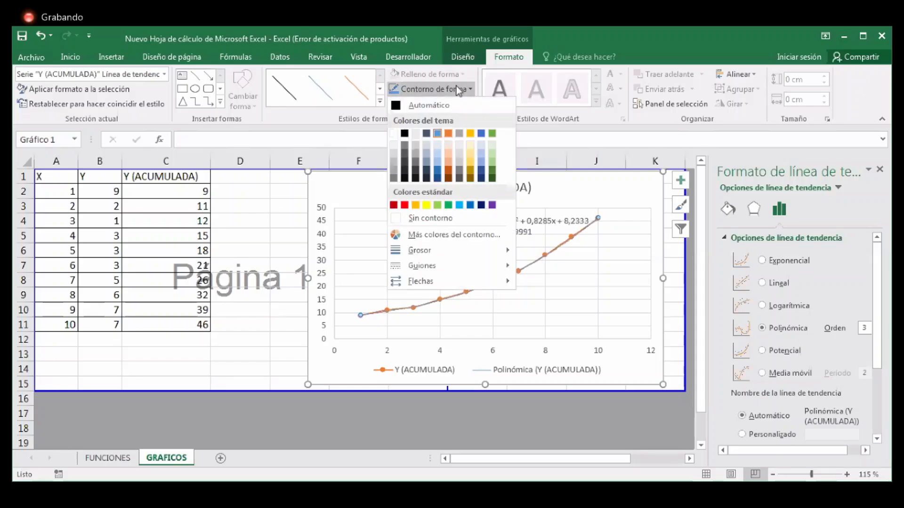
left_click(460, 106)
left_click(461, 105)
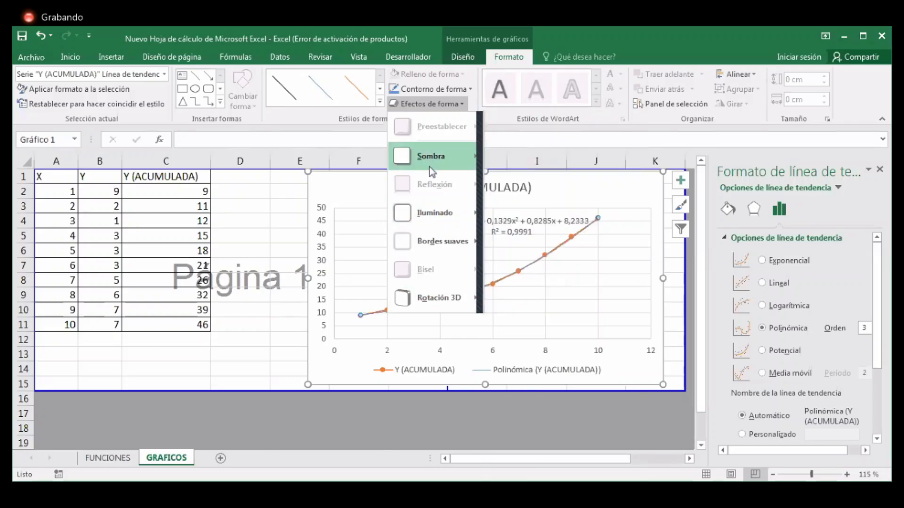
mouse_move(429, 167)
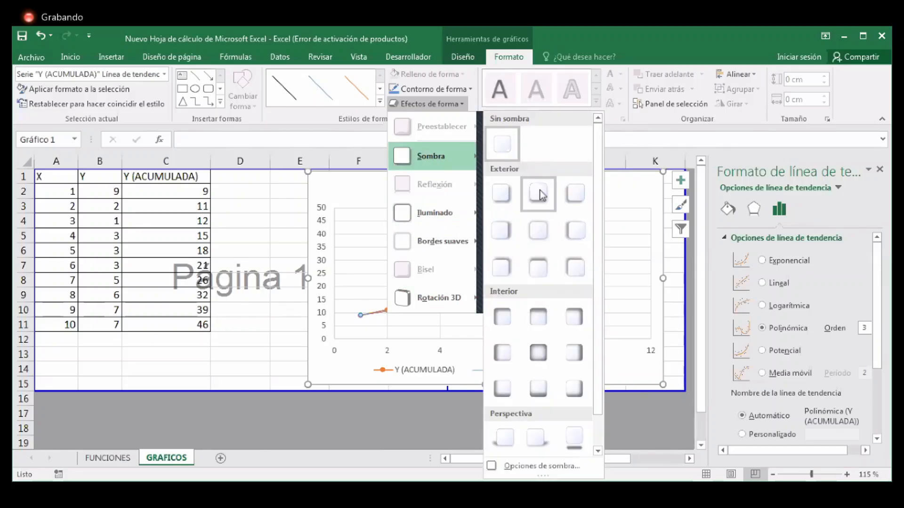
left_click(341, 225)
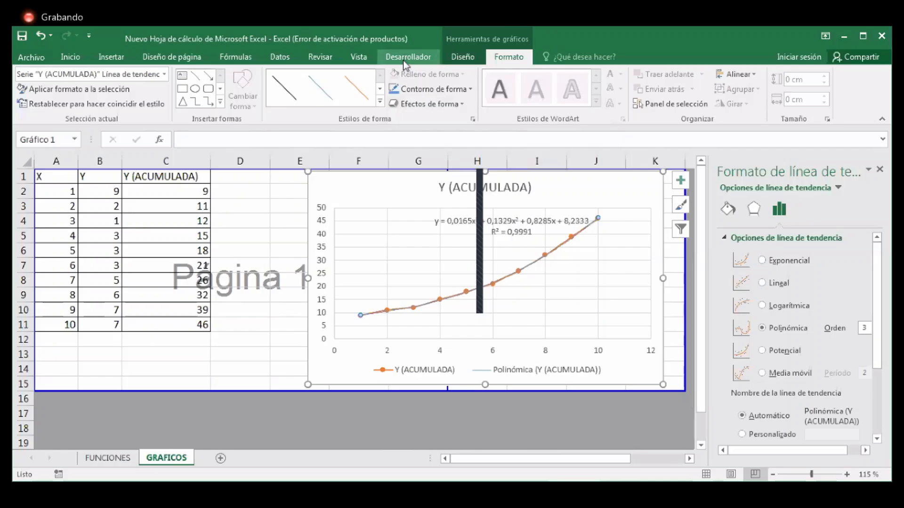
left_click(343, 253)
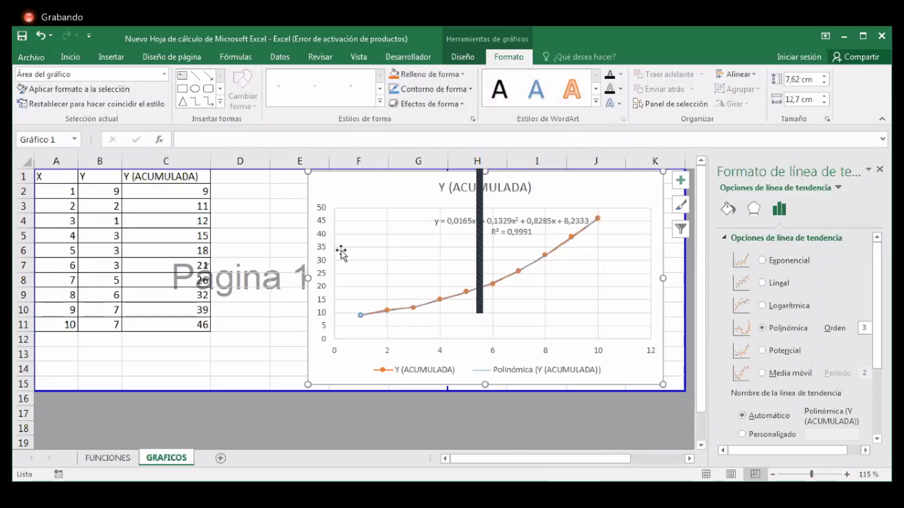
left_click(247, 281)
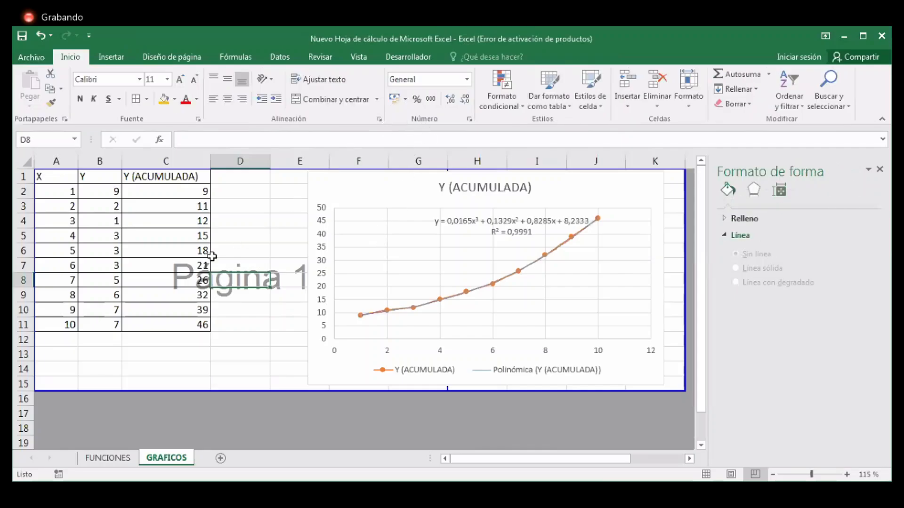
left_click(367, 278)
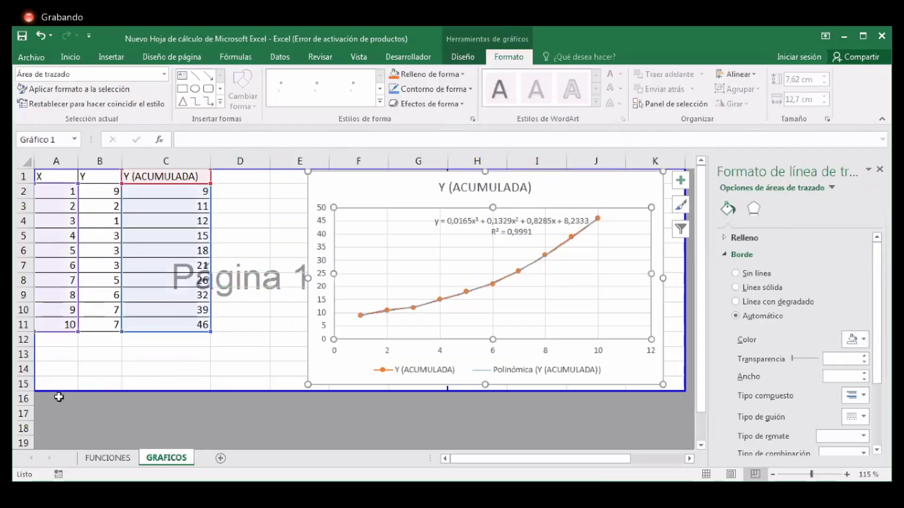
left_click(97, 383)
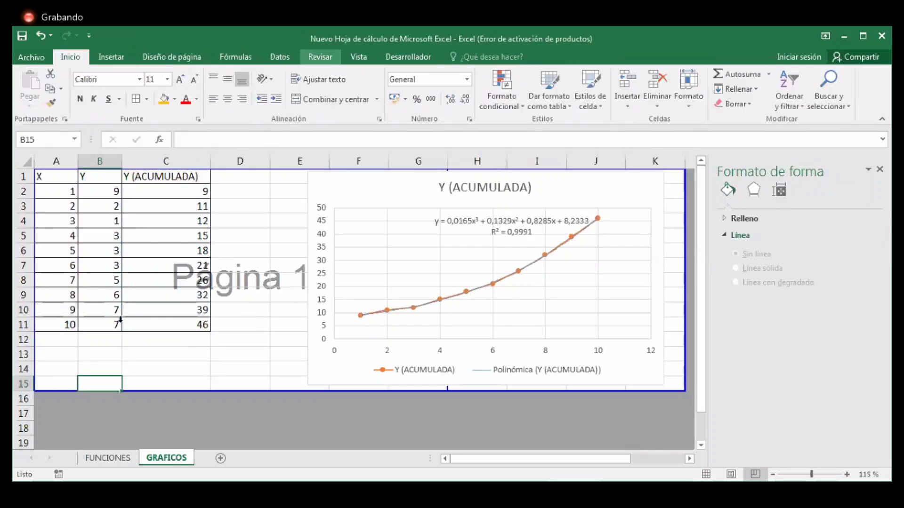
left_click(171, 56)
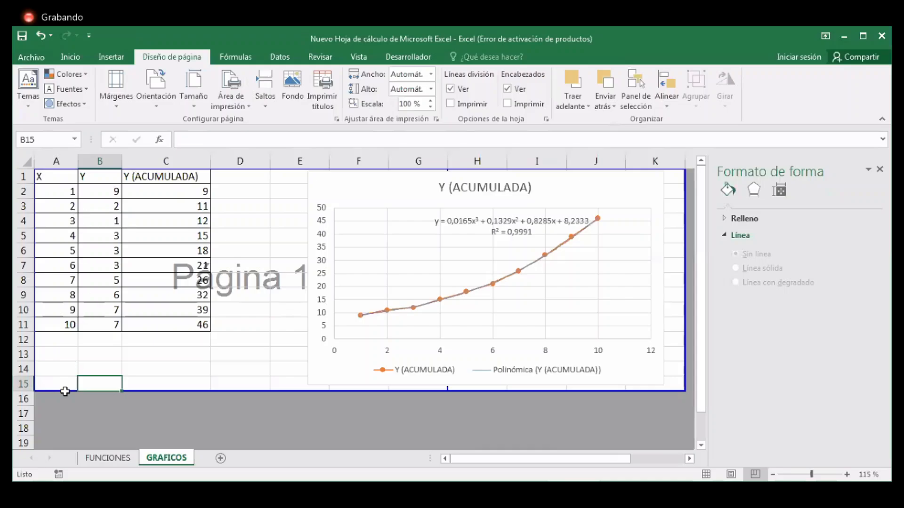
left_click(111, 57)
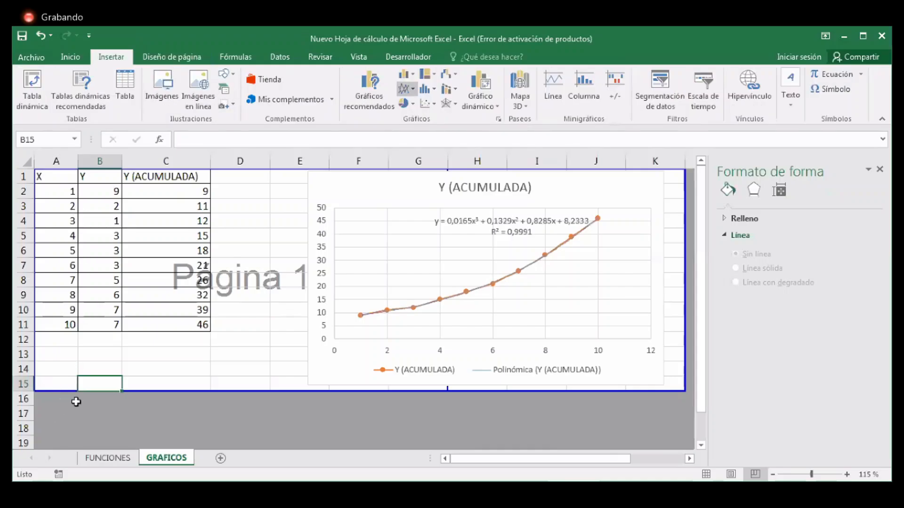
Enter the heading PRODUCCION in cell A17 below the existing data table
left_click(75, 409)
scroll(76, 401, "down", 1)
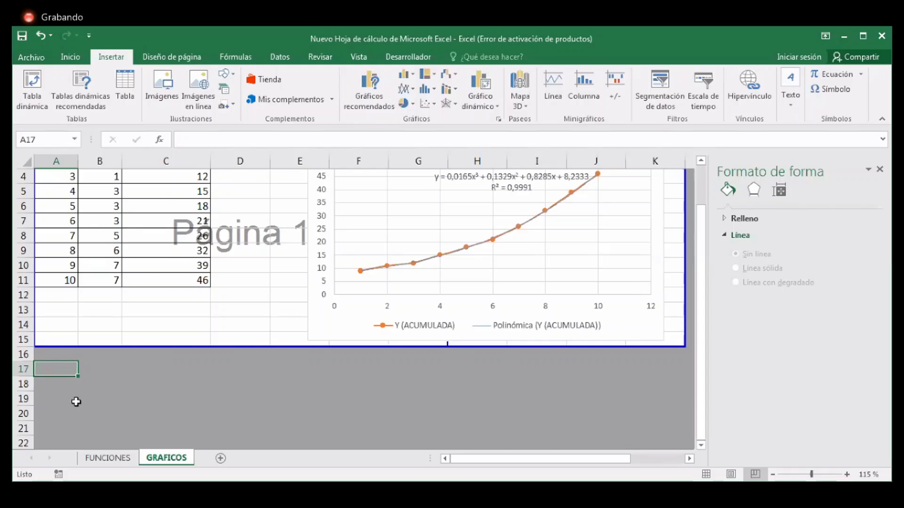
type("pRODU")
key("BackSpace")
key("BackSpace")
key("BackSpace")
key("BackSpace")
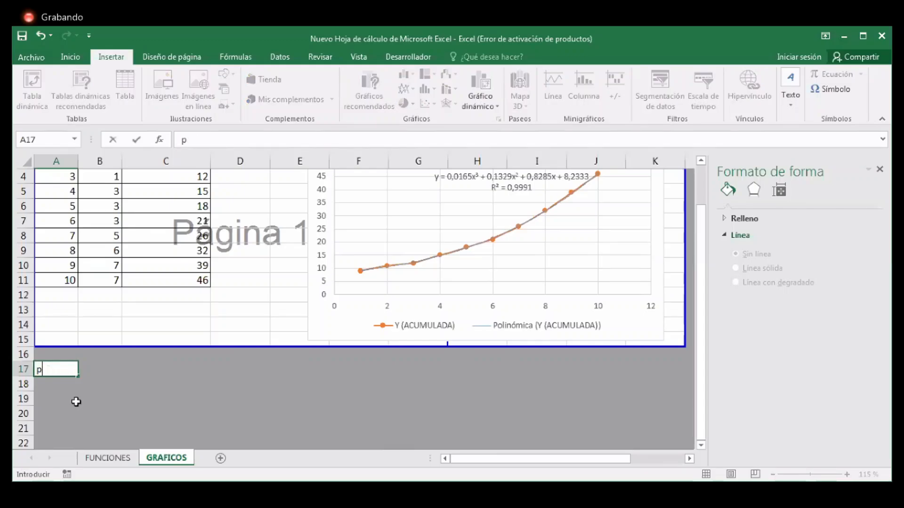
key("BackSpace")
type("PRODU")
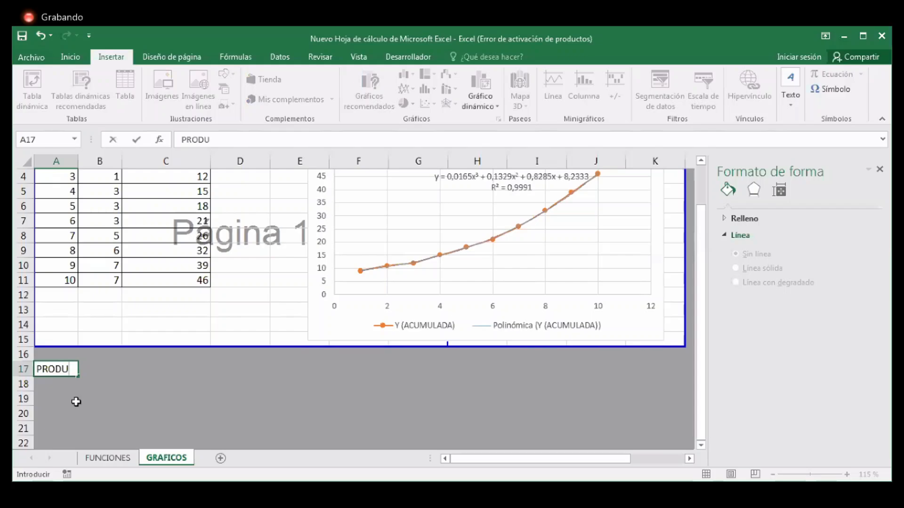
type("CCION")
key("Return")
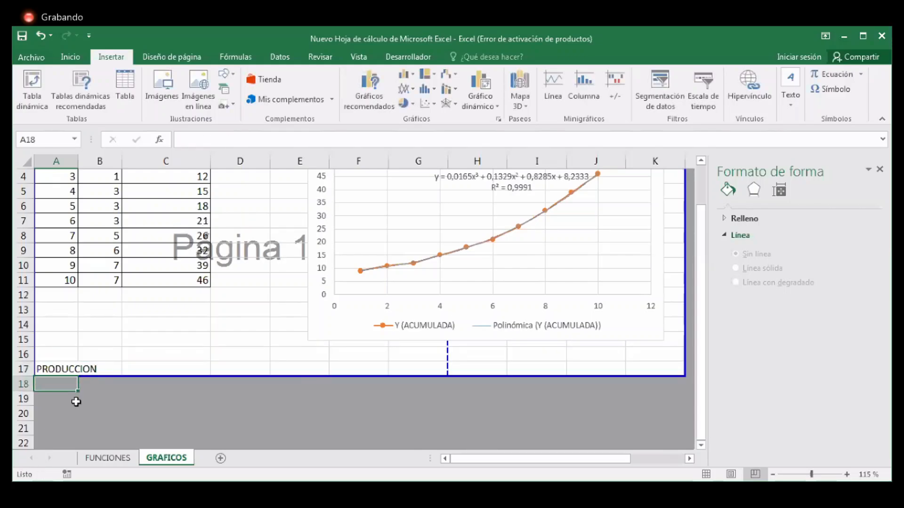
List the products COCACOLA, BARBIJOS and ALCOHOL EN GEL in cells A18 to A20
type("COCA")
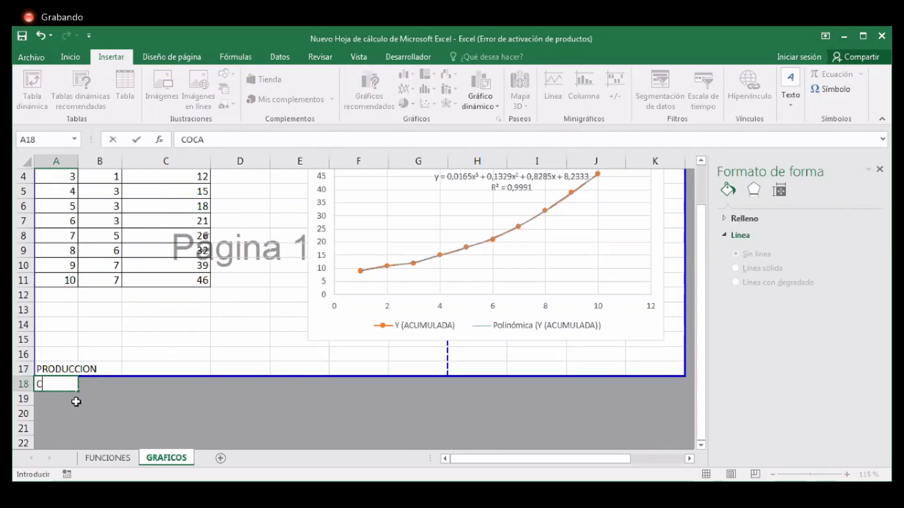
type("COLA")
key("Return")
type("BAR")
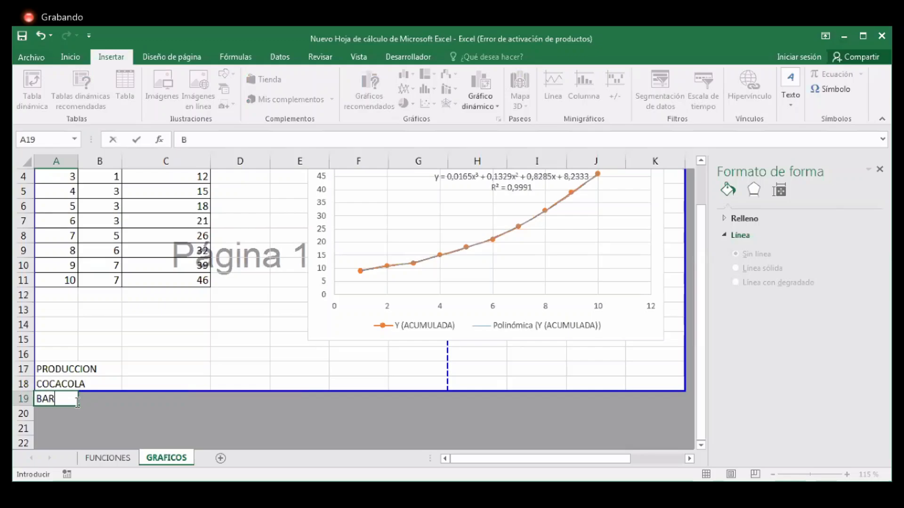
type("BIJOS")
key("Return")
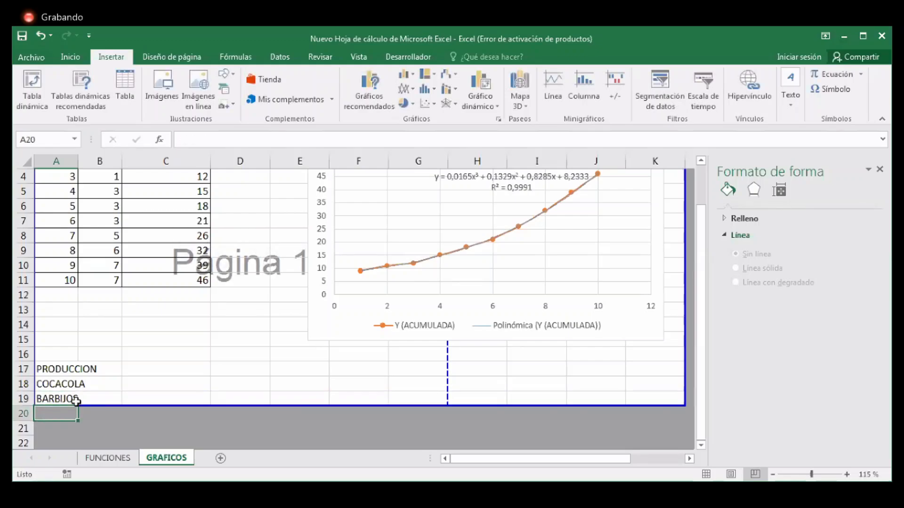
type("ALC")
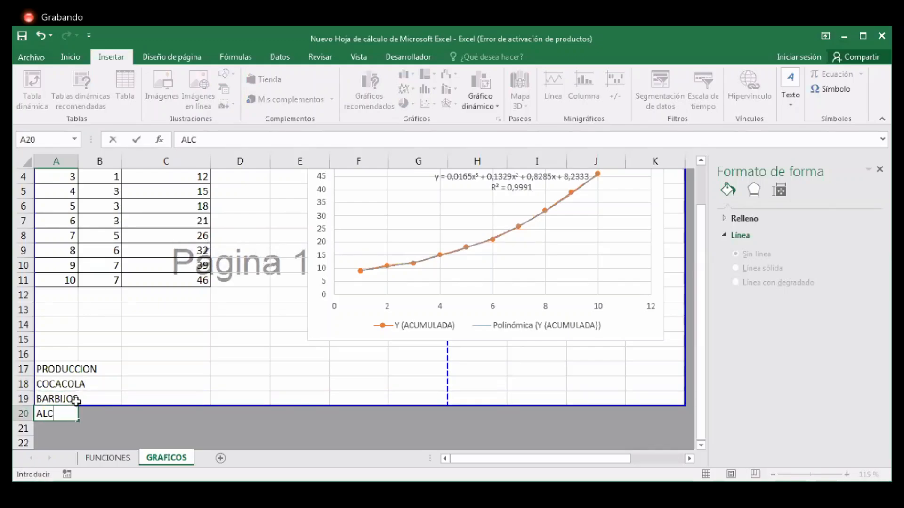
type("OHOL")
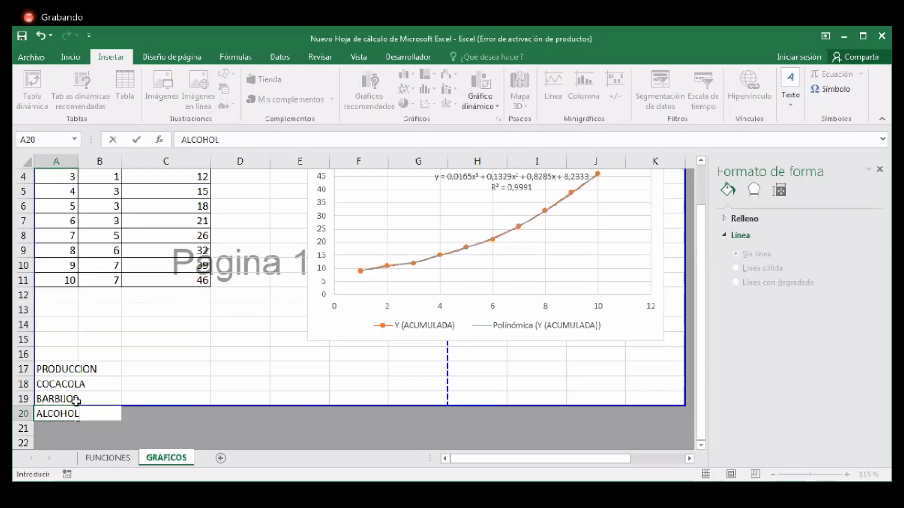
type(" EN GEL")
key("Return")
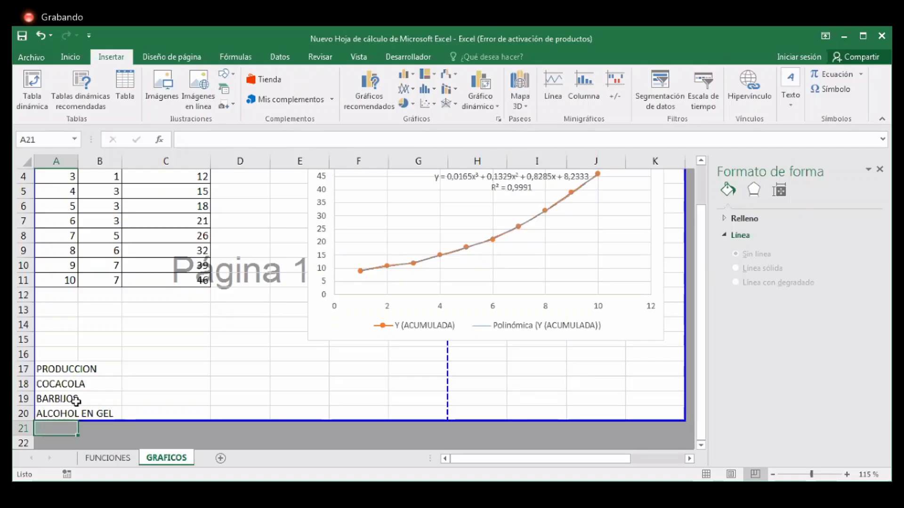
Enter the month headings MARZO, ABRIL and MAYO in cells C16 to E16
left_click(169, 353)
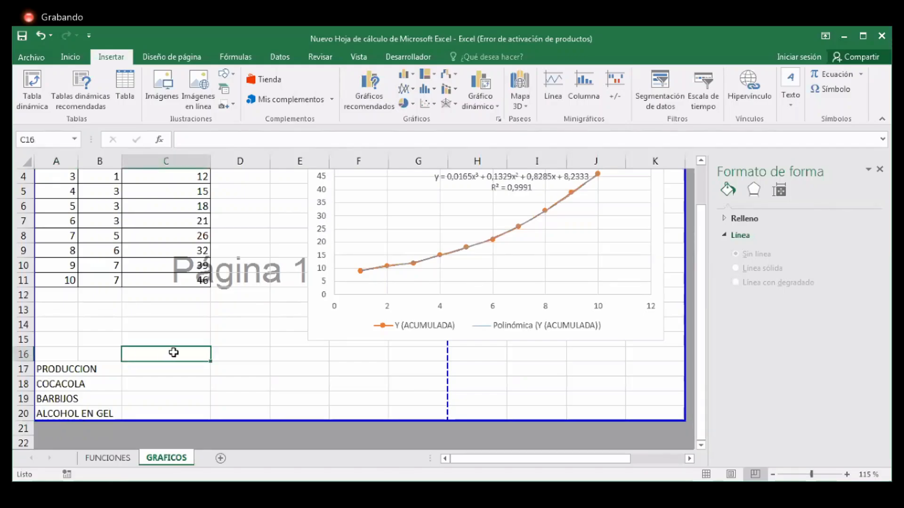
type("MARZO")
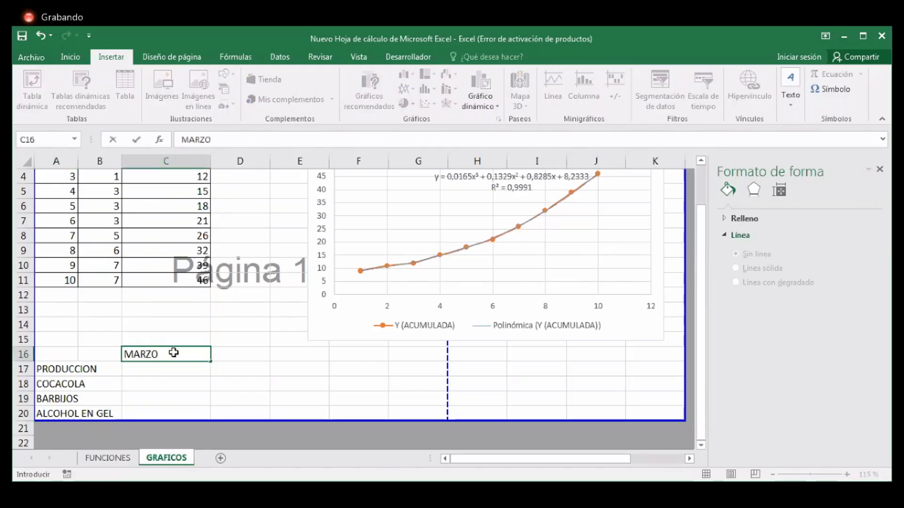
key("Tab")
type("ABRIL")
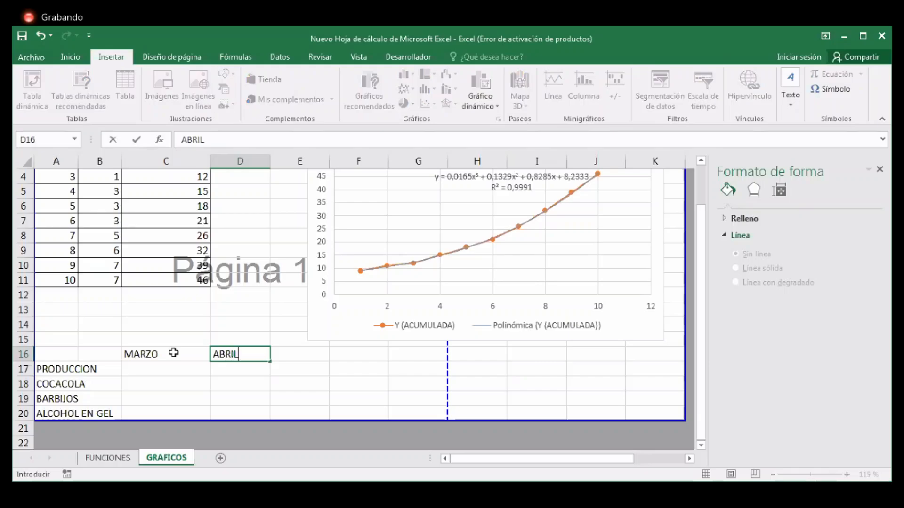
key("Tab")
type("MAYO")
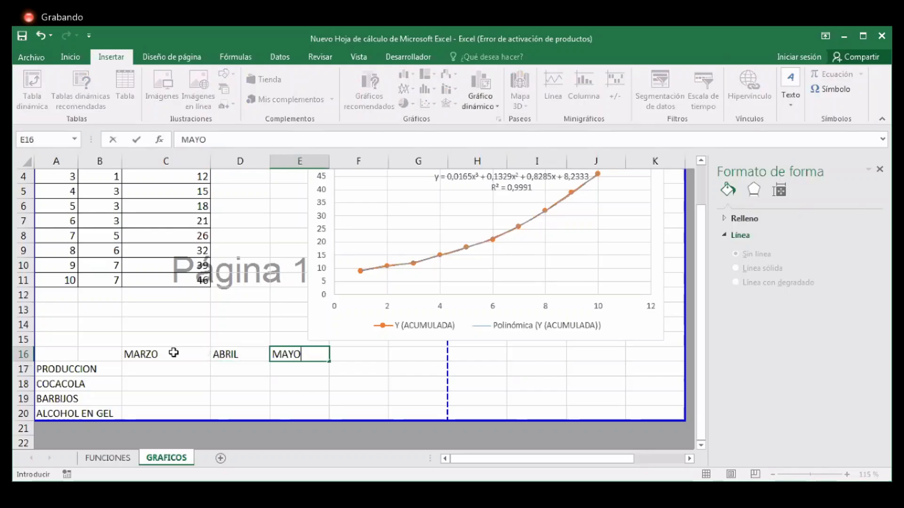
left_click(246, 396)
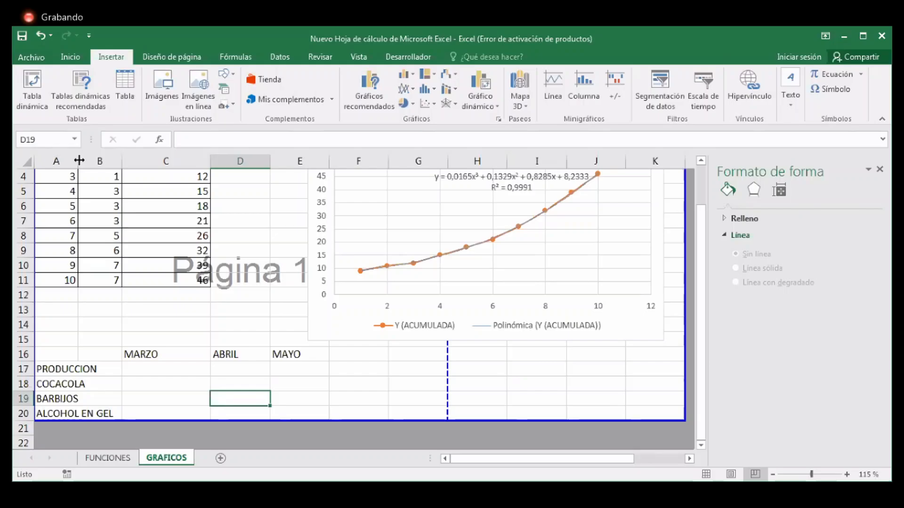
Widen column A and move the month headings from C16:E16 down to C17:E17
left_click_drag(79, 160, 101, 160)
left_click(150, 366)
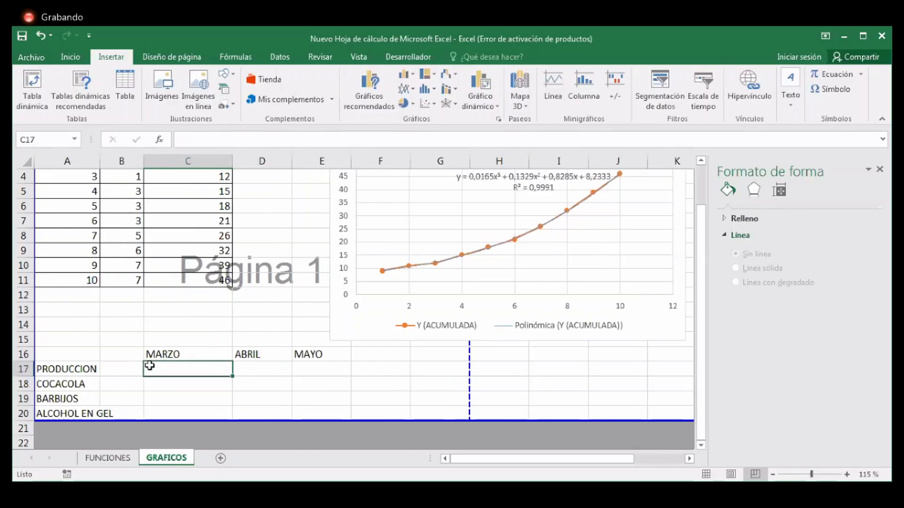
key("Return")
left_click_drag(153, 353, 283, 367)
Enter the COCACOLA production values 2500 for MARZO, 3000 for ABRIL and 2400 for MAYO in C18:E18
left_click(187, 384)
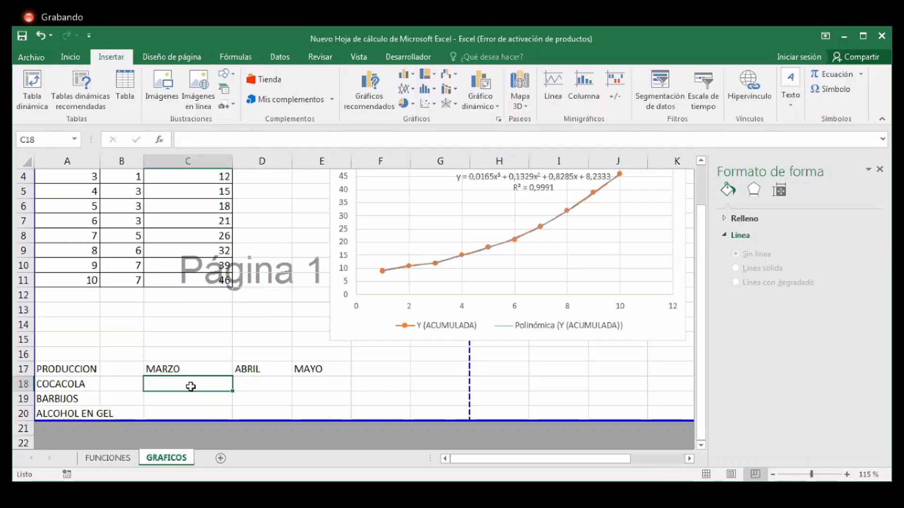
type("2500")
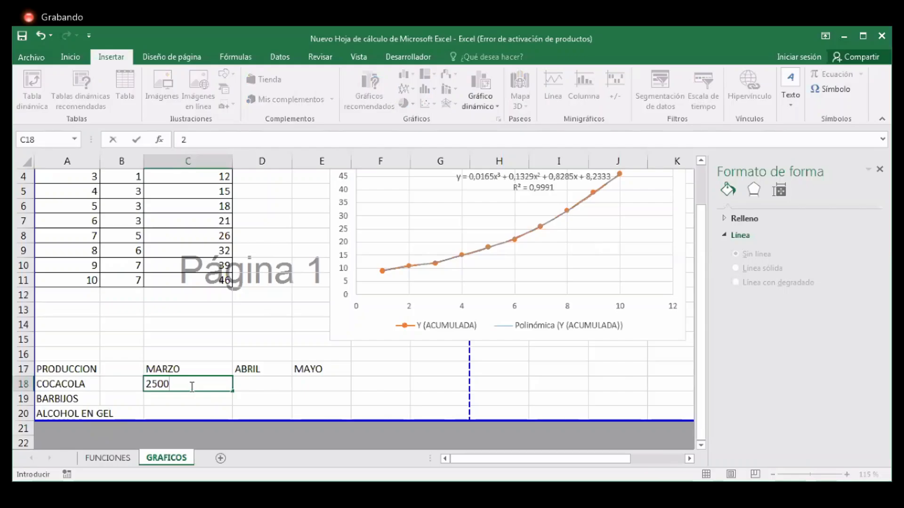
key("Tab")
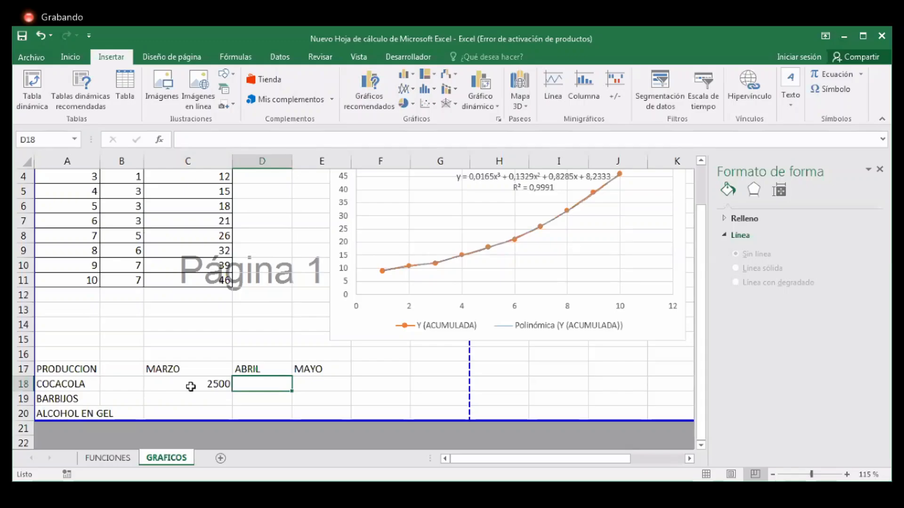
type("3000")
key("Tab")
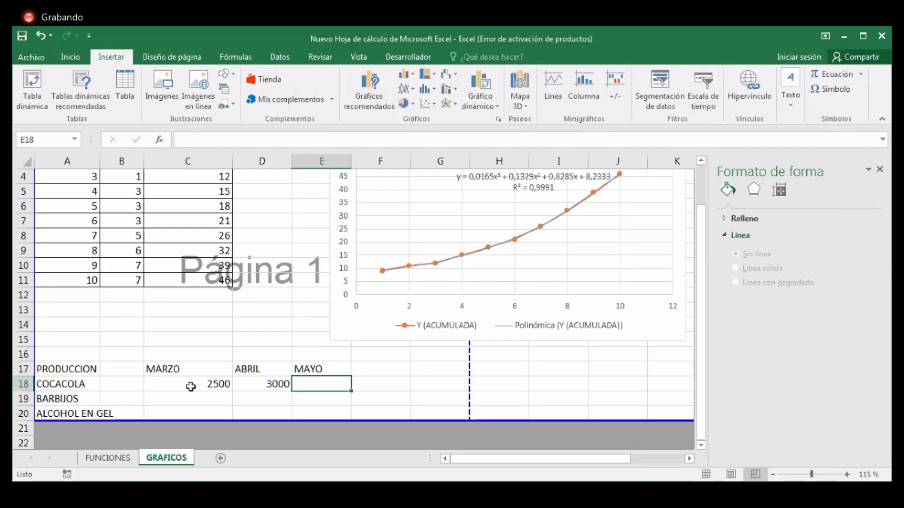
type("2400")
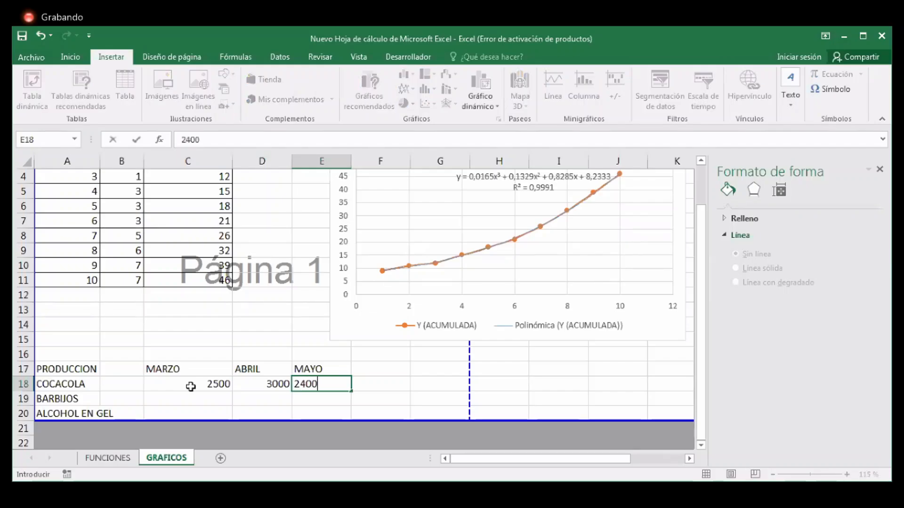
key("Return")
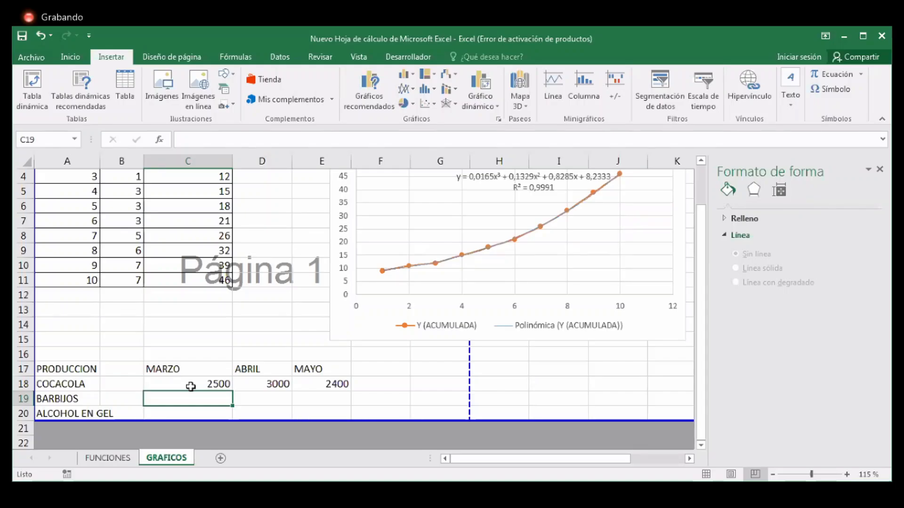
Fill the BARBIJOS row with 1000 for MARZO, 1800 for ABRIL and 2200 for MAYO in C19:E19
type("1000")
key("Tab")
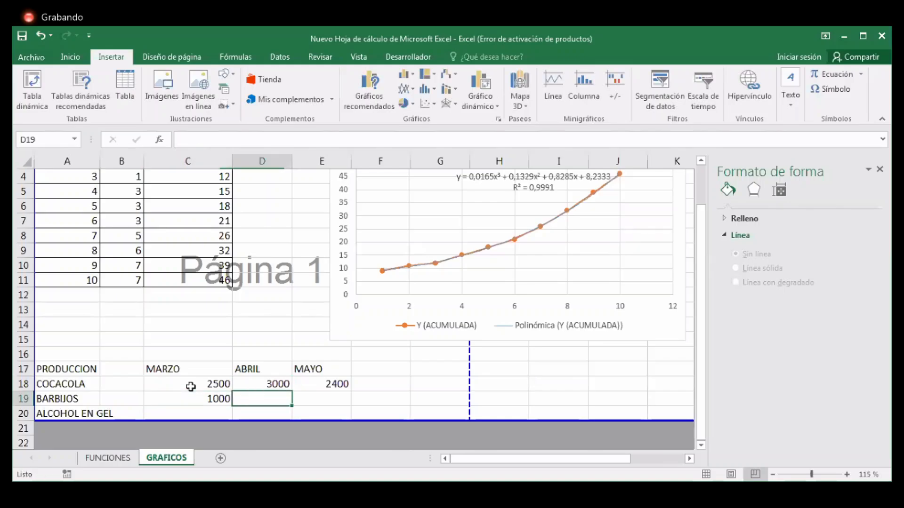
type("1800")
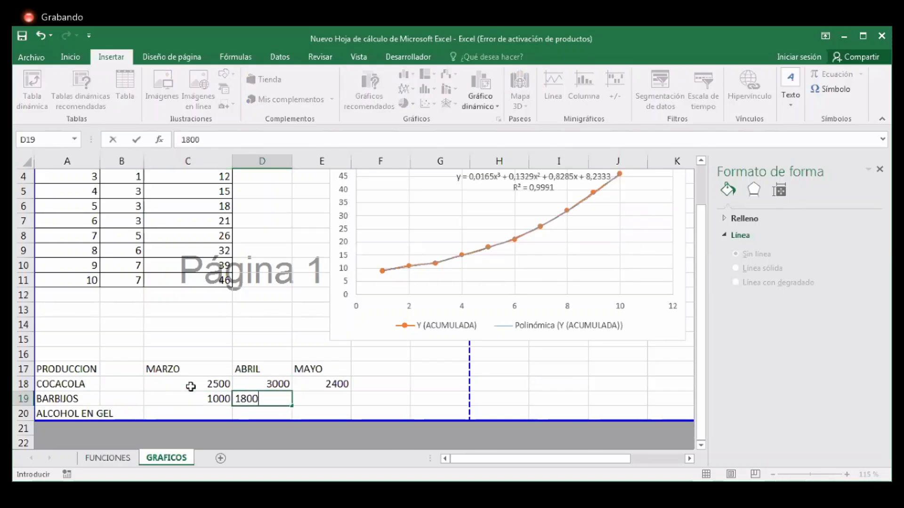
key("Tab")
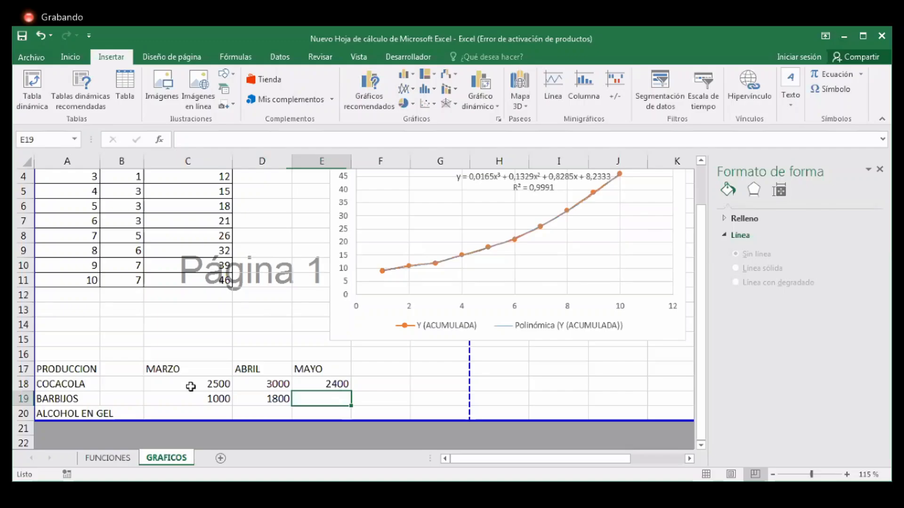
type("2200")
key("Return")
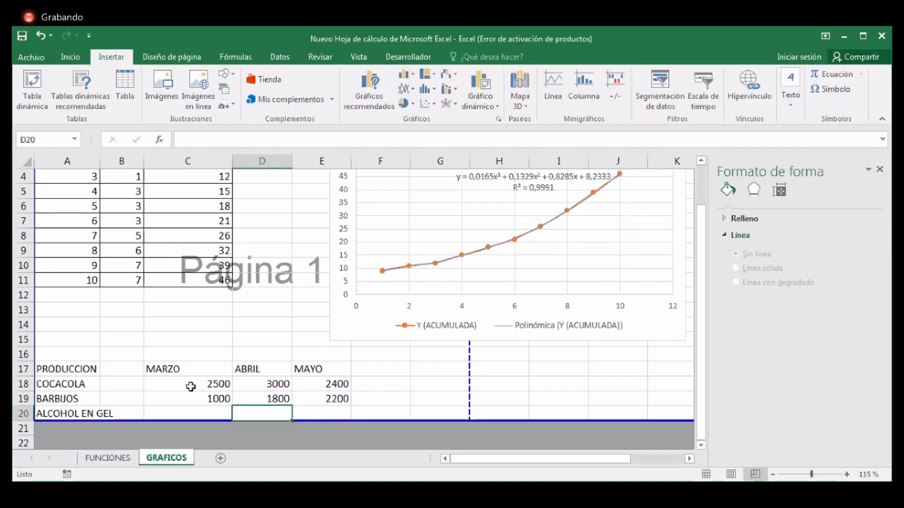
Fill the ALCOHOL EN GEL row with 1200, 1900 and 2000 for MARZO, ABRIL and MAYO in C20:E20
key("Left")
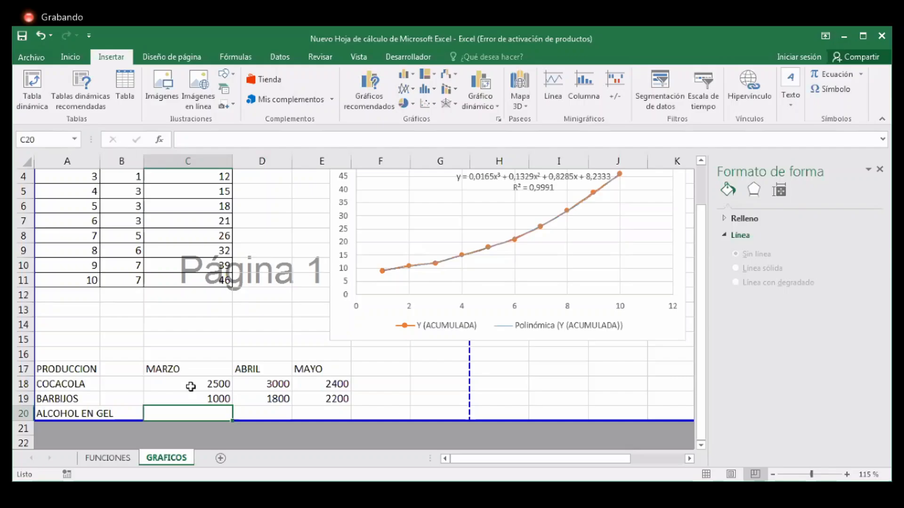
type("1200")
key("Tab")
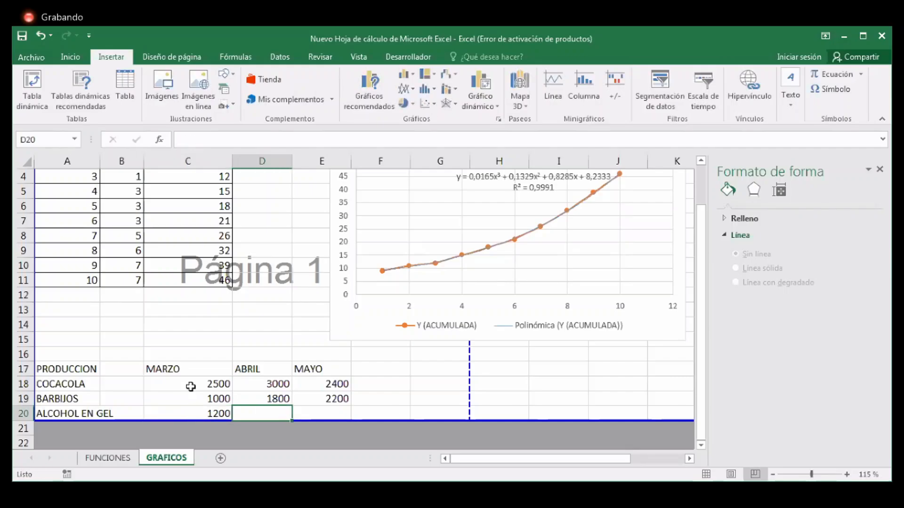
type("1900")
key("Tab")
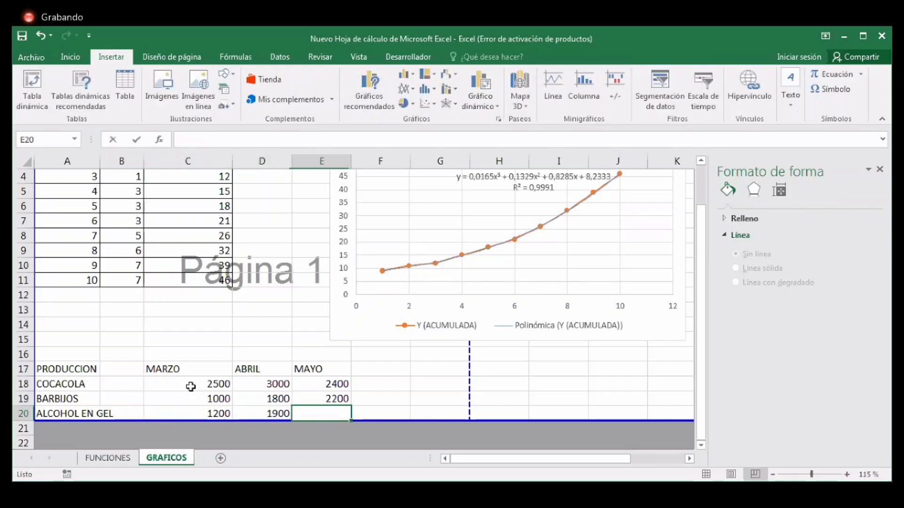
type("2000")
key("Tab")
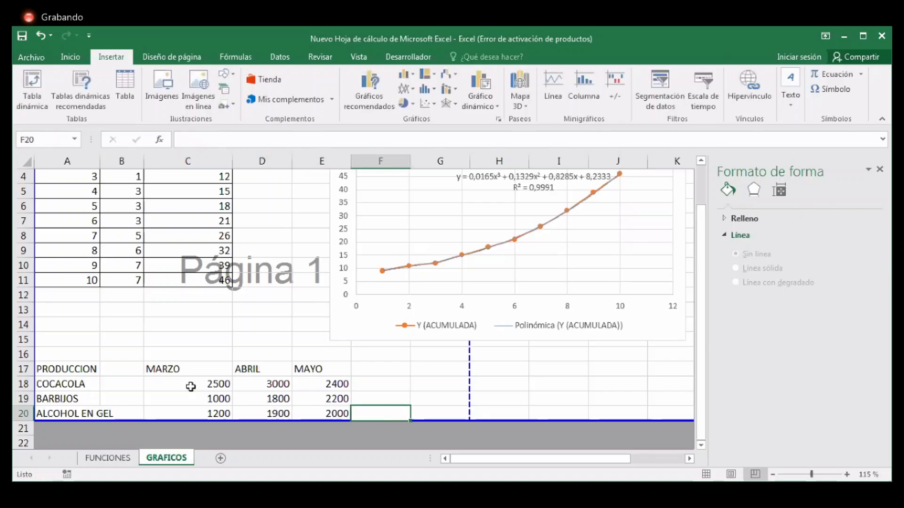
key("Left")
key("Up")
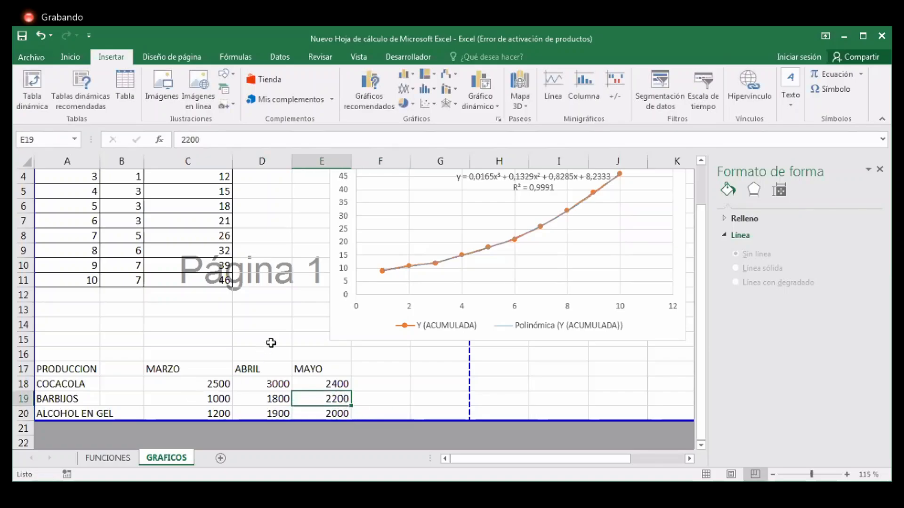
Insert a 2D area chart from the product rows A18:E20 and place it to the right of the production table
scroll(338, 355, "down", 1)
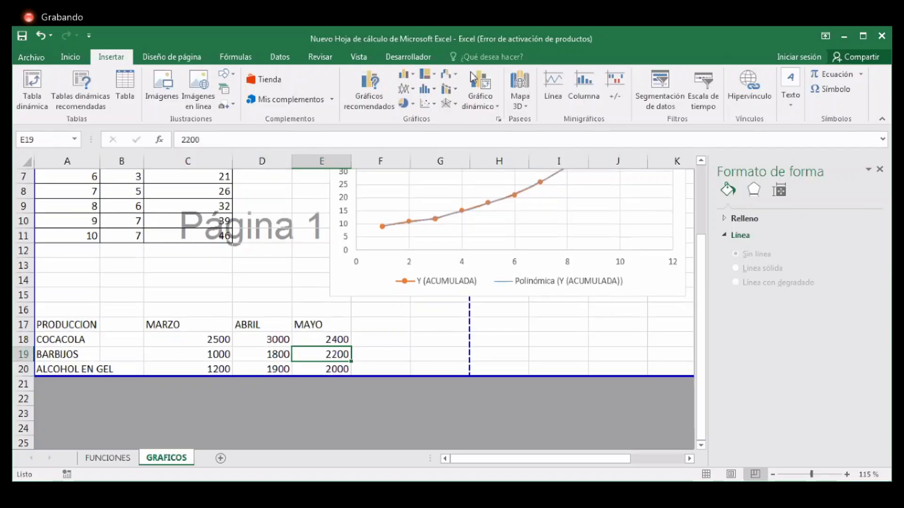
scroll(267, 360, "down", 3)
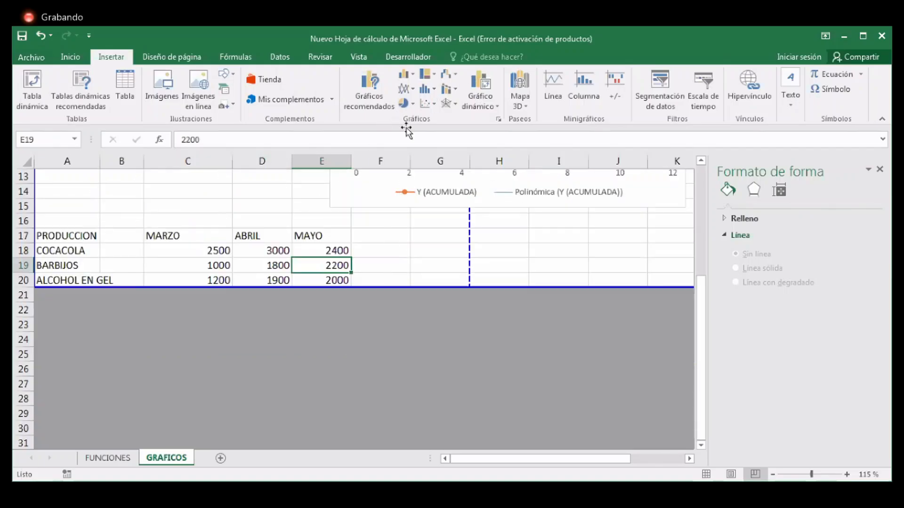
scroll(282, 332, "up", 2)
scroll(209, 370, "up", 2)
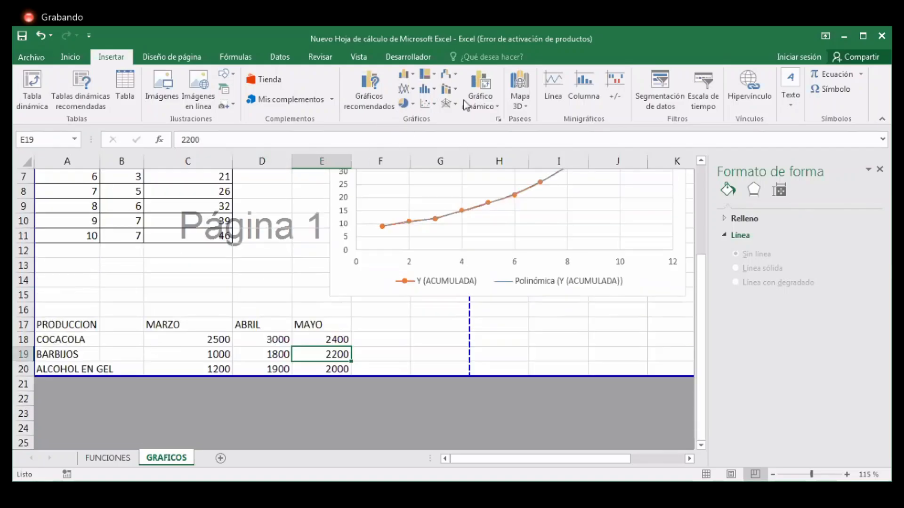
left_click_drag(61, 345, 339, 369)
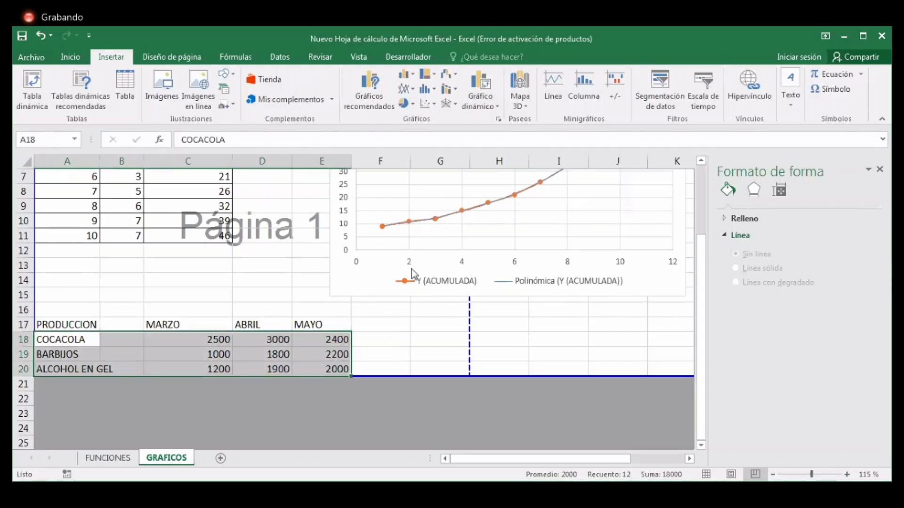
left_click(405, 88)
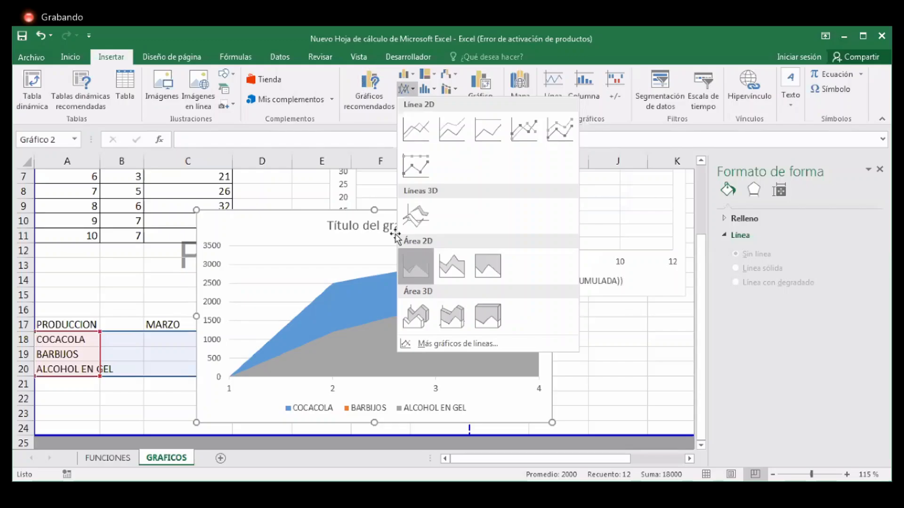
left_click_drag(424, 210, 554, 217)
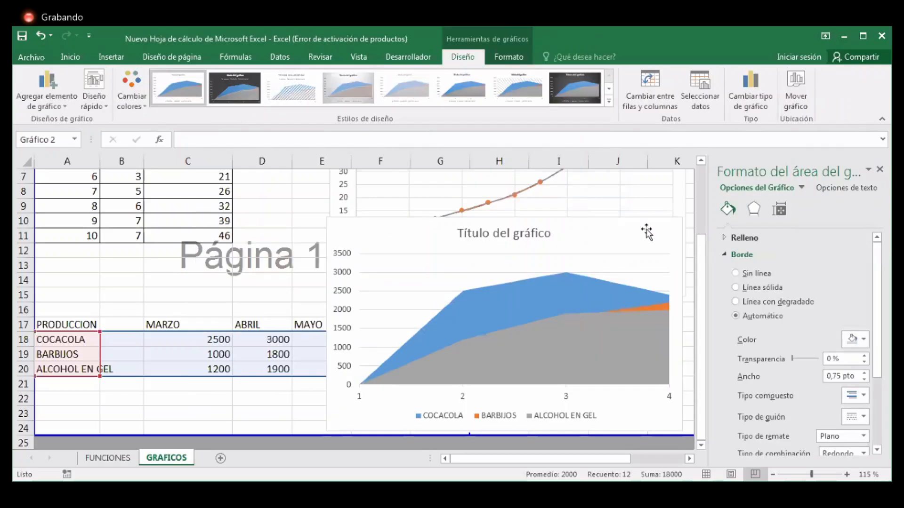
left_click_drag(622, 212, 671, 207)
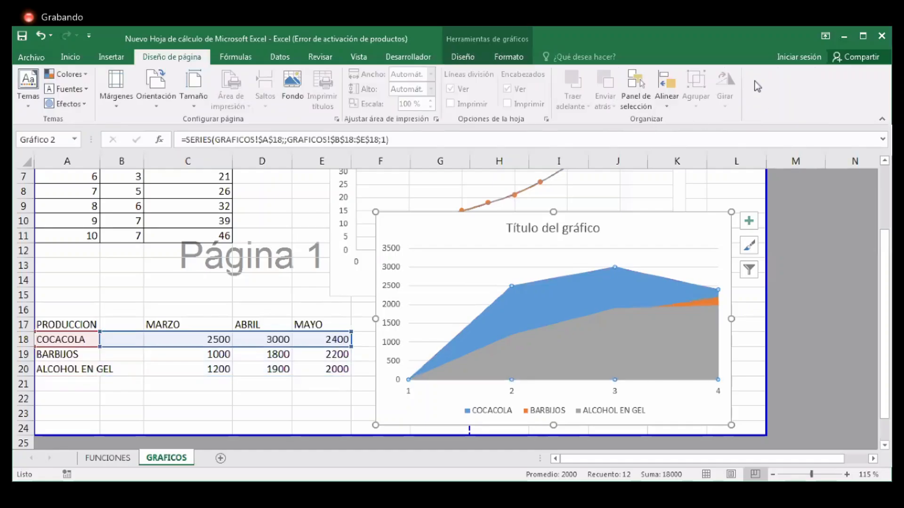
Change the production chart's type to stacked area (Área apilada), with the products as series
scroll(756, 86, "down", 7)
scroll(757, 104, "up", 1)
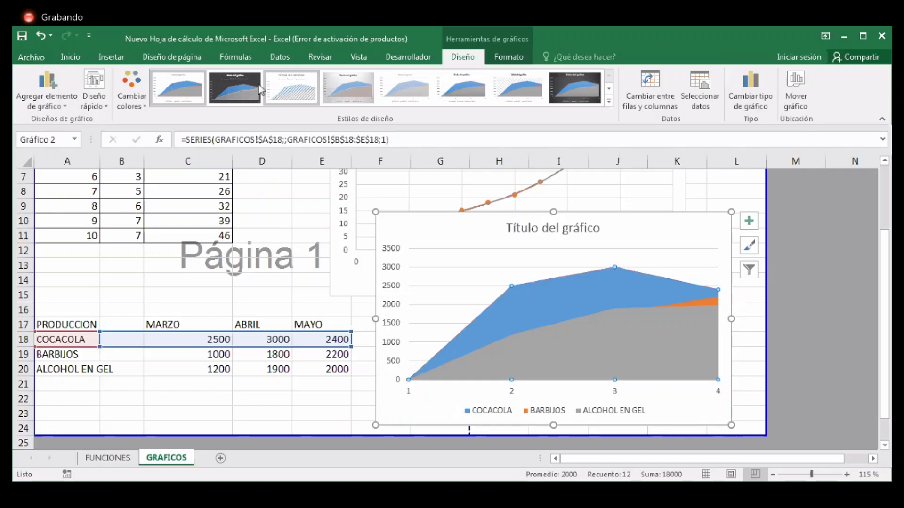
left_click(753, 83)
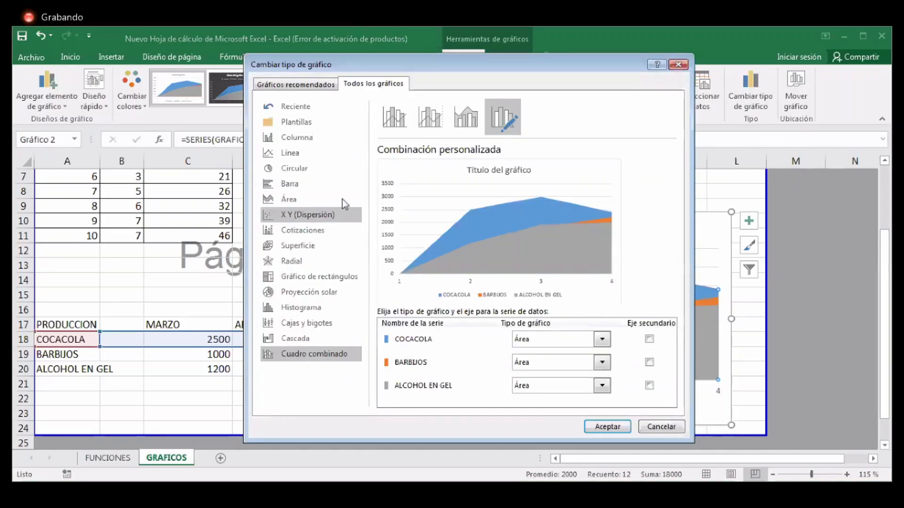
left_click(430, 120)
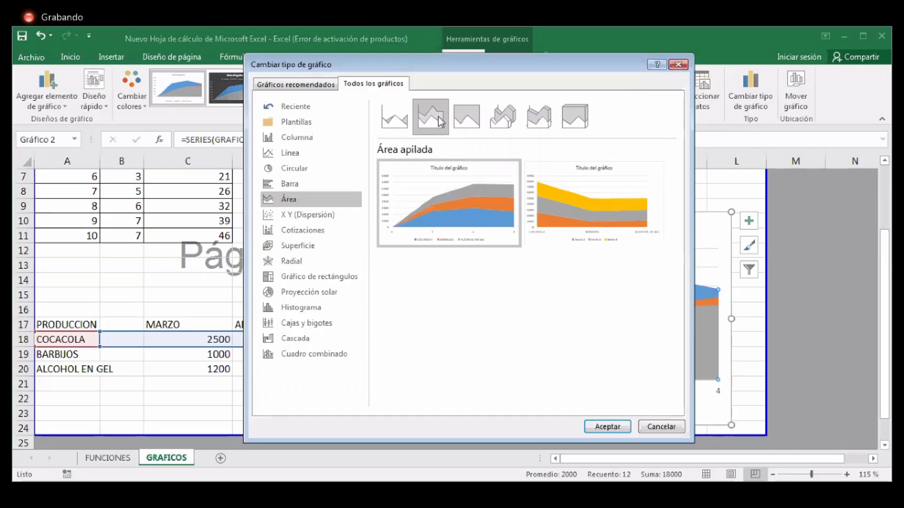
left_click(602, 425)
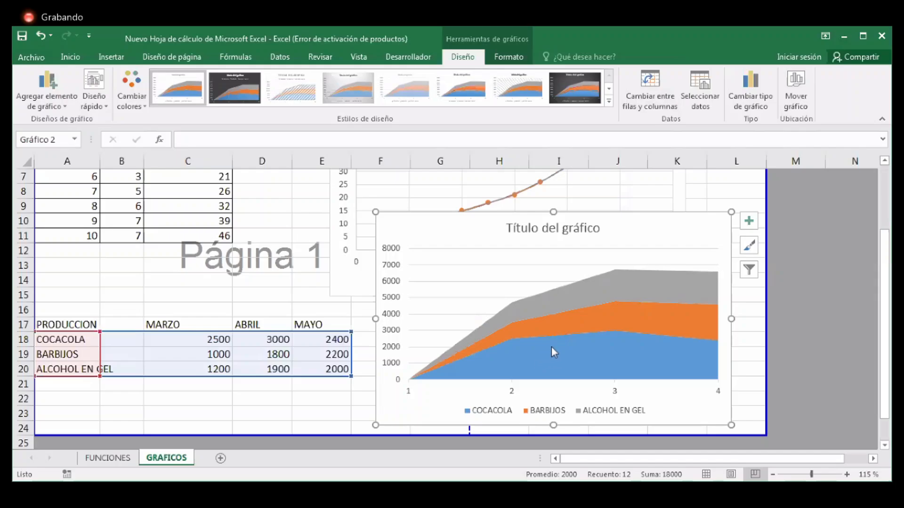
key("Escape")
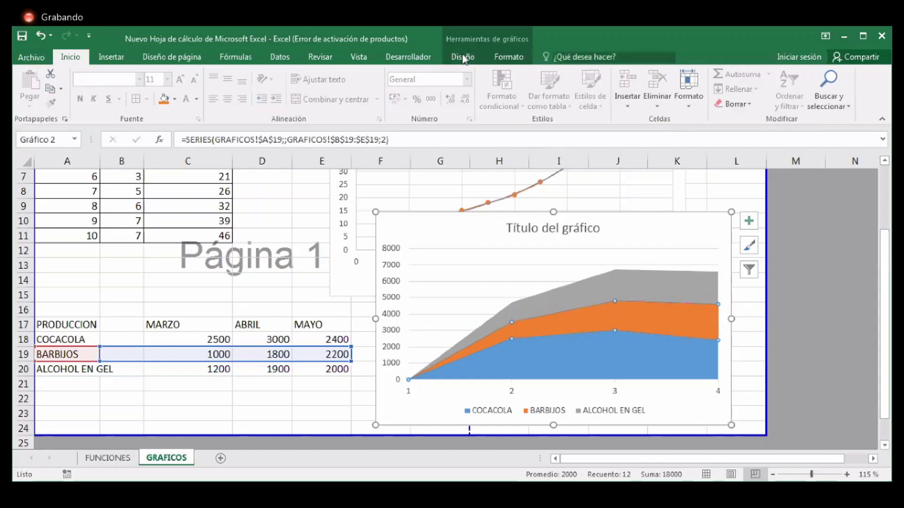
Apply the chart style with a grey gradient background and bold title to the stacked area chart
left_click(463, 56)
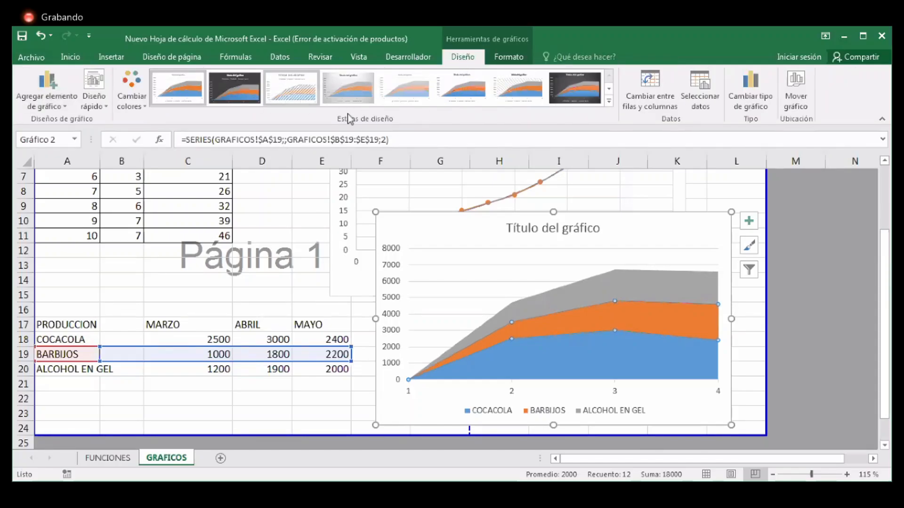
left_click(609, 101)
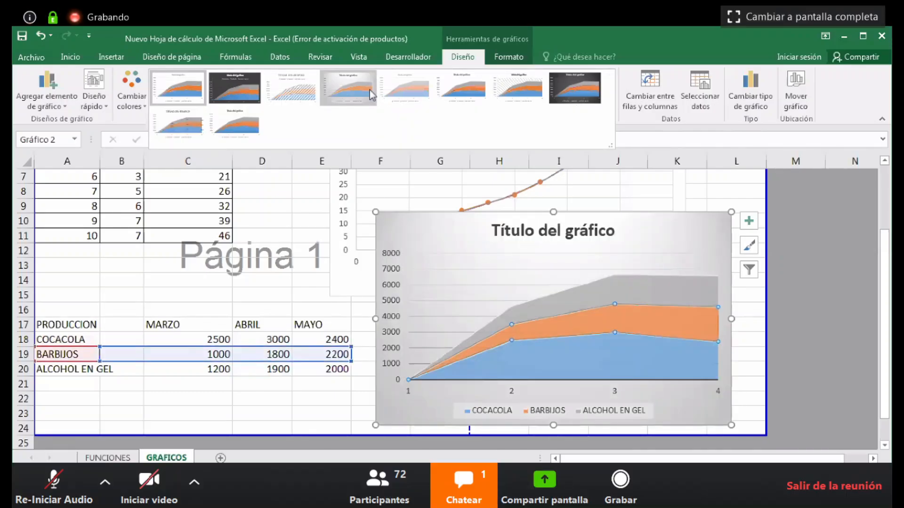
left_click(369, 89)
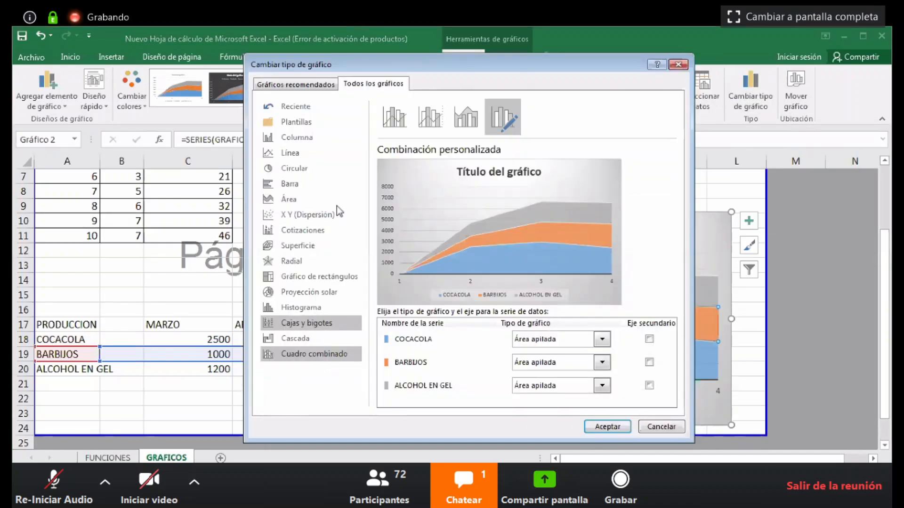
Convert the production chart to the first 3D area type (Área 3D)
left_click(314, 200)
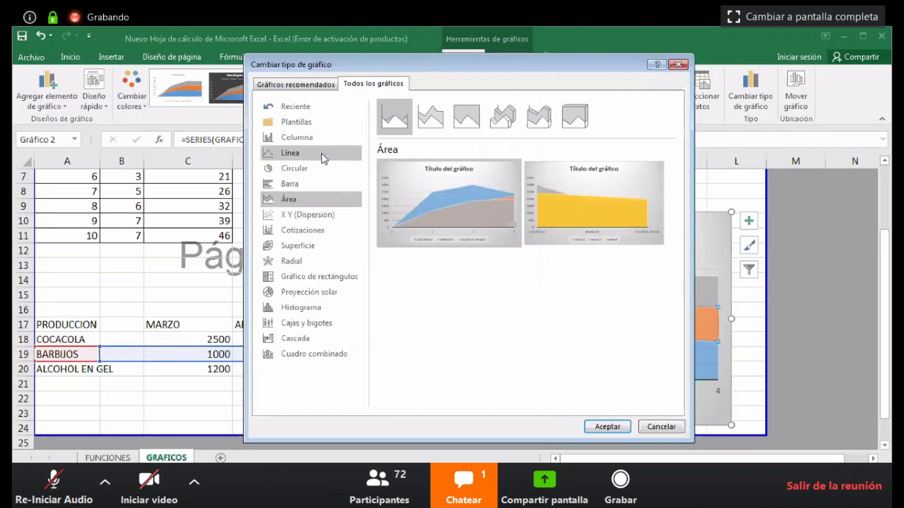
left_click(682, 64)
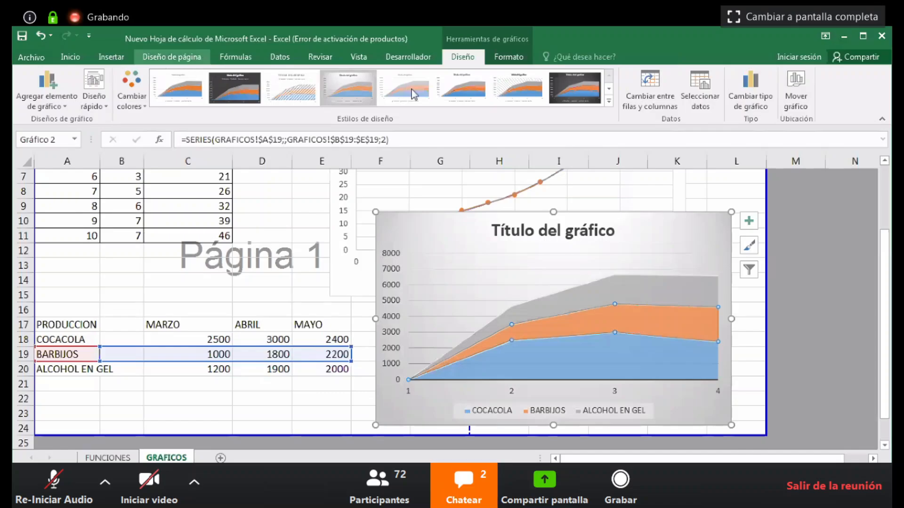
left_click(111, 57)
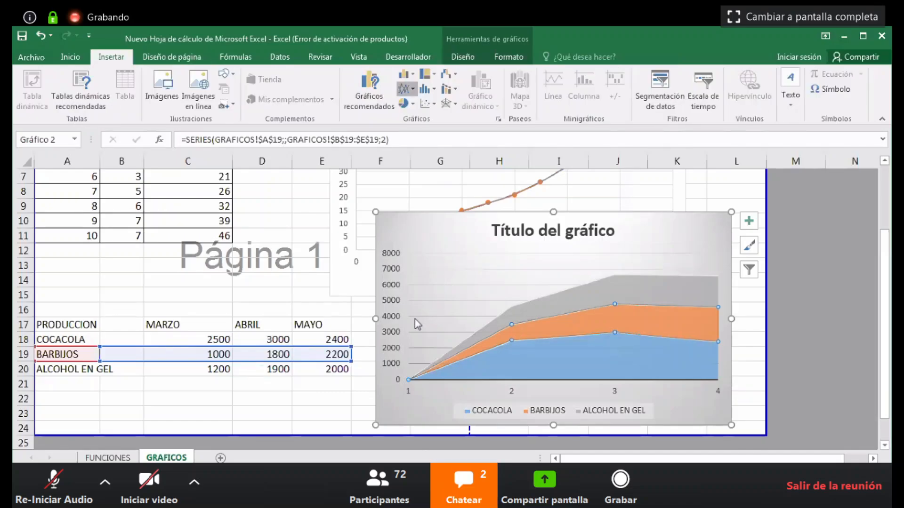
left_click(407, 89)
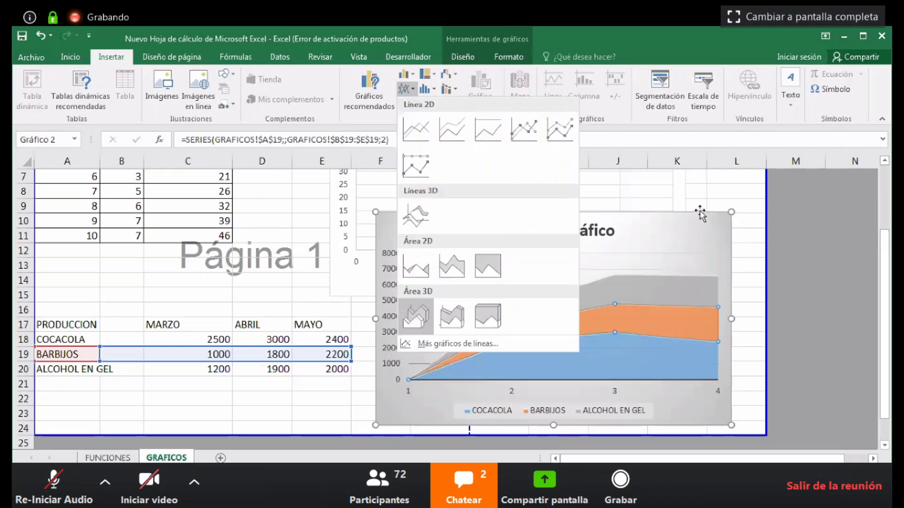
left_click(414, 320)
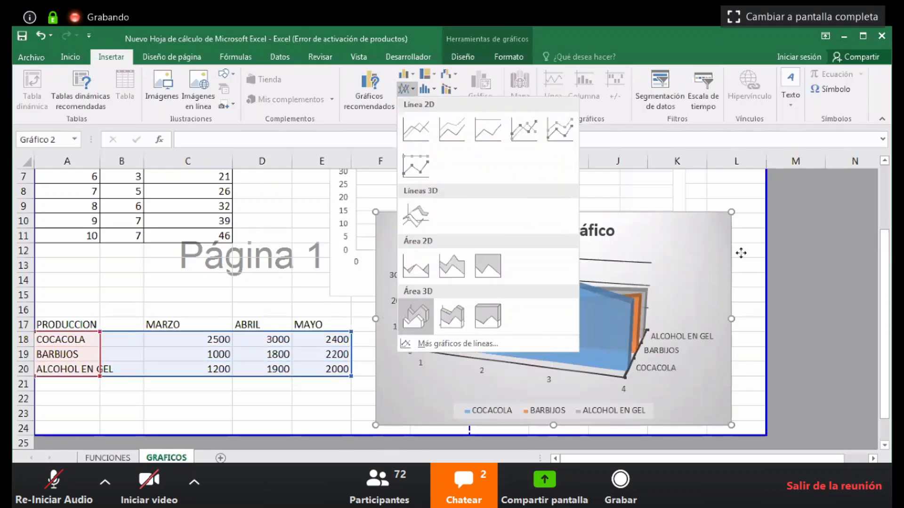
Move the 3D area production chart down and to the side so it clears the Y (ACUMULADA) chart
scroll(601, 310, "down", 1)
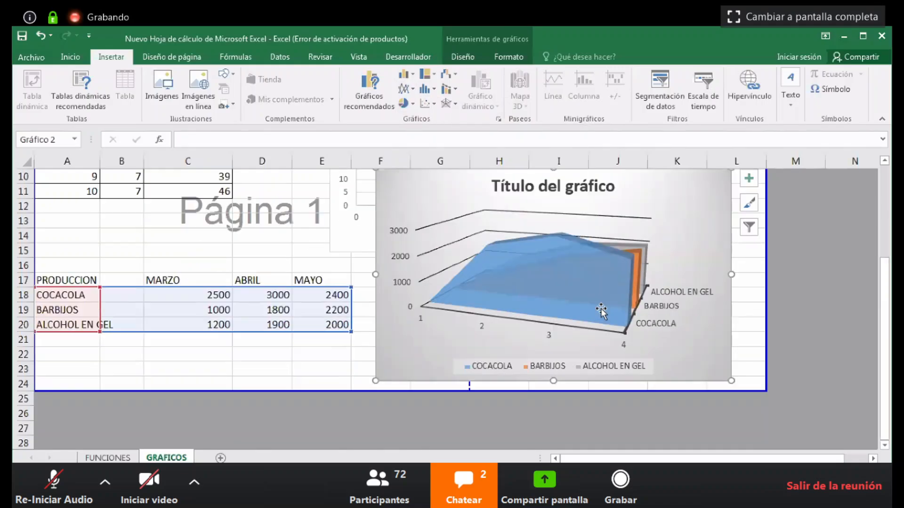
left_click_drag(574, 266, 601, 308)
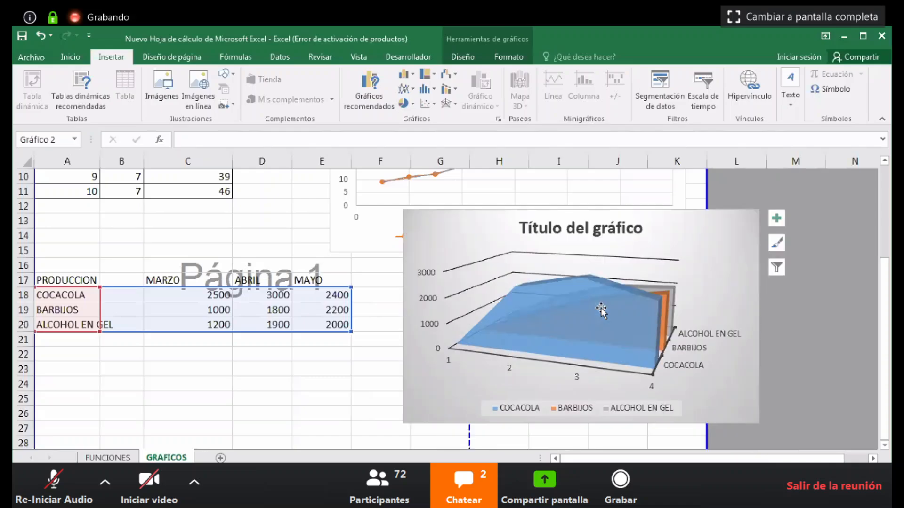
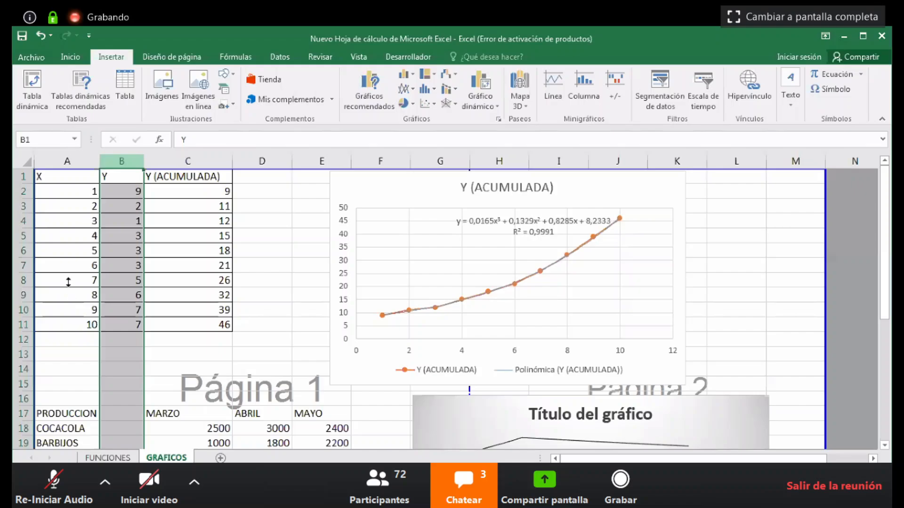
Hide column B and check the X values in A2:A11 and accumulated values in C2:C11 against the Y (ACUMULADA) chart
left_click_drag(69, 191, 69, 325)
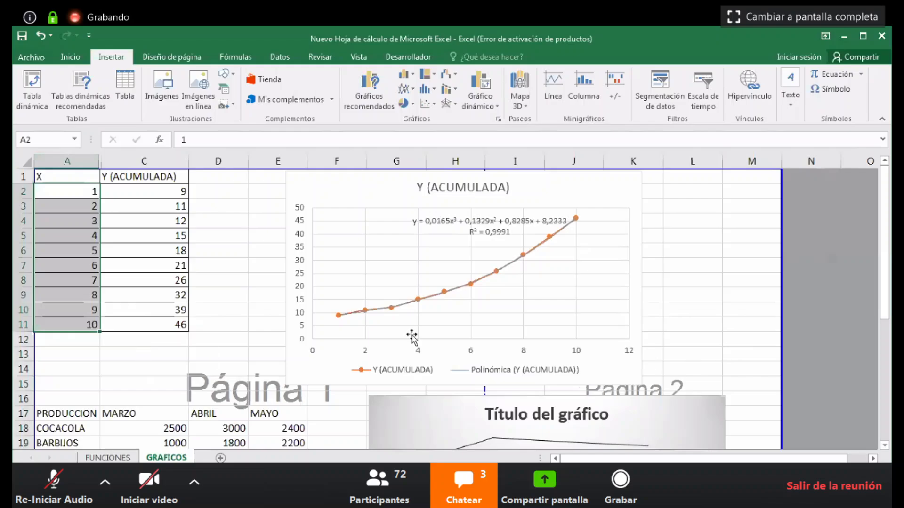
left_click_drag(157, 197, 172, 324)
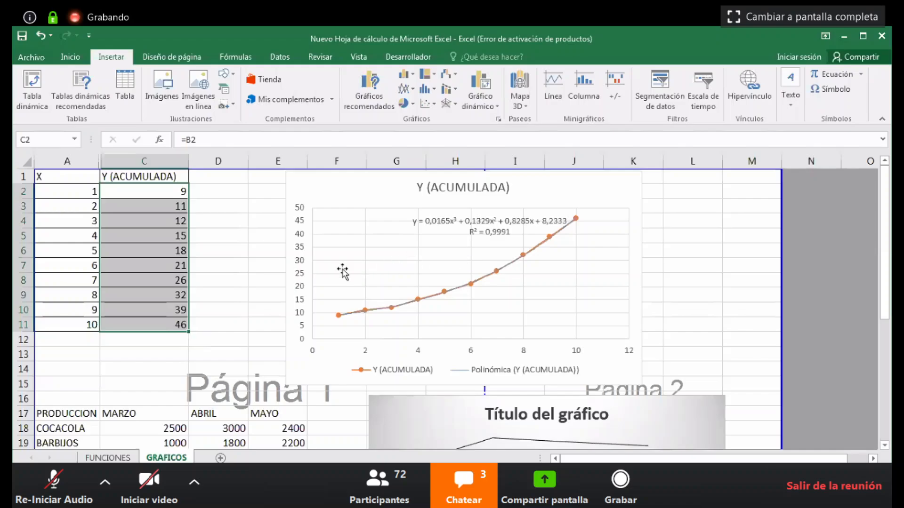
left_click(404, 253)
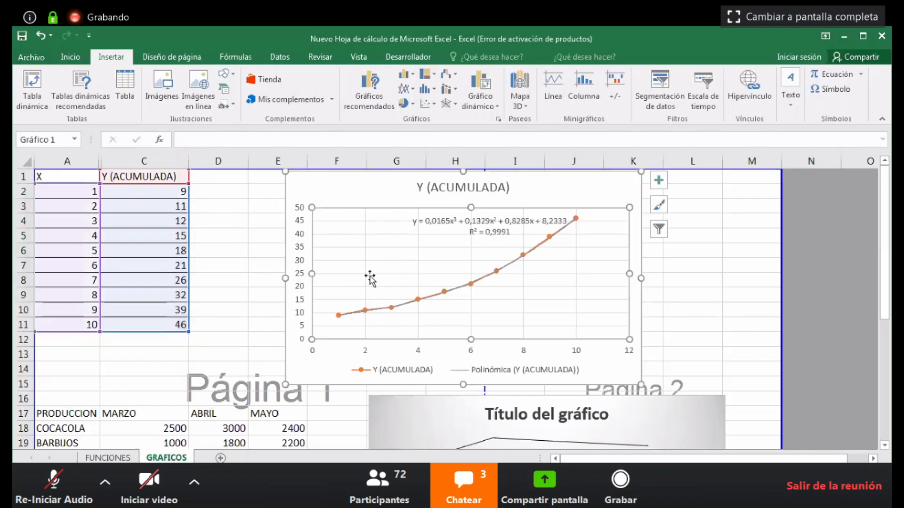
left_click(415, 91)
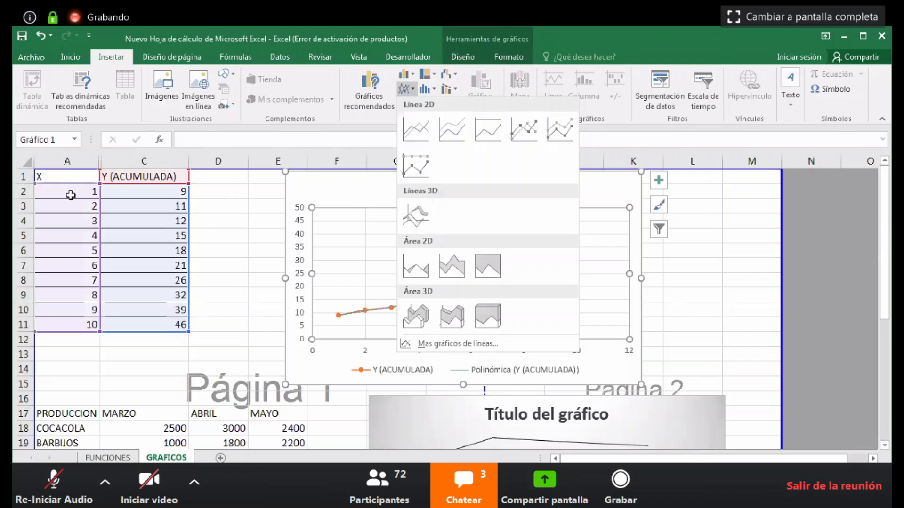
left_click_drag(71, 189, 160, 318)
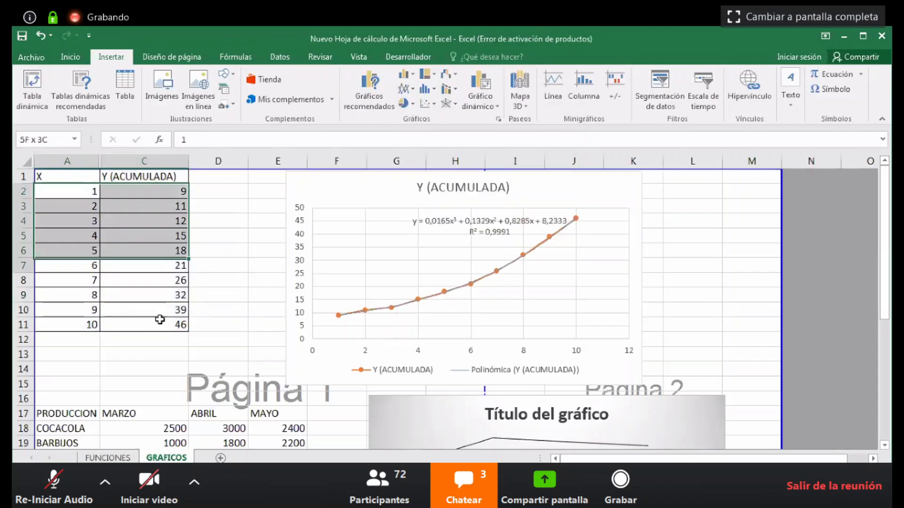
left_click(408, 89)
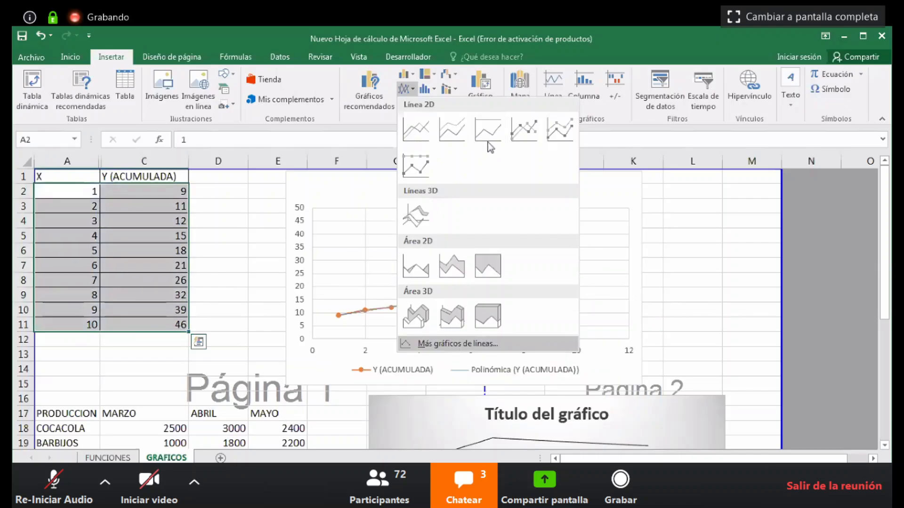
left_click(505, 117)
mouse_move(430, 227)
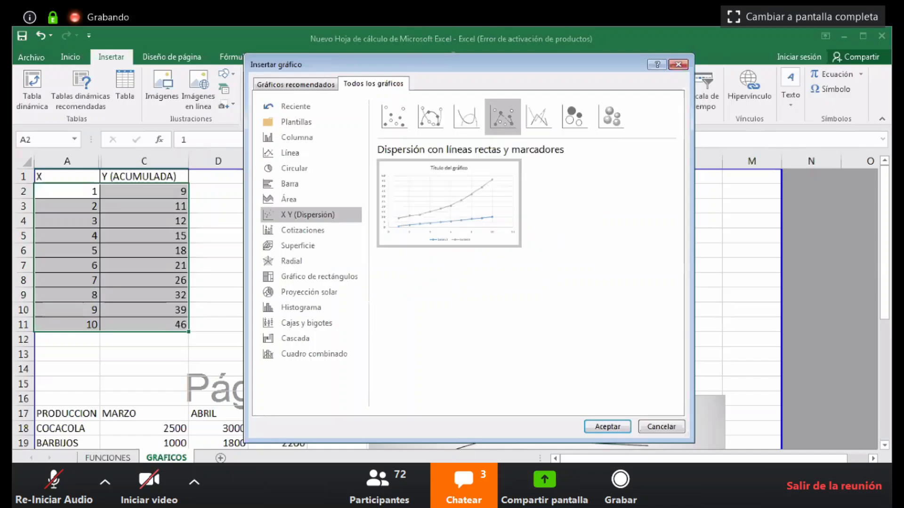
left_click(660, 427)
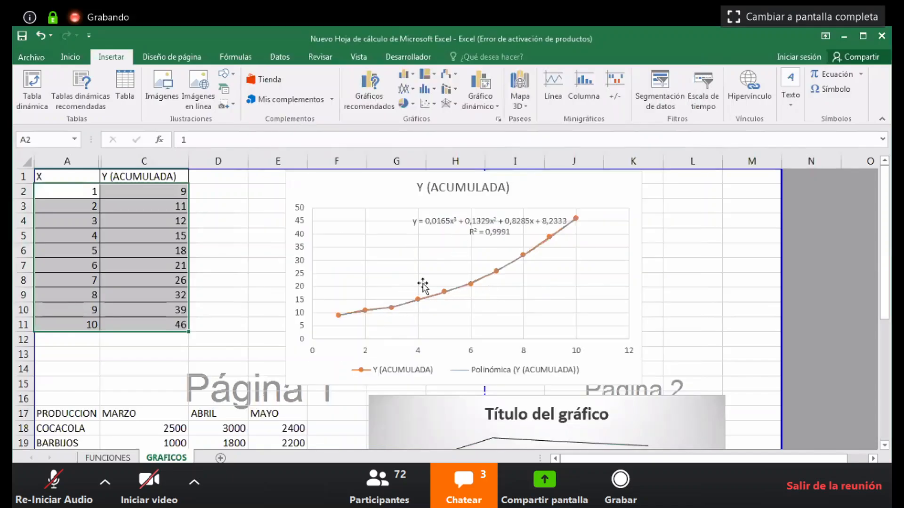
Examine the Y (ACUMULADA) chart's data source and the name, X and Y ranges of its series
right_click(403, 249)
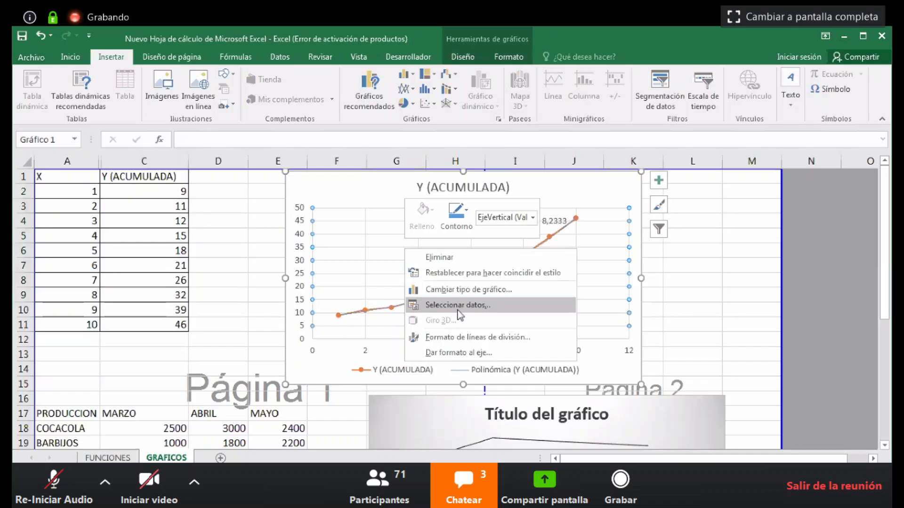
left_click(645, 125)
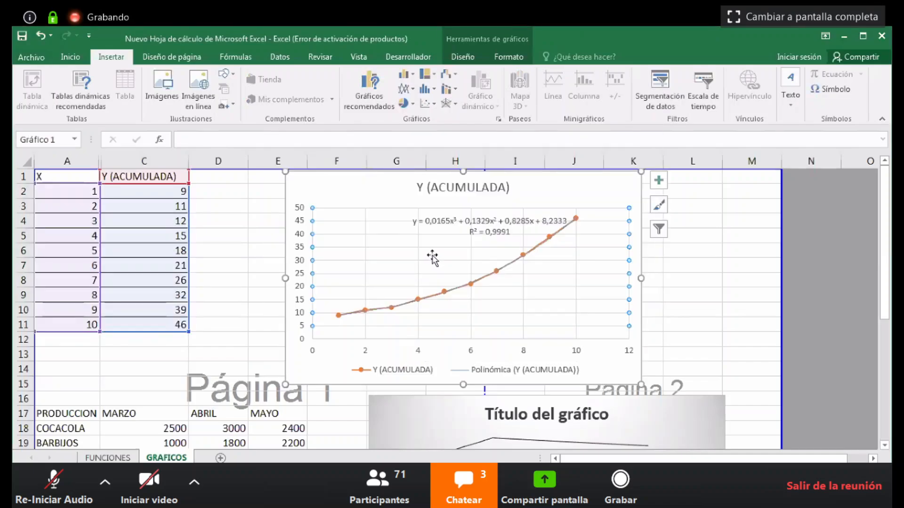
right_click(428, 261)
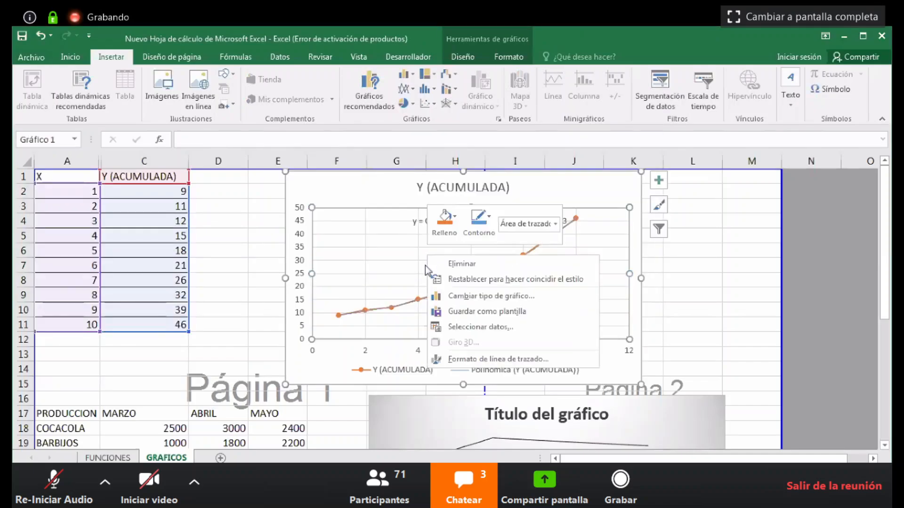
left_click(450, 324)
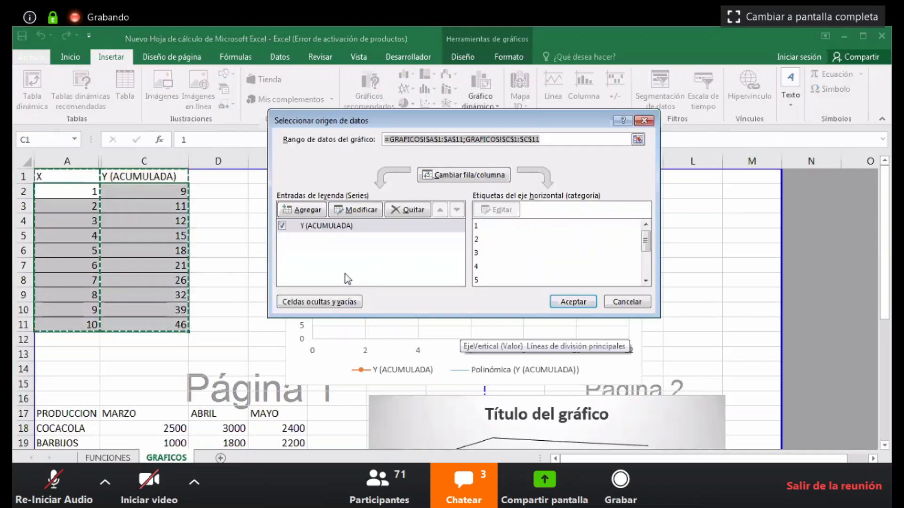
left_click(356, 213)
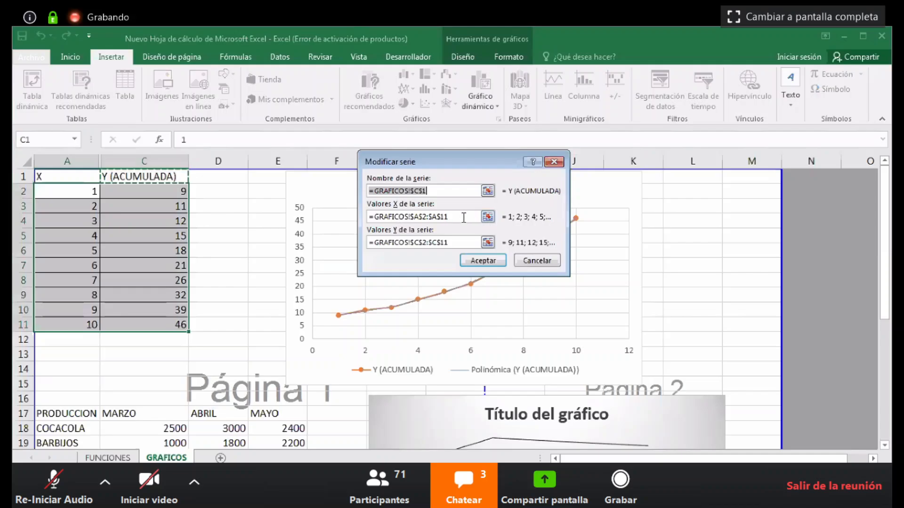
left_click(554, 162)
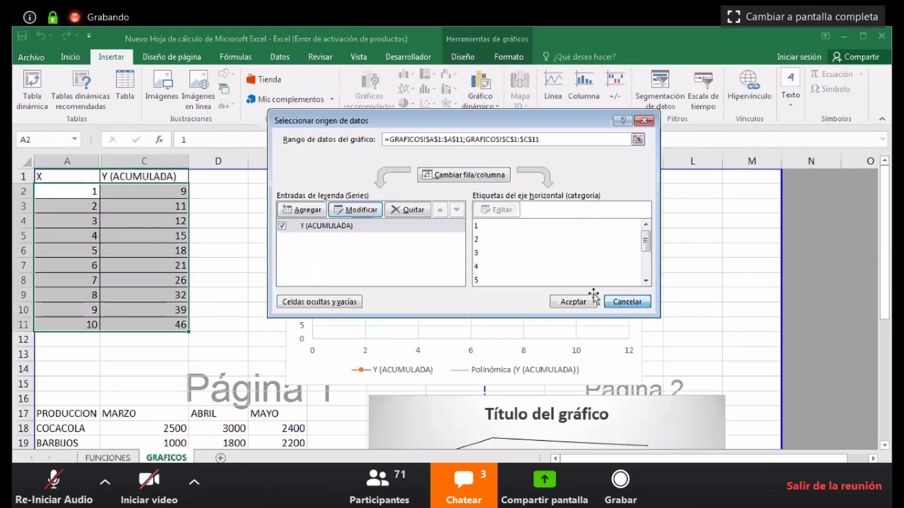
left_click(592, 301)
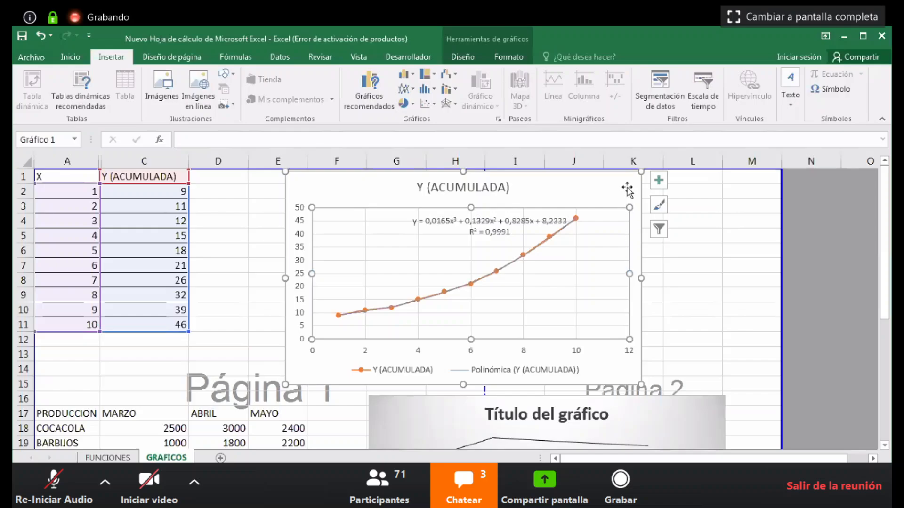
Replace the Y (ACUMULADA) chart with a scatter chart with straight lines and markers from A2:C7, placed beside the data table
key("Delete")
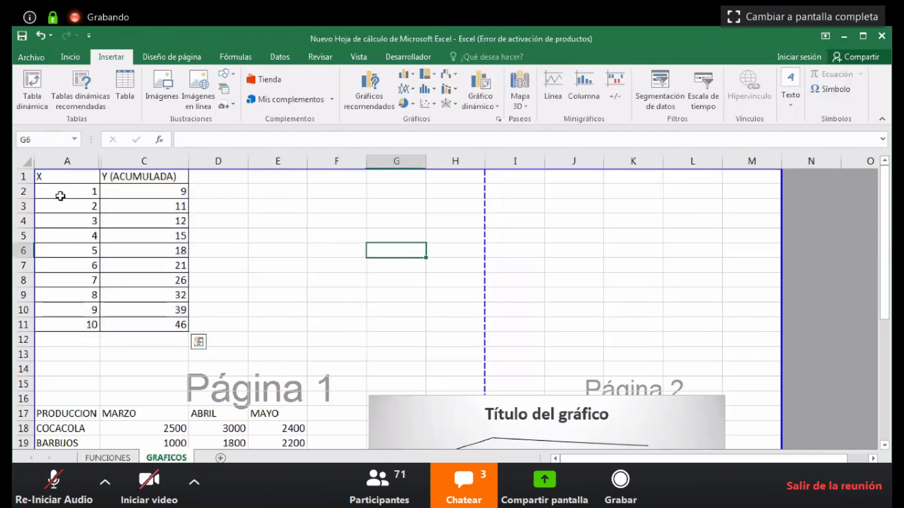
left_click_drag(68, 191, 146, 266)
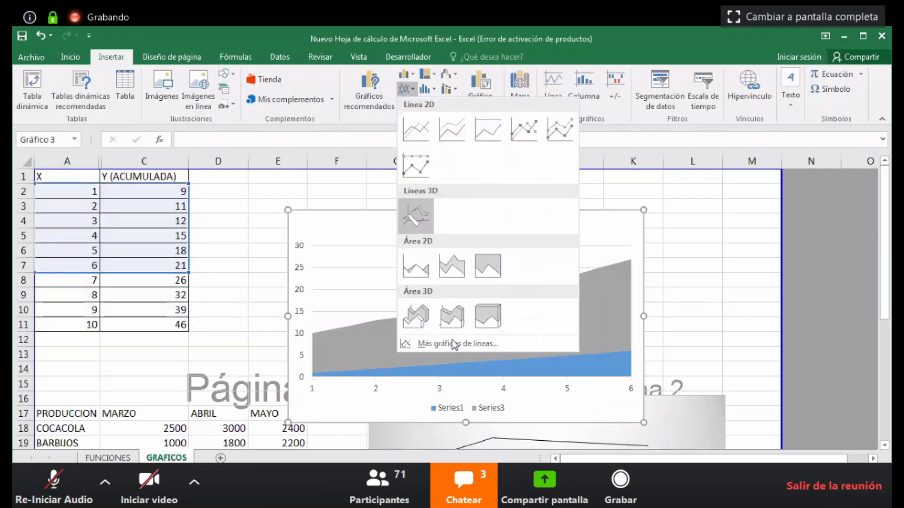
left_click(452, 341)
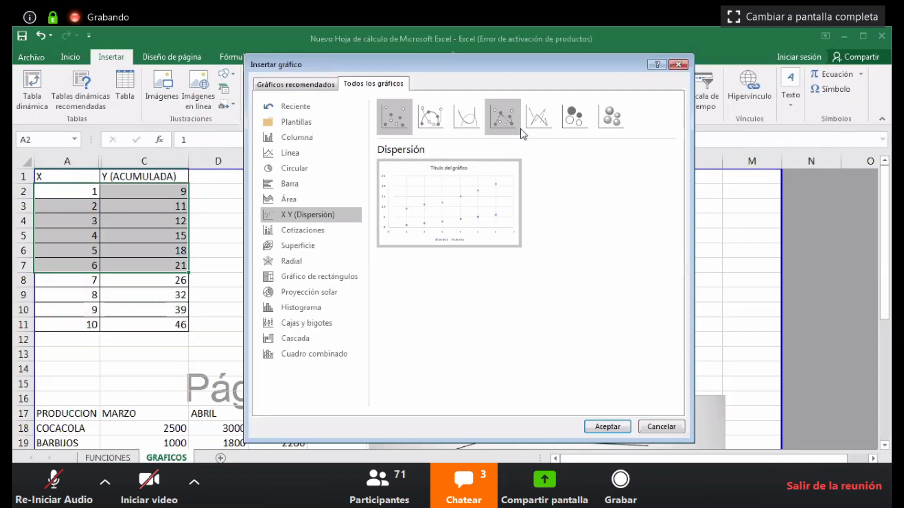
left_click(520, 131)
left_click(626, 430)
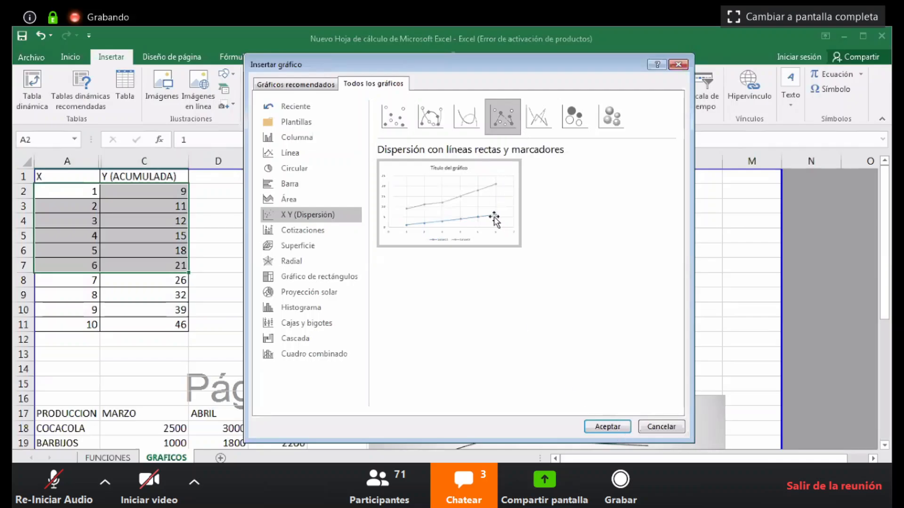
left_click_drag(494, 225, 518, 186)
left_click_drag(572, 216, 588, 180)
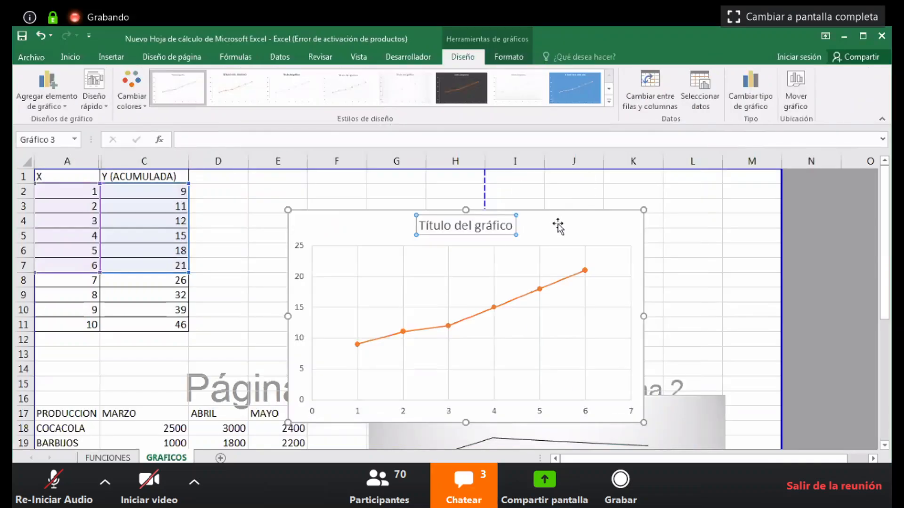
left_click(462, 258)
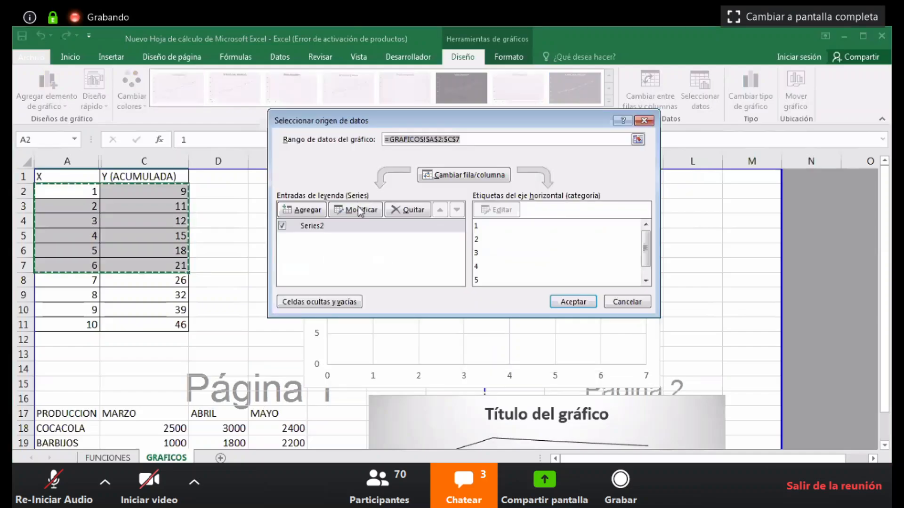
left_click(358, 210)
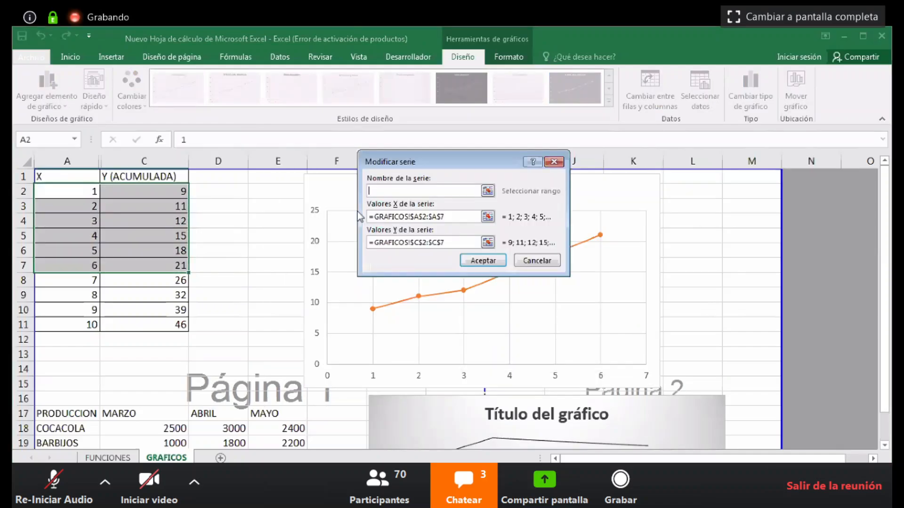
left_click(476, 217)
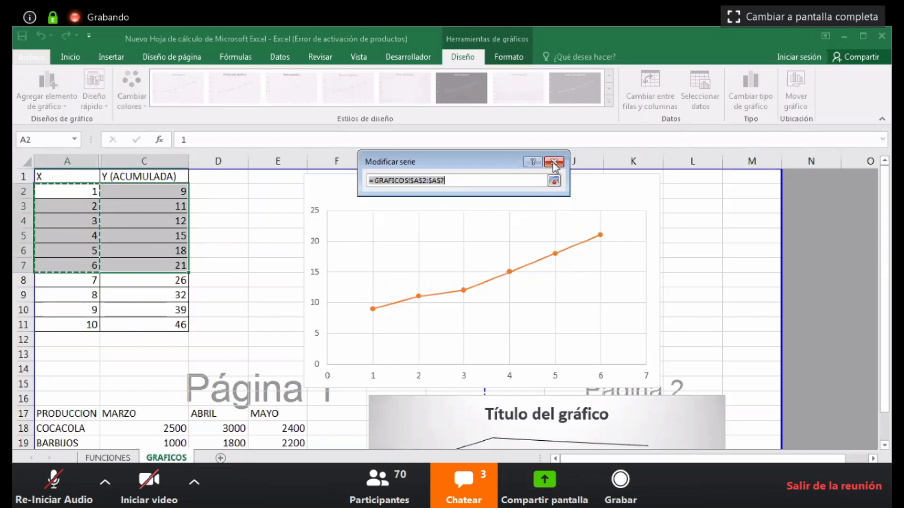
left_click(553, 180)
key("Return")
left_click(639, 301)
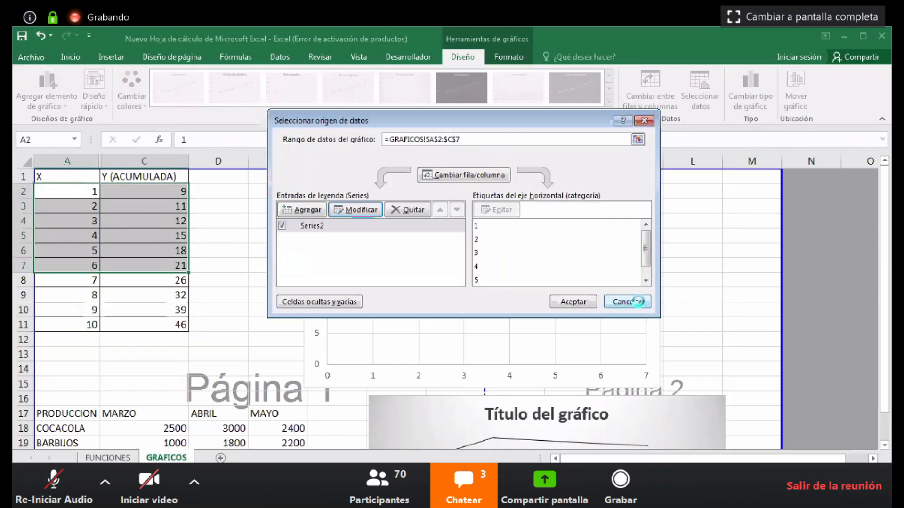
Set the X values of the new scatter chart's series to GRAFICOS!$A$2:$A$11
right_click(460, 251)
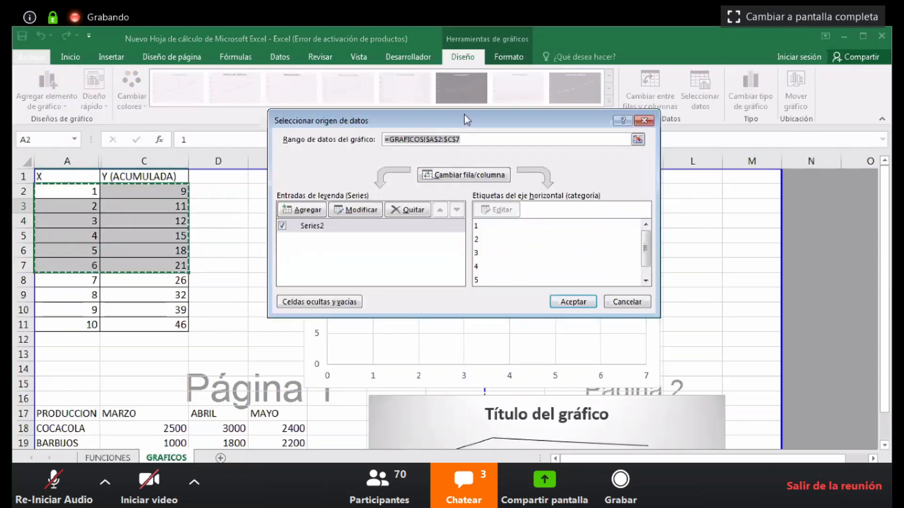
left_click_drag(452, 121, 505, 143)
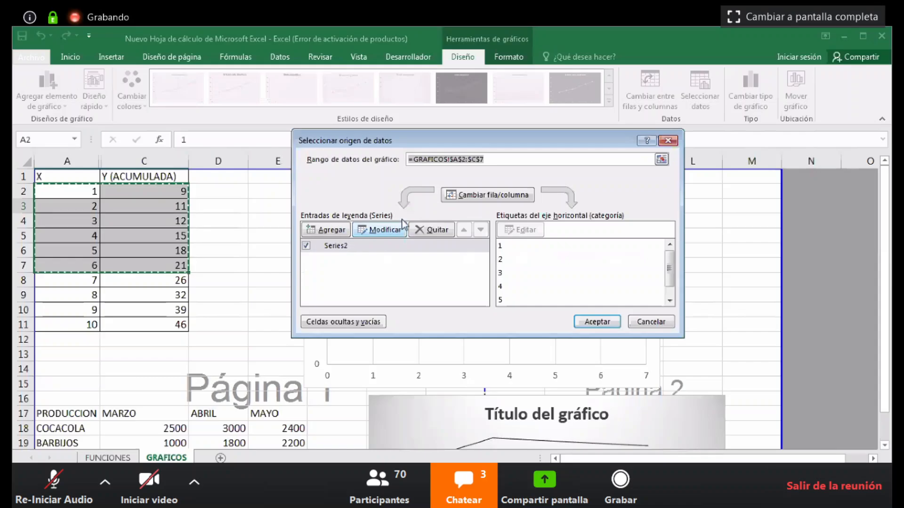
left_click(385, 230)
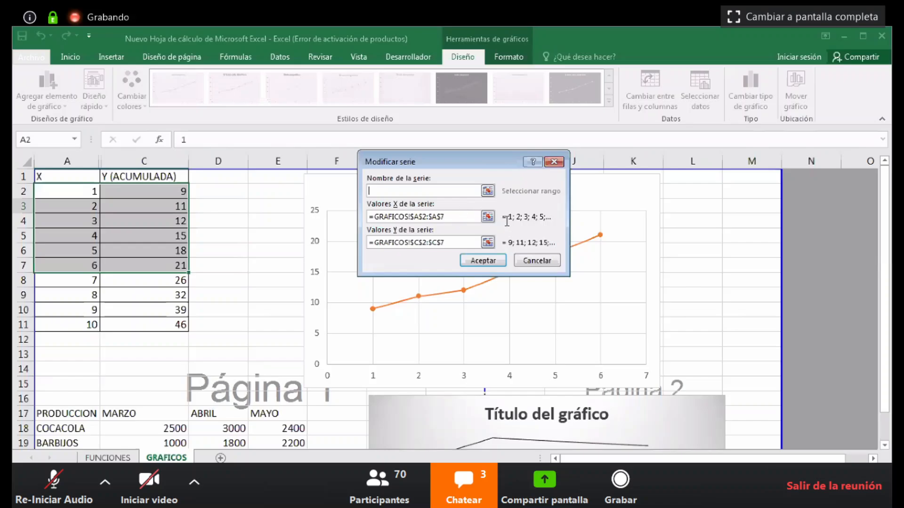
left_click(487, 217)
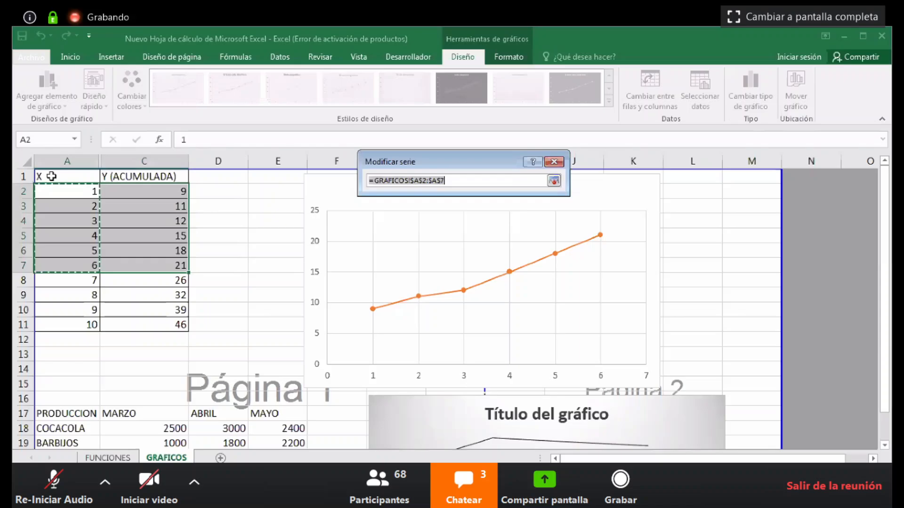
left_click_drag(51, 191, 72, 323)
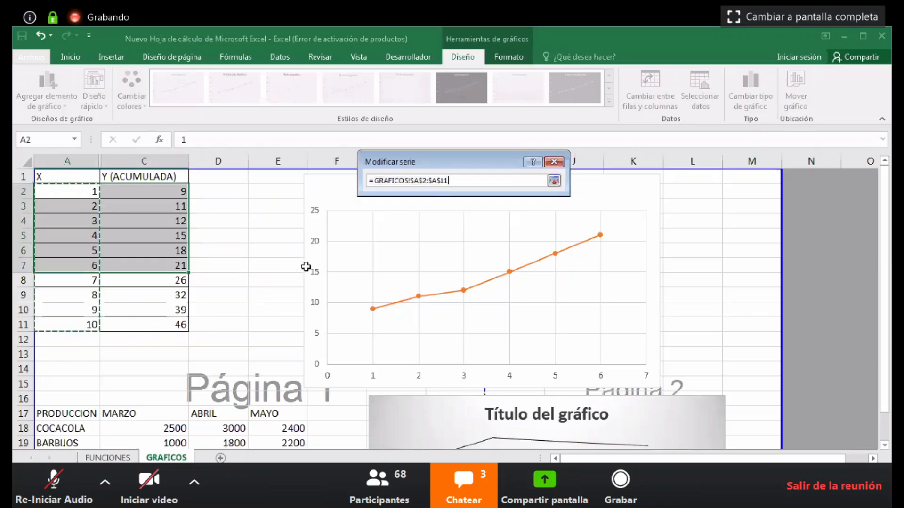
left_click(553, 181)
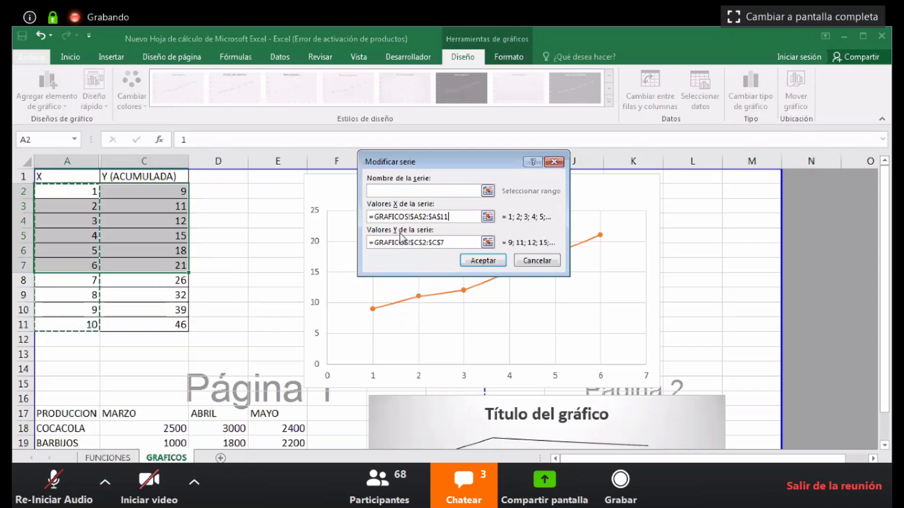
left_click(474, 242)
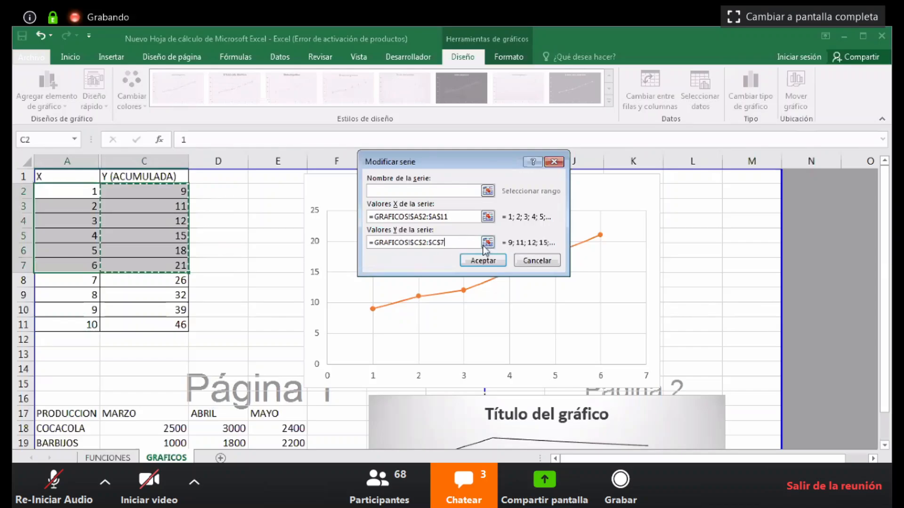
left_click(487, 243)
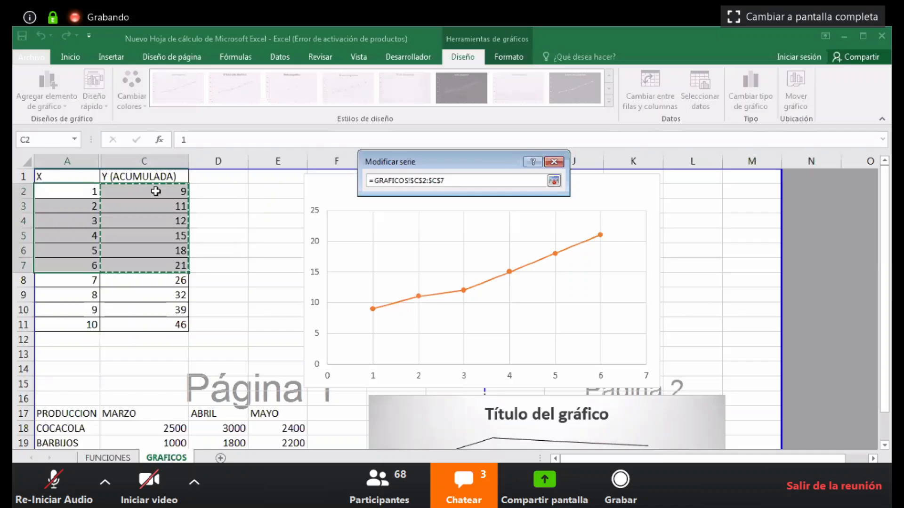
left_click_drag(155, 191, 157, 325)
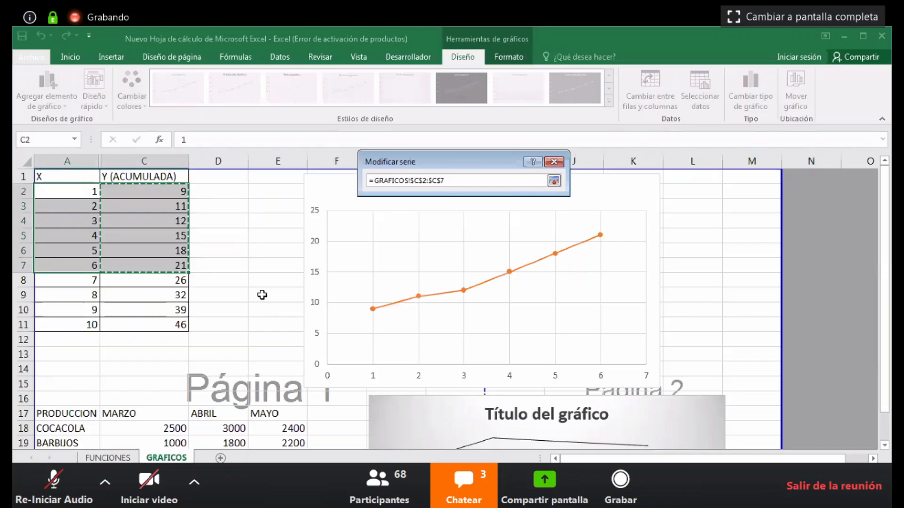
left_click(555, 183)
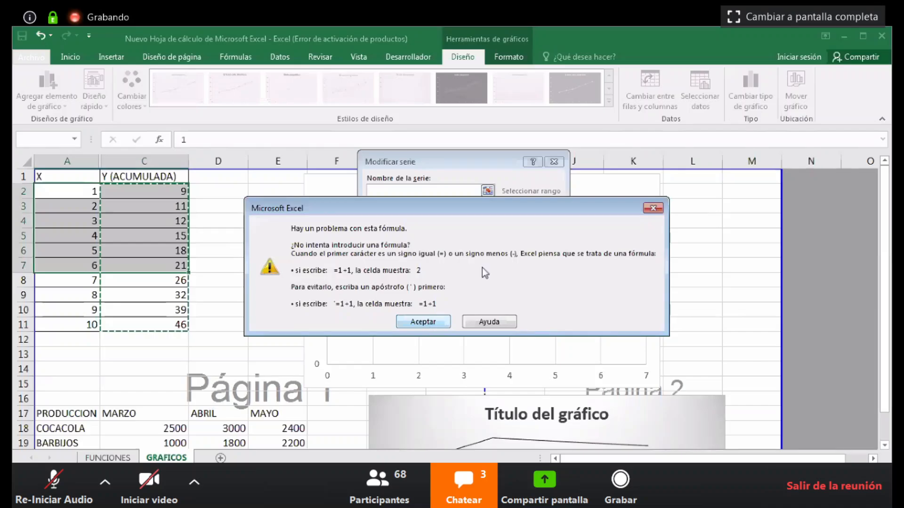
left_click(423, 321)
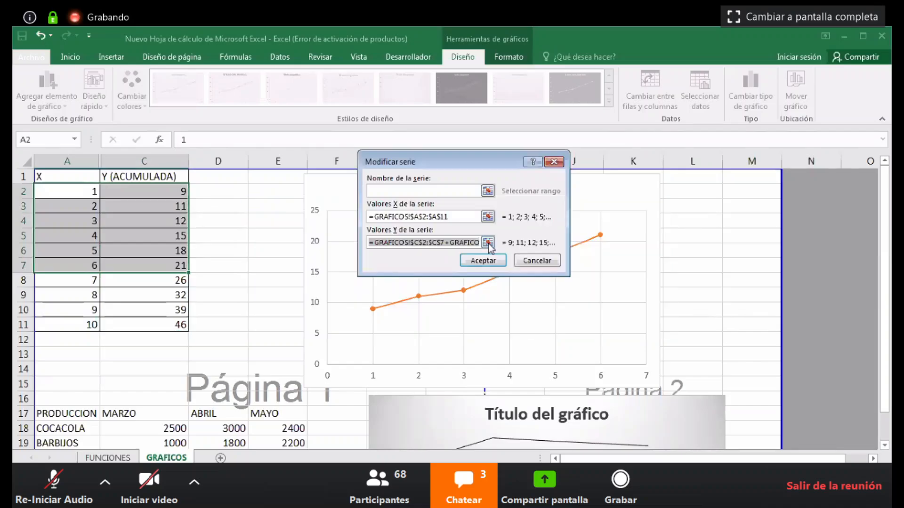
left_click(554, 180)
left_click(434, 194)
left_click(414, 324)
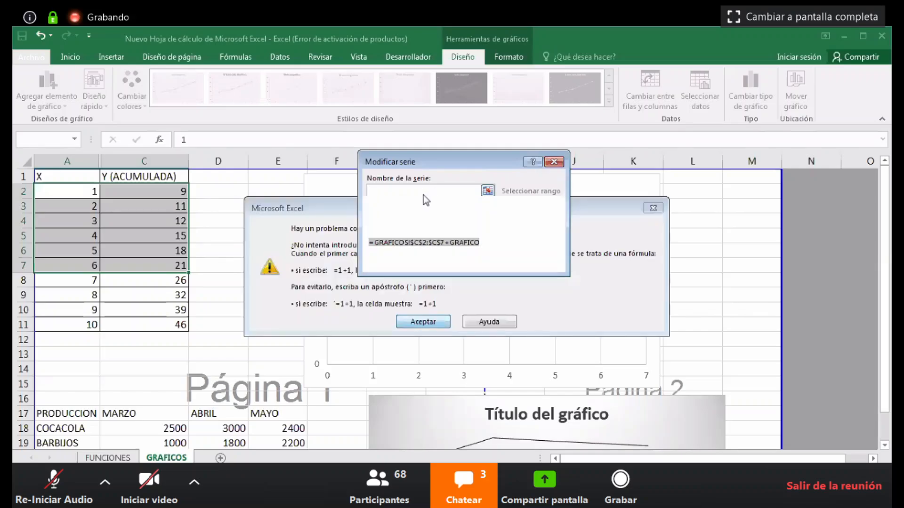
left_click(423, 194)
left_click(422, 322)
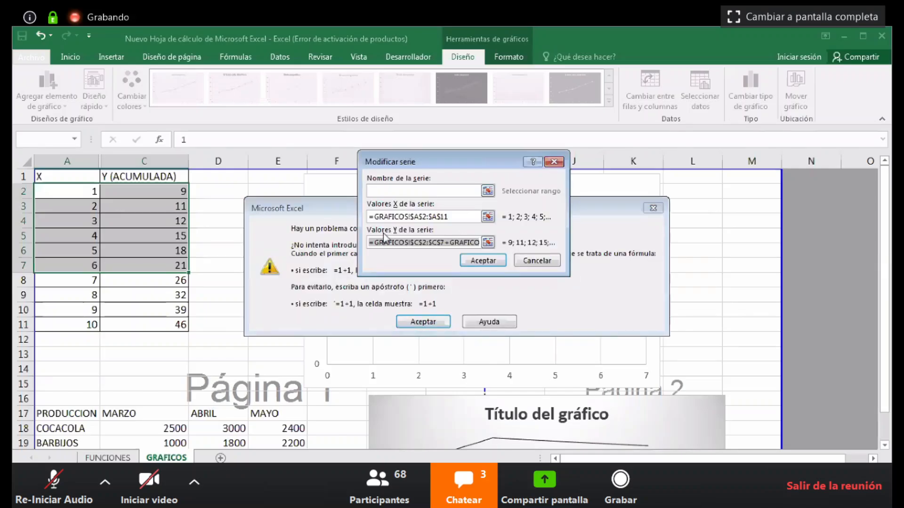
Name the scatter chart's series SERIE ACUMULADA, moving the series dialog clear of the chart title
left_click(445, 196)
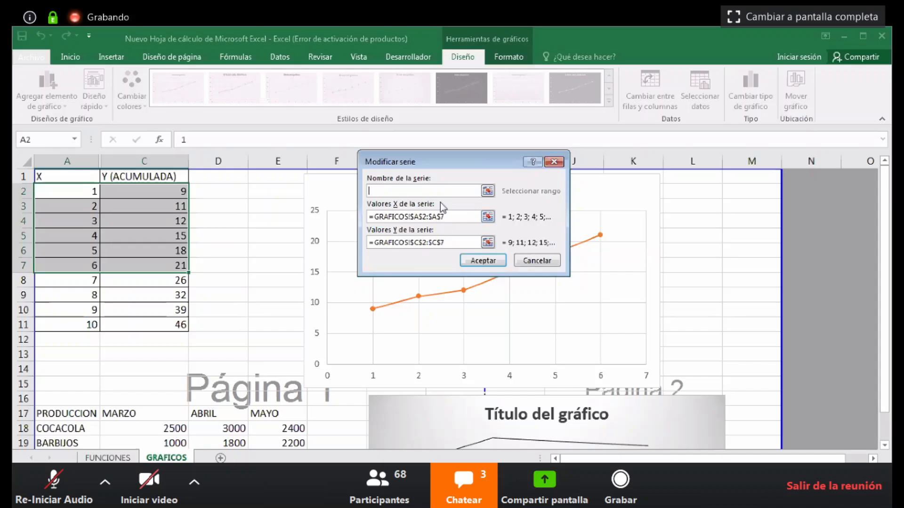
left_click_drag(426, 161, 322, 201)
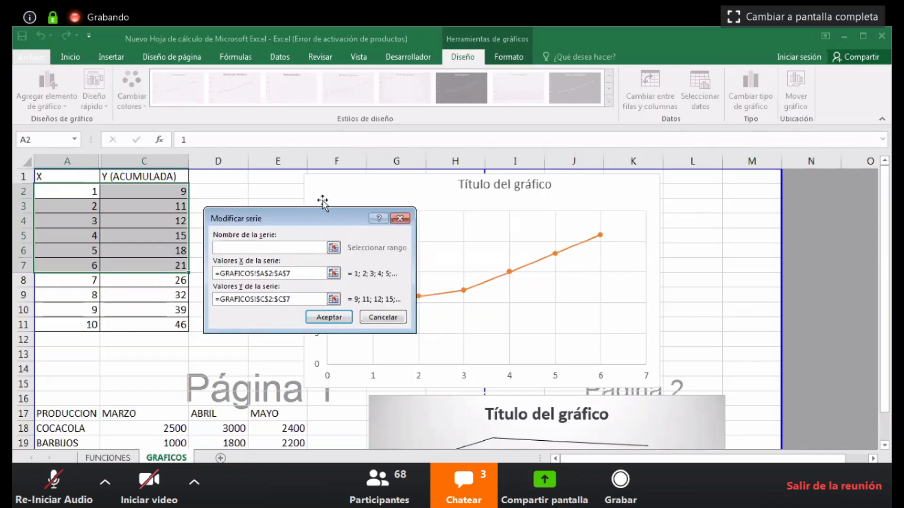
type("SERIE ACUMULADA")
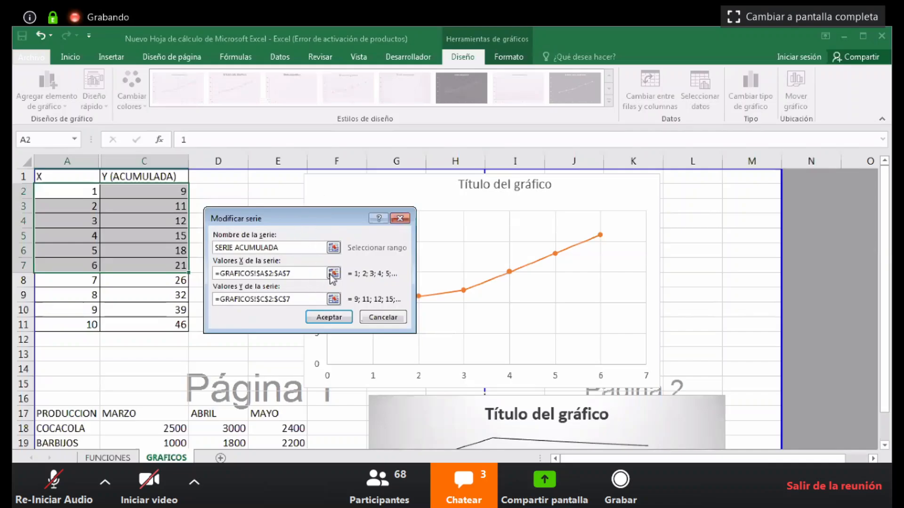
key("Tab")
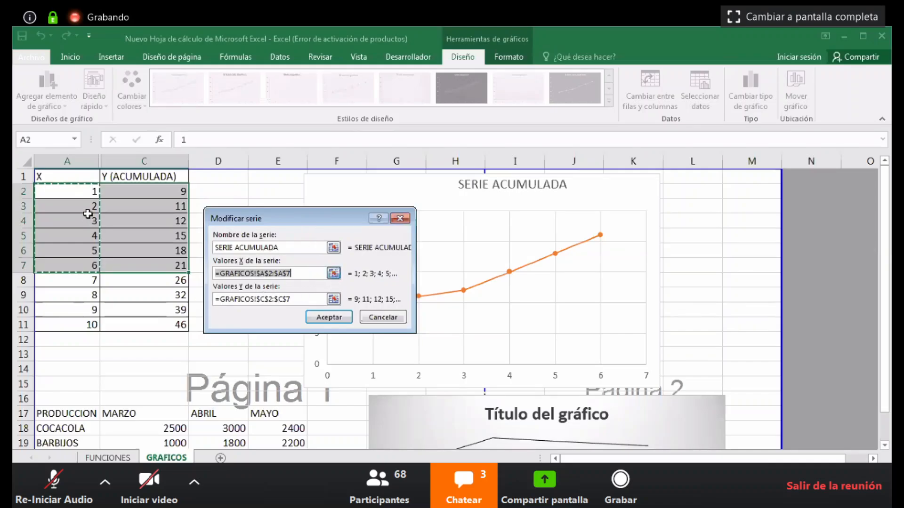
Set the series' X values to GRAFICOS!$A$2:$A$11 and its Y values to GRAFICOS!$C$2:$C$11, and apply the data source
left_click(72, 193)
left_click_drag(74, 200, 74, 325)
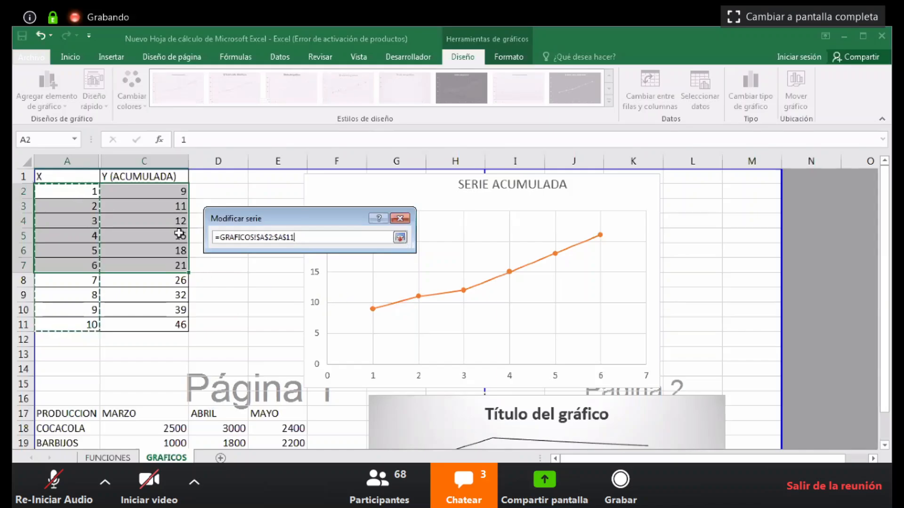
key("Tab")
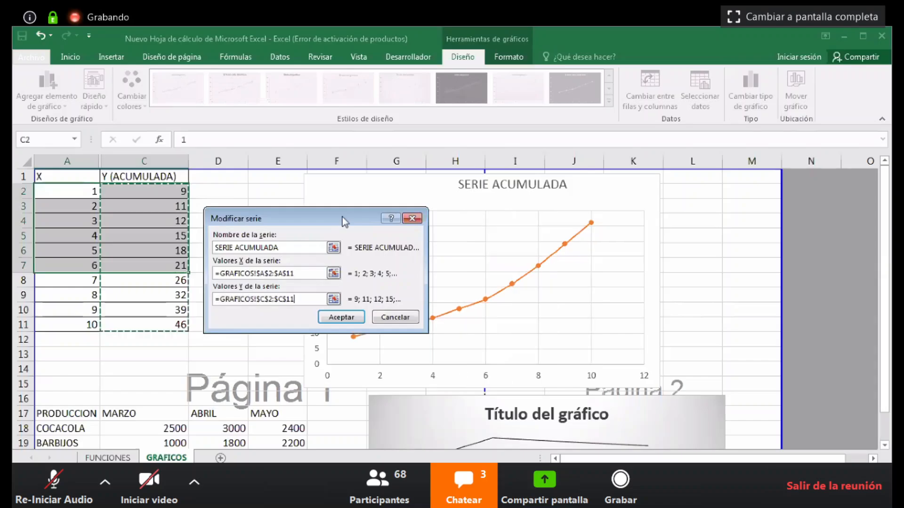
left_click_drag(342, 216, 188, 191)
left_click(186, 291)
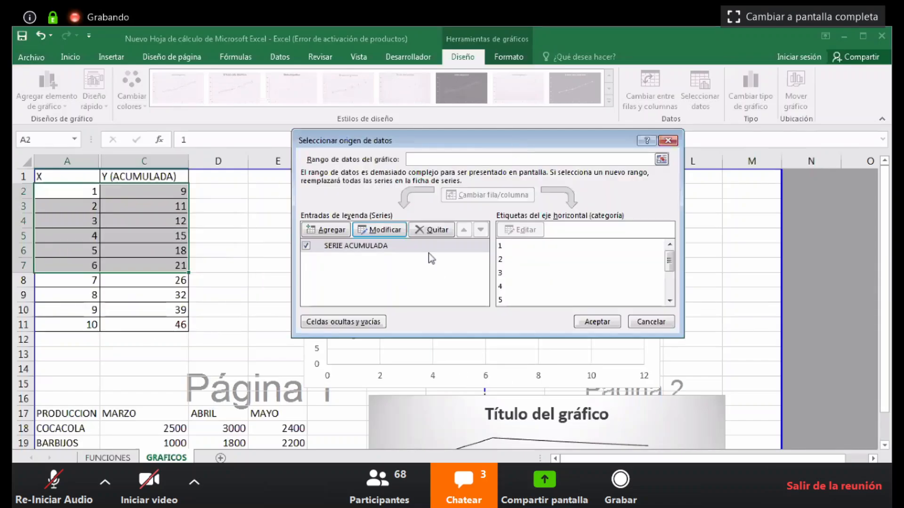
key("Return")
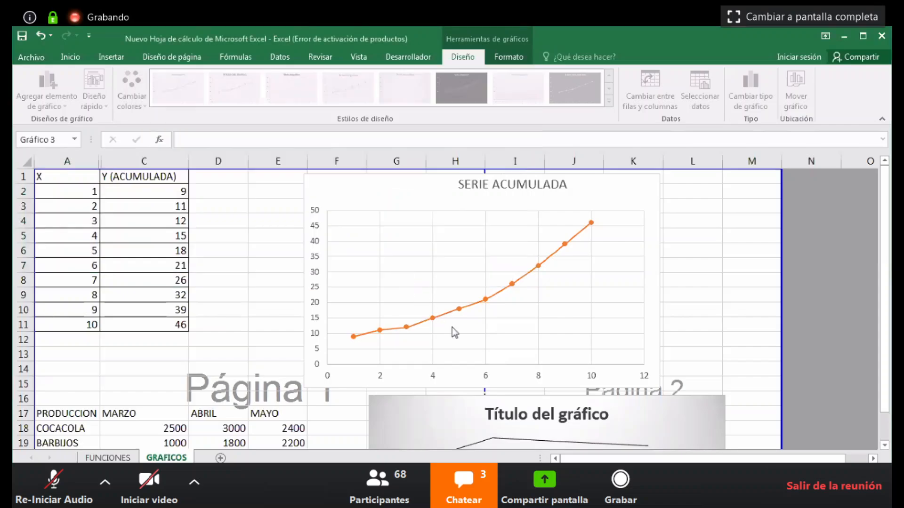
Add axis titles to the SERIE ACUMULADA chart
left_click(475, 310)
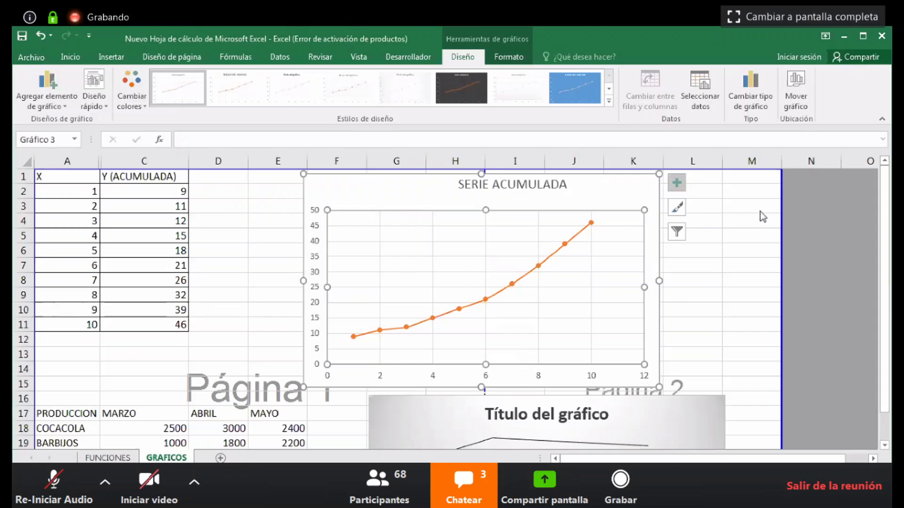
left_click(676, 183)
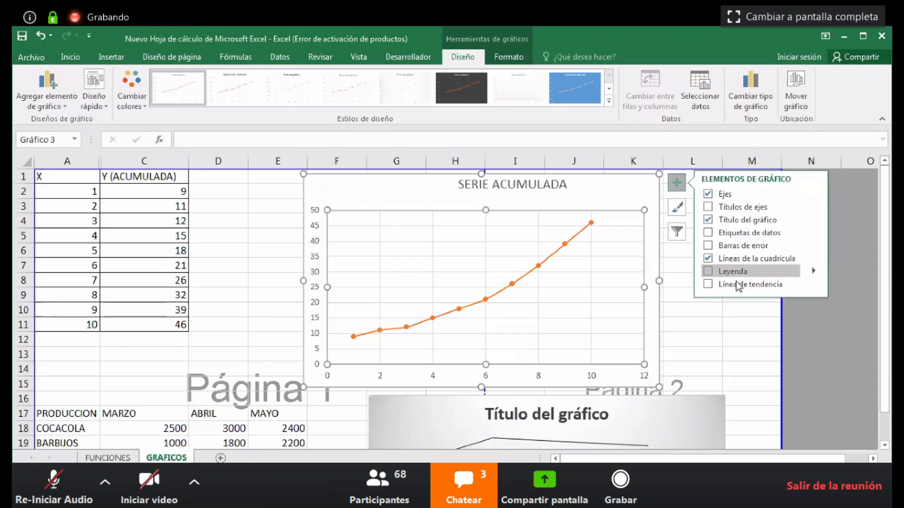
left_click(708, 208)
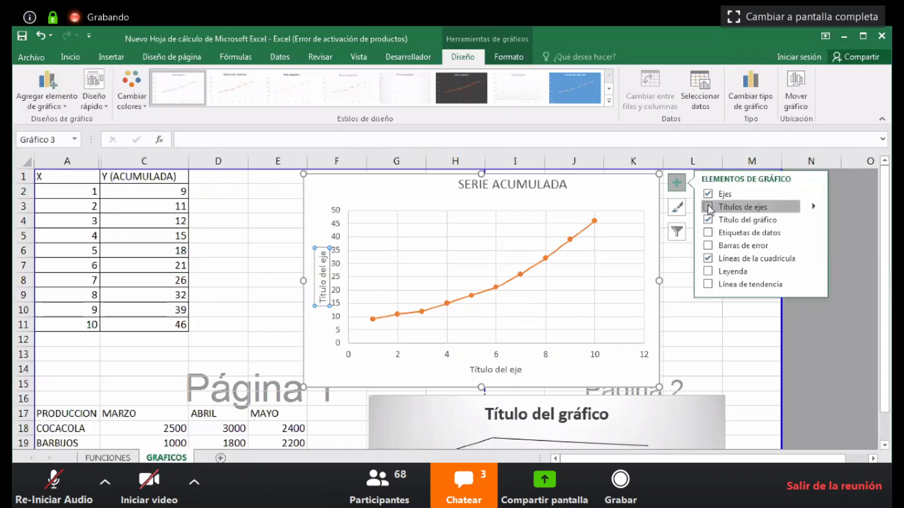
Title the chart's horizontal axis "vALORES DE X" and its vertical axis "VALORES Y"
left_click(485, 370)
left_click(518, 371)
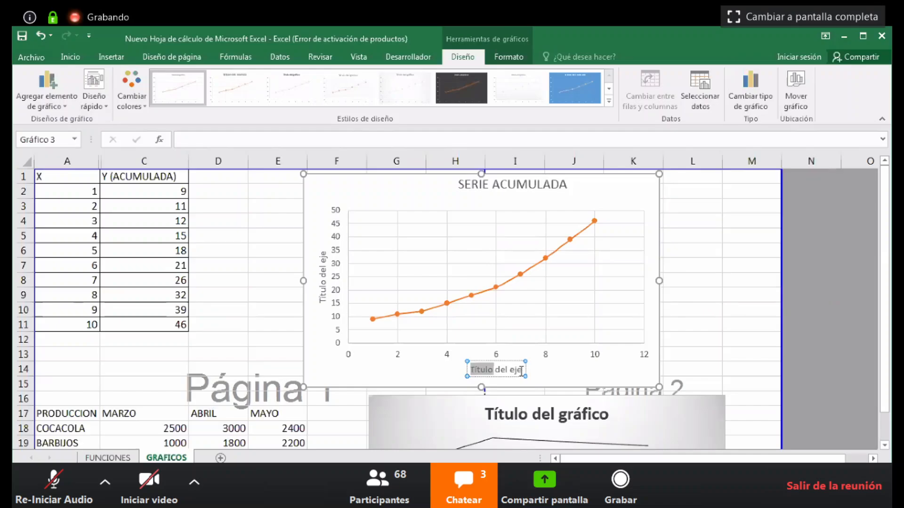
triple_click(470, 369)
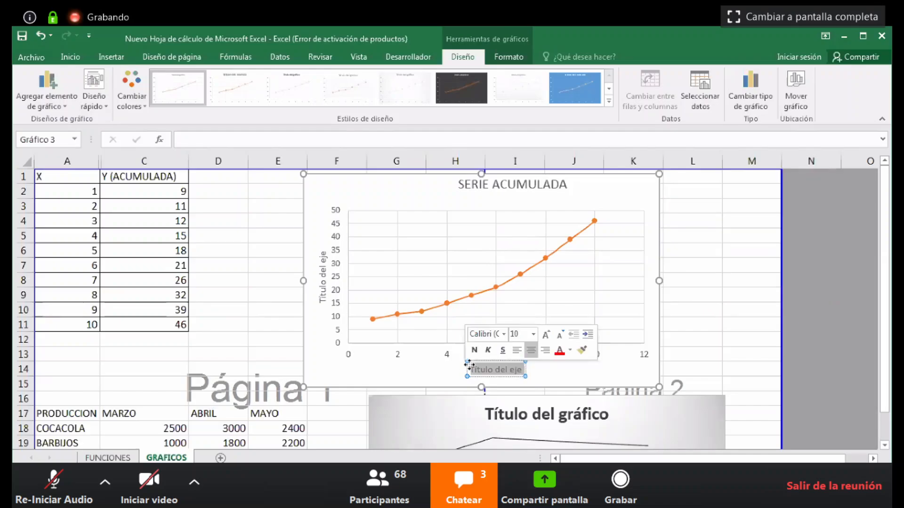
type("vALORES")
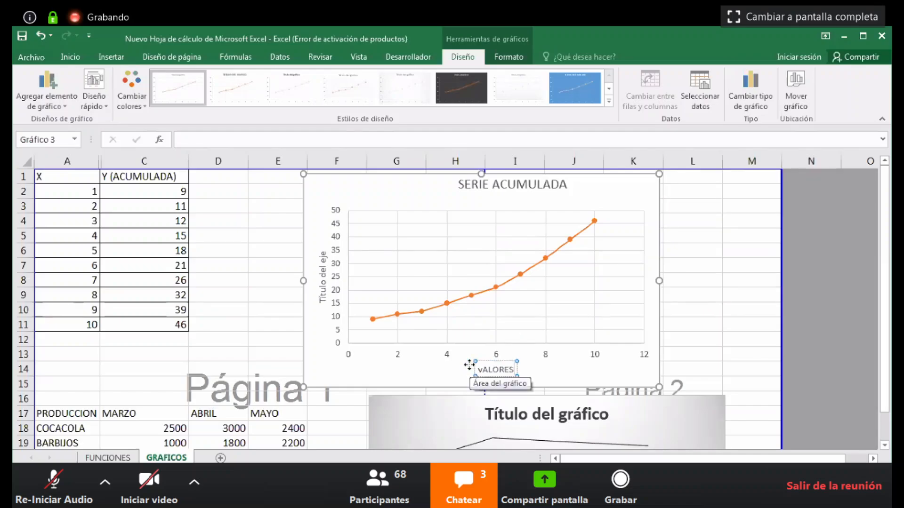
type(" DE X")
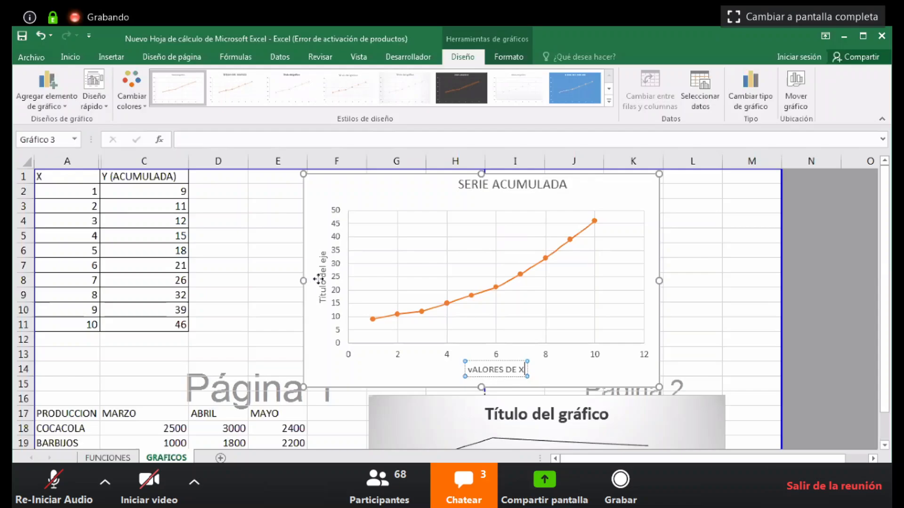
left_click(322, 281)
left_click(323, 283)
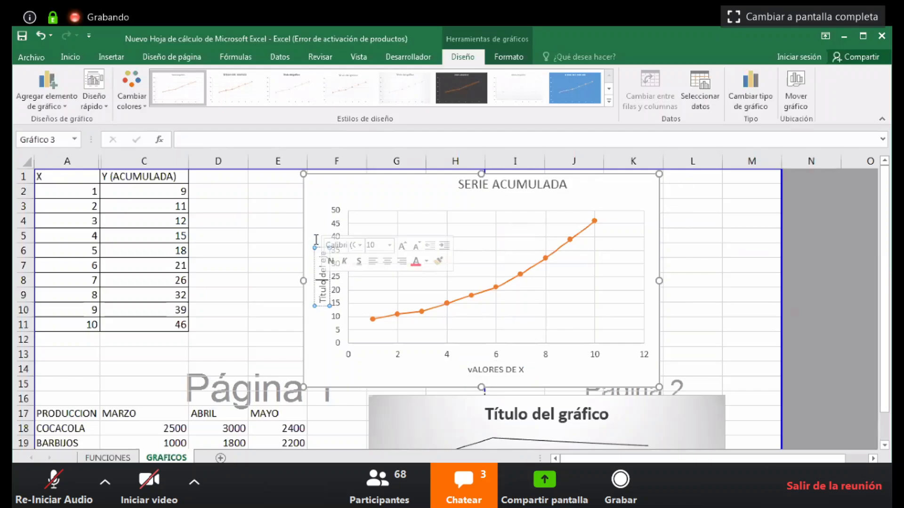
type("VALOR")
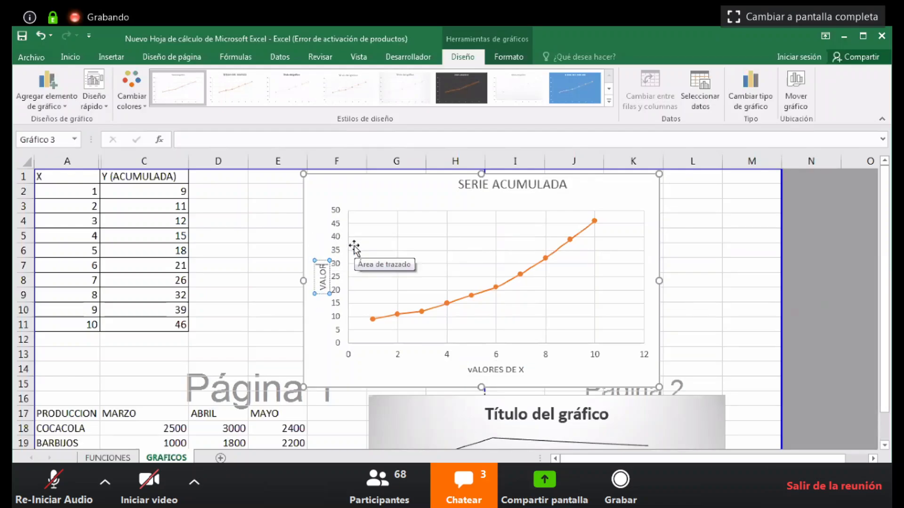
type("ES Y")
left_click(258, 262)
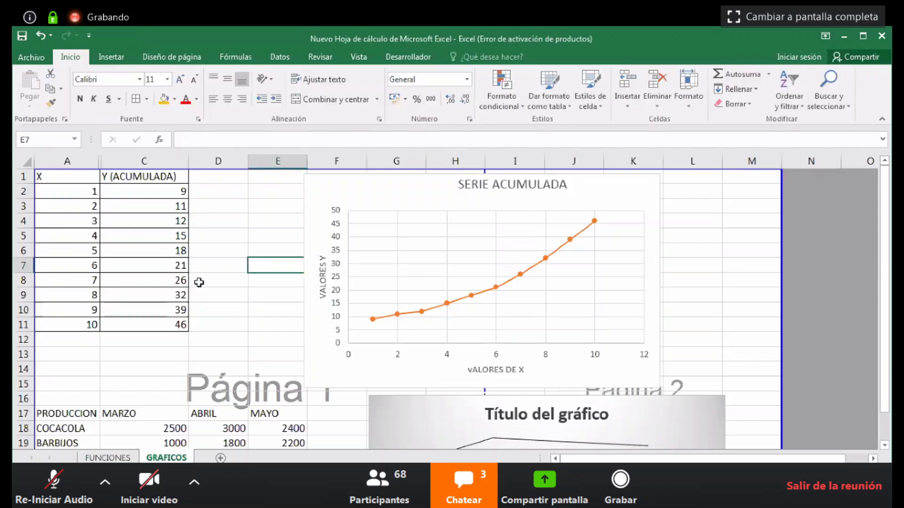
Rename the data table's headers to DIAS in A1 and ENFERMOS in C1
left_click(66, 161)
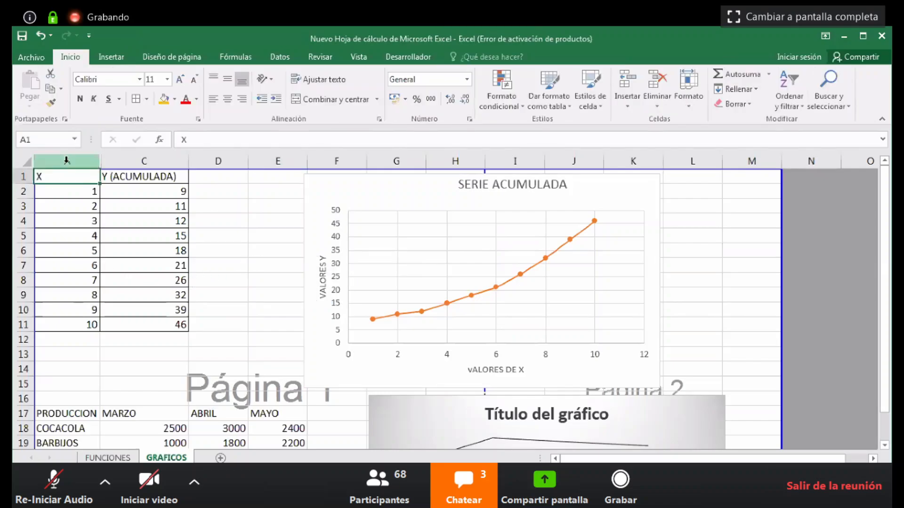
type("DIAS")
key("Return")
key("Right")
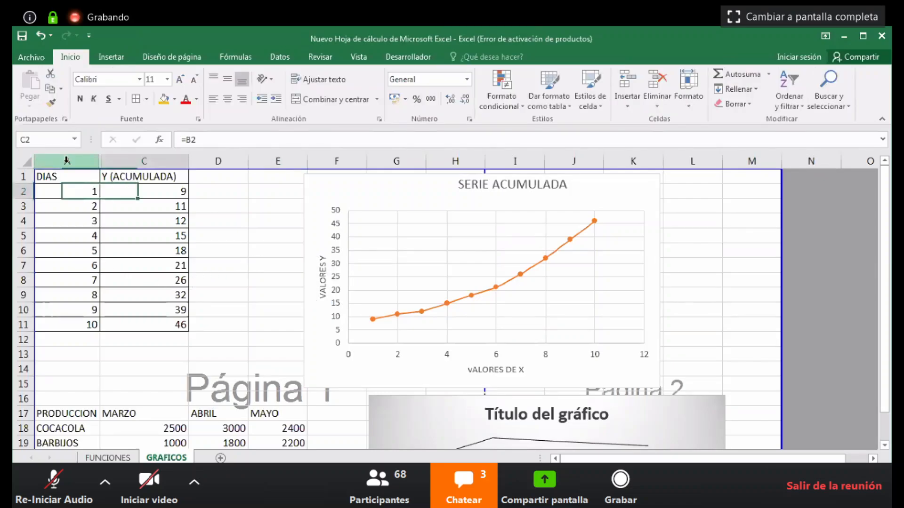
key("Up")
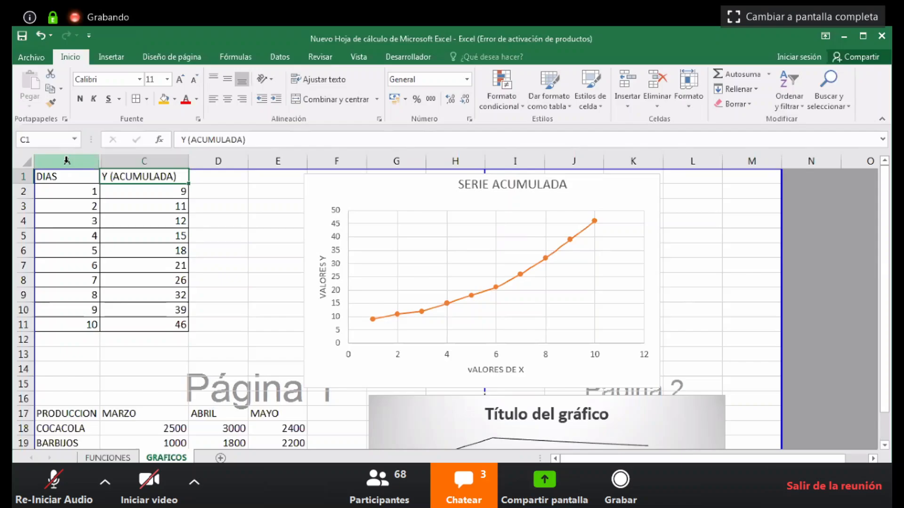
type("E")
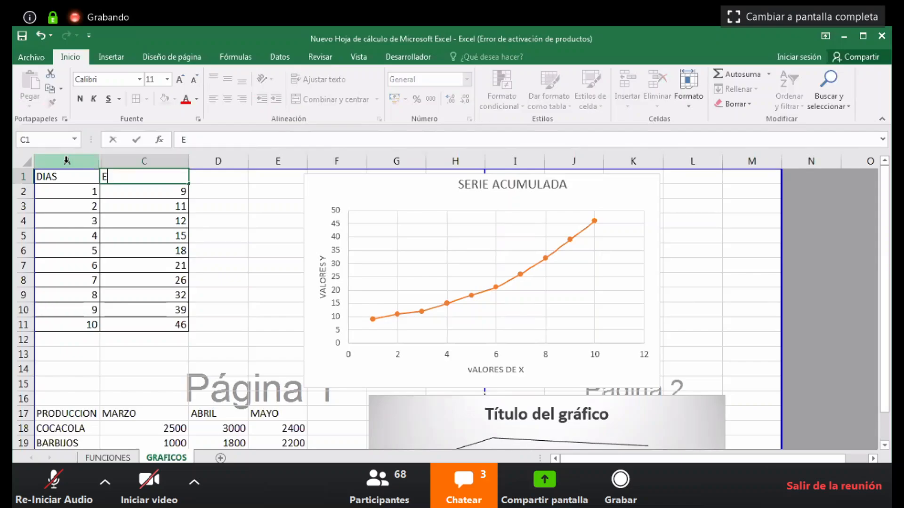
type("NFERMOS")
key("Return")
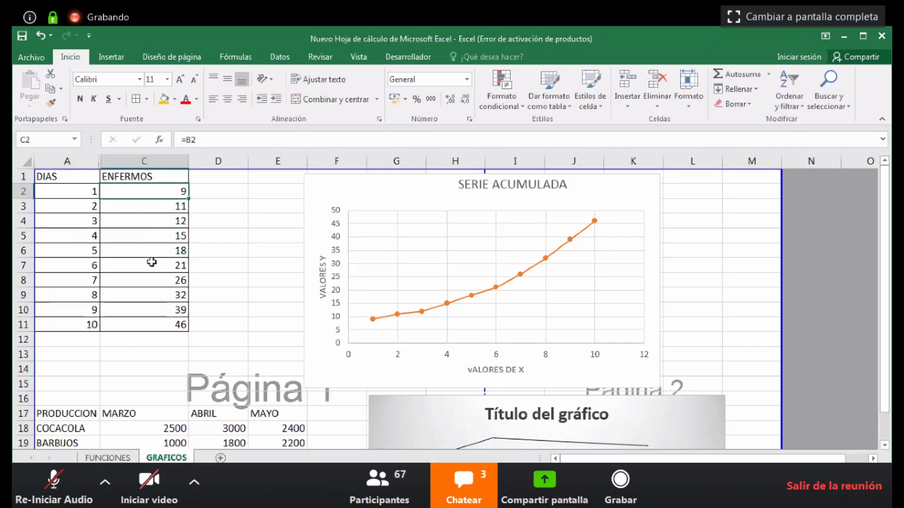
Change the SERIE ACUMULADA chart's horizontal axis title to DIAS
left_click(170, 324)
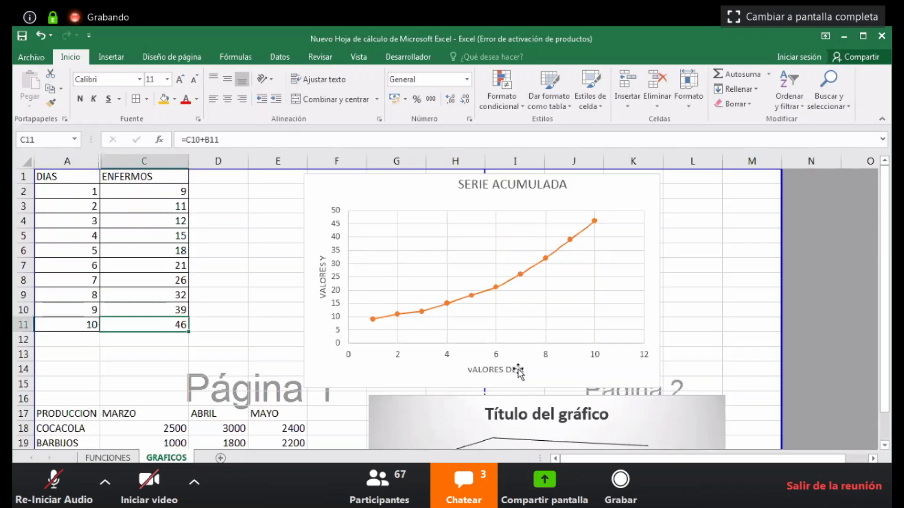
left_click(463, 363)
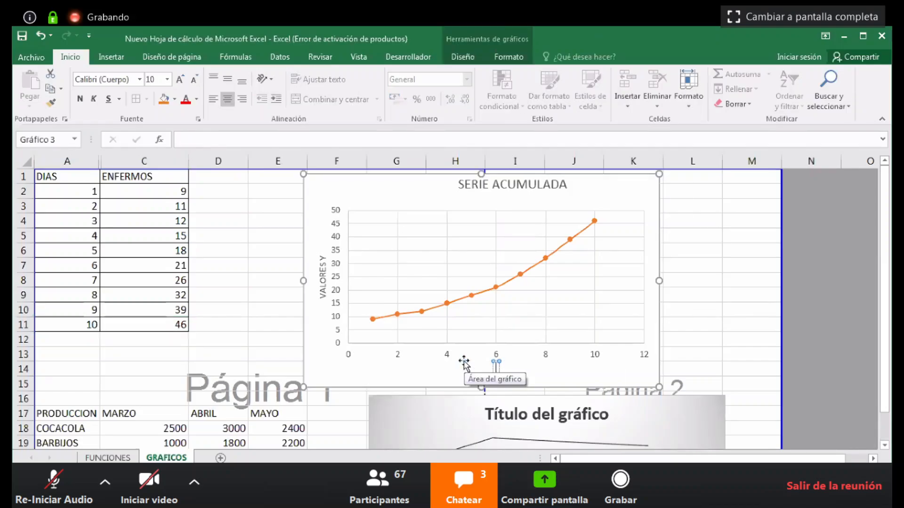
type("DIAS")
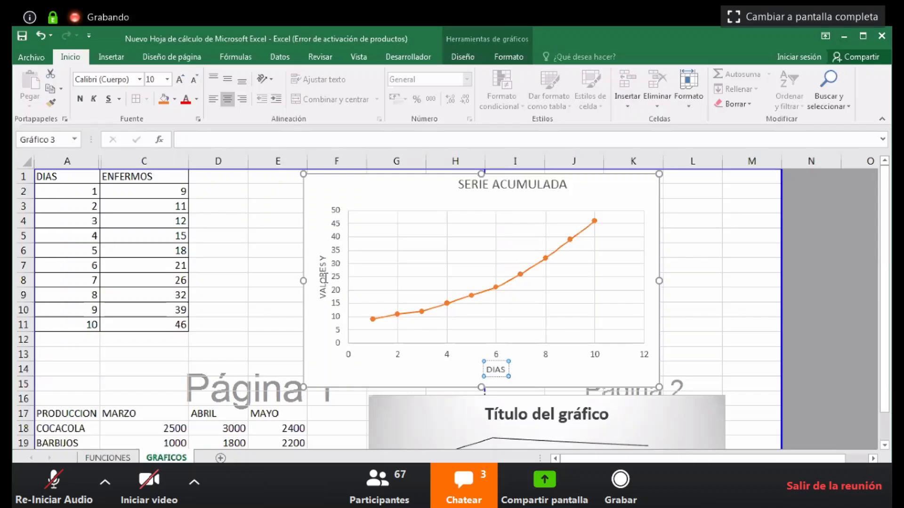
Change the SERIE ACUMULADA chart's vertical axis title to PERSONAS ENFERMAS
left_click(322, 255)
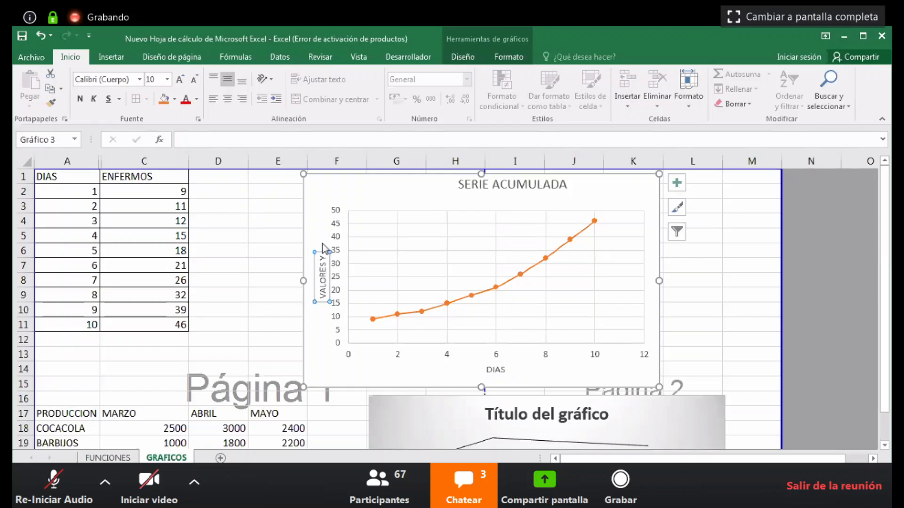
left_click_drag(323, 297, 322, 244)
type("PERSONAS EN")
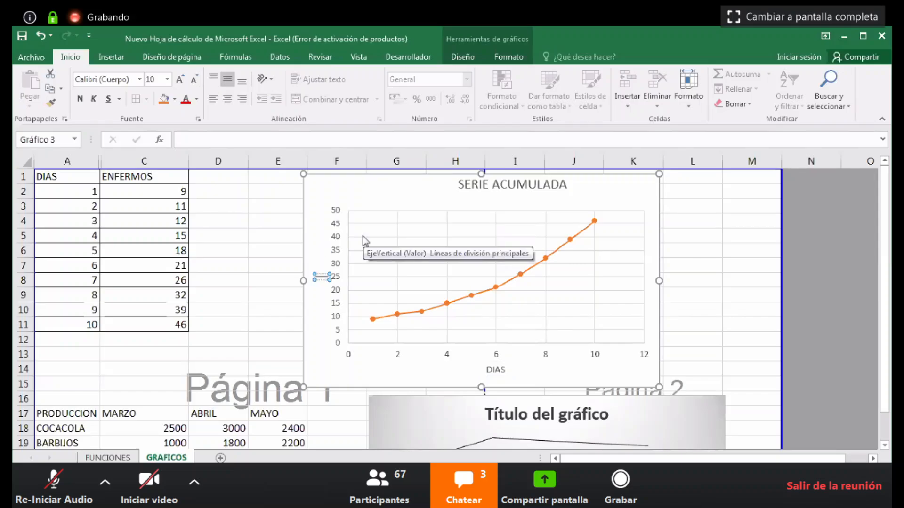
type("FERMAS")
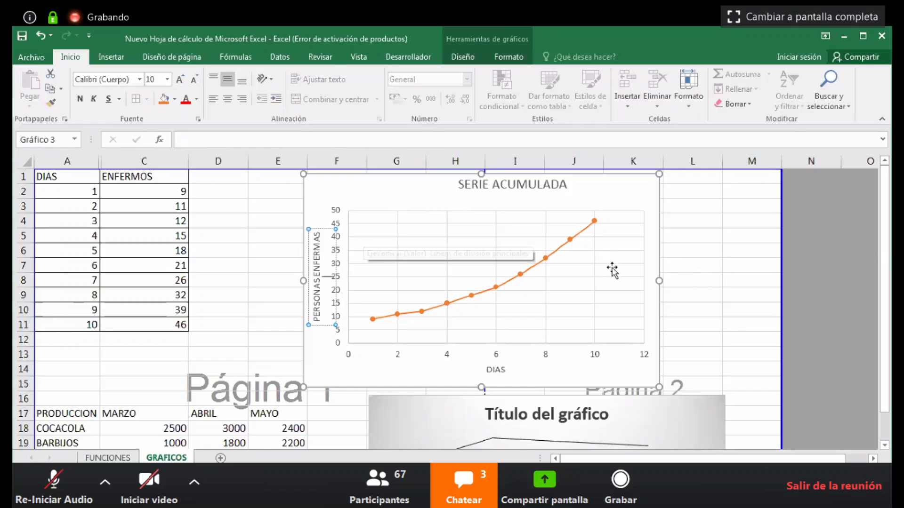
key("Escape")
Apply the chart style with a hatched plot area and hollow square markers to the SERIE ACUMULADA chart
left_click(644, 207)
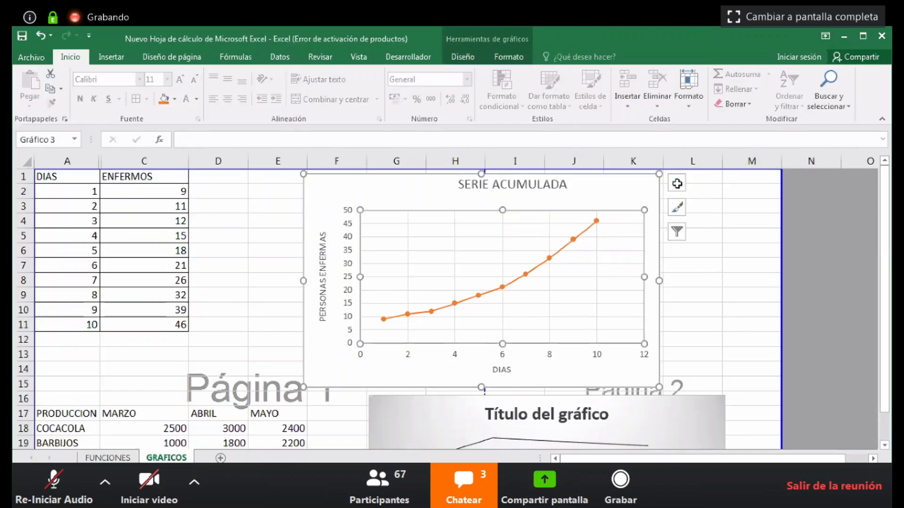
left_click(678, 207)
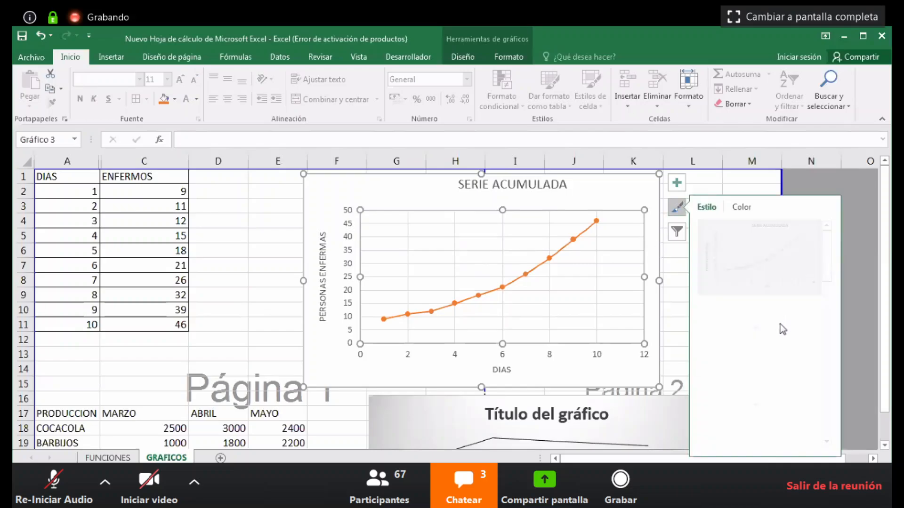
left_click(780, 331)
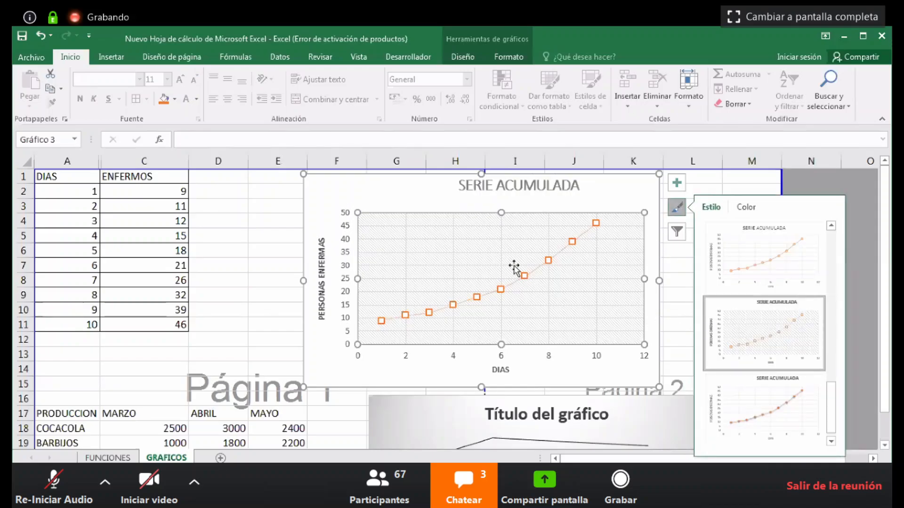
Change the scatter chart's title to RESUMEN DEL MES
left_click(555, 190)
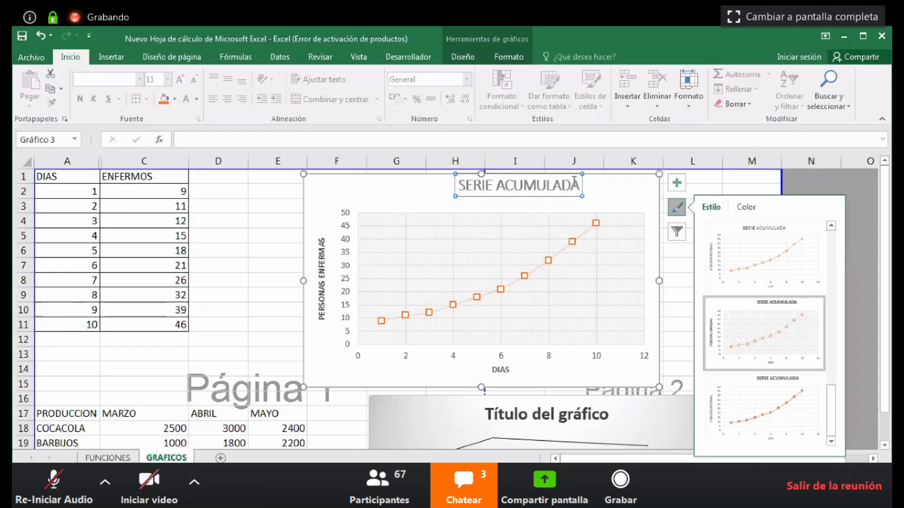
left_click_drag(577, 181, 503, 181)
triple_click(516, 186)
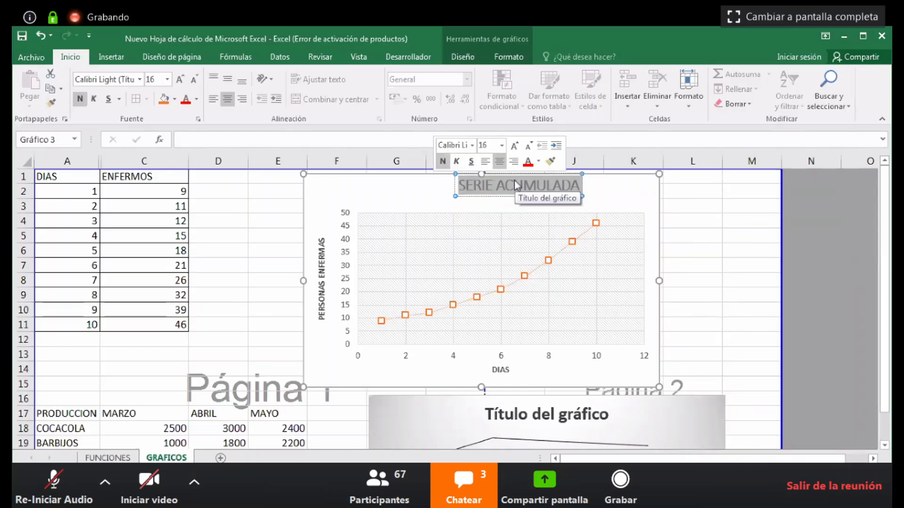
type("RESUMEN")
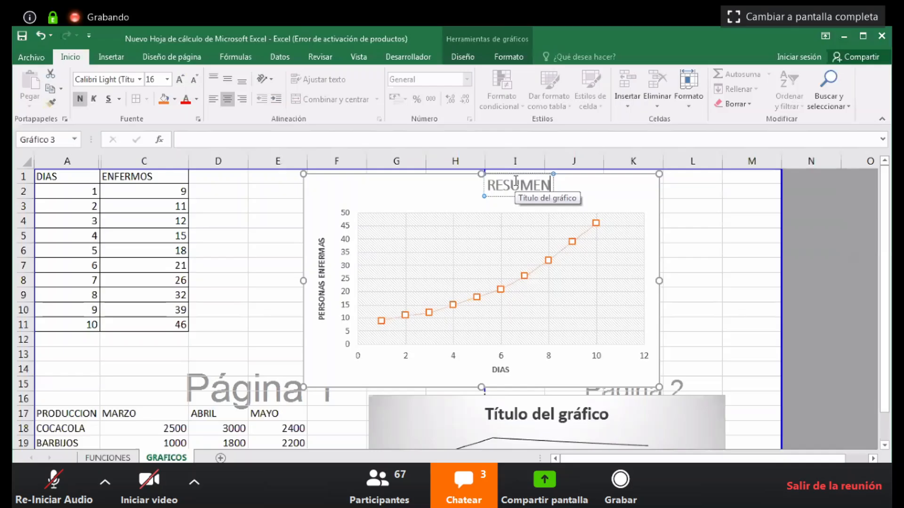
type(" DEL MES")
key("Return")
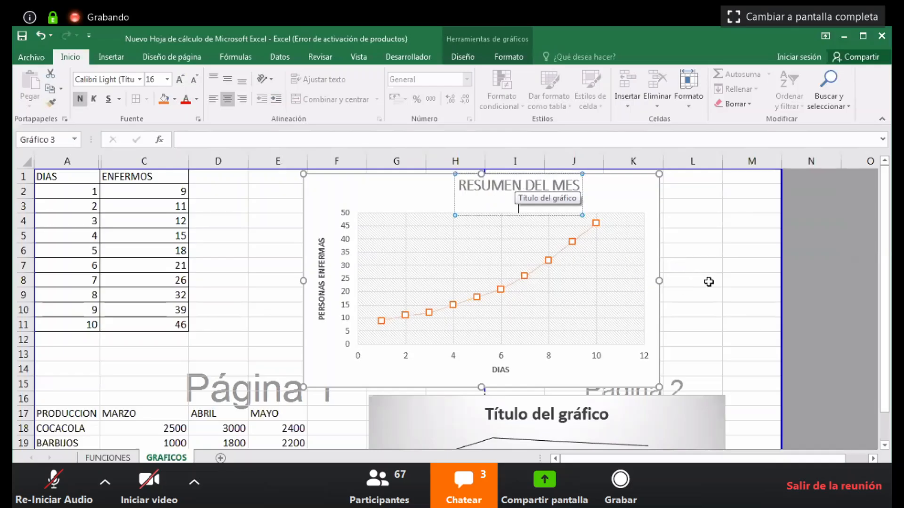
left_click(635, 277)
Add a second-order polynomial trendline to the RESUMEN DEL MES chart and display its equation on the chart
scroll(635, 275, "down", 1)
scroll(686, 189, "up", 1)
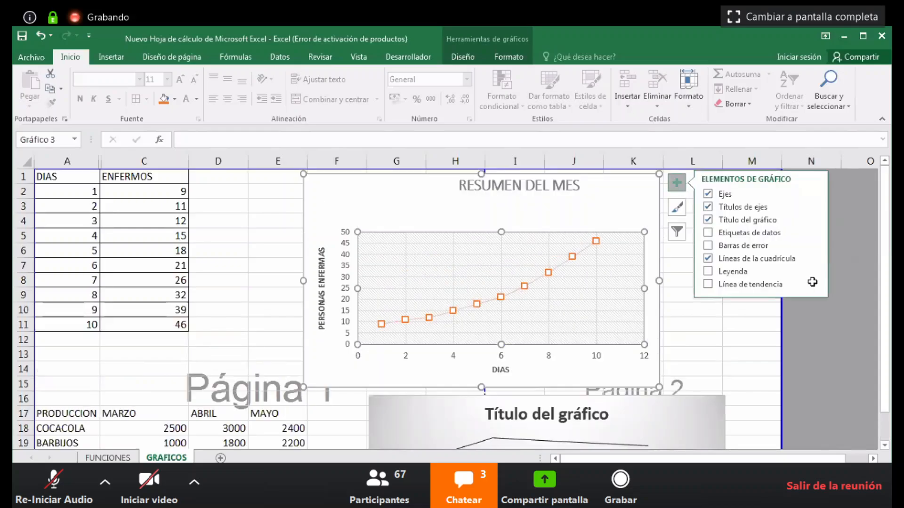
left_click(808, 284)
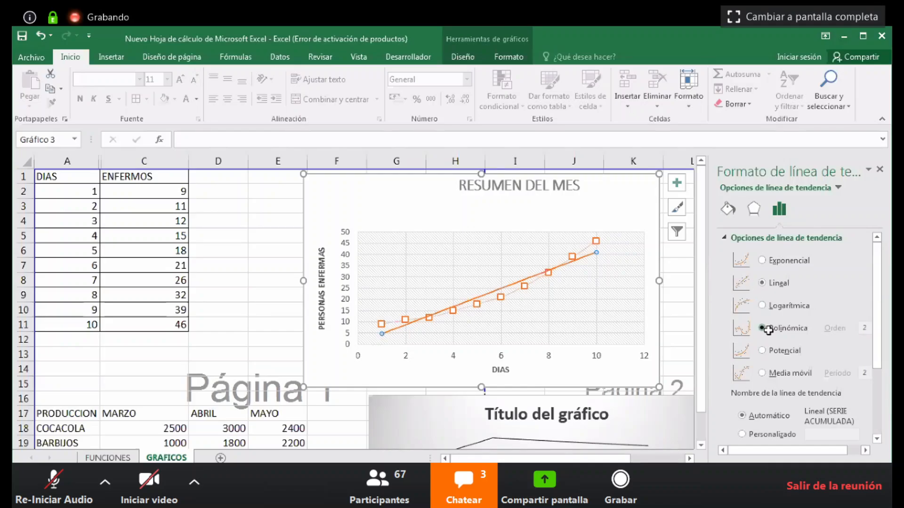
left_click(768, 329)
scroll(828, 400, "down", 3)
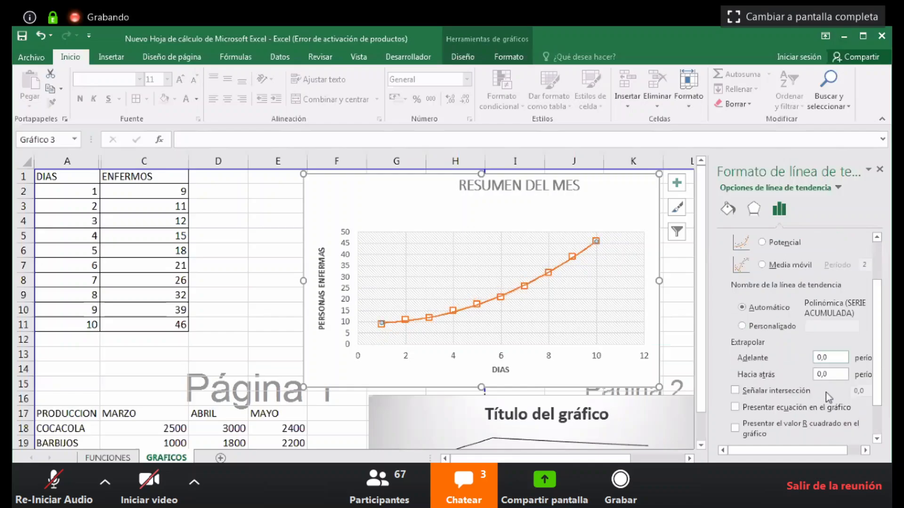
left_click(739, 410)
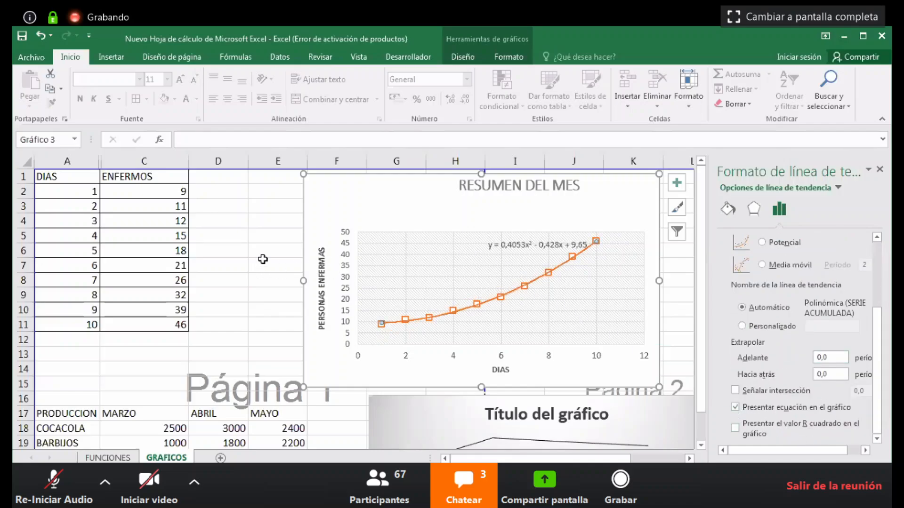
key("Escape")
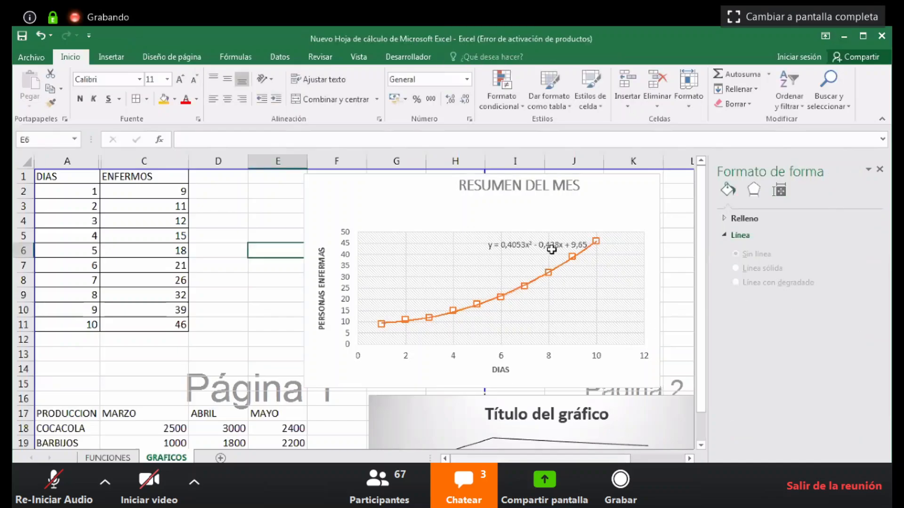
Enter the header X in M3 and the header Y in N3, beside the chart
left_click(566, 245)
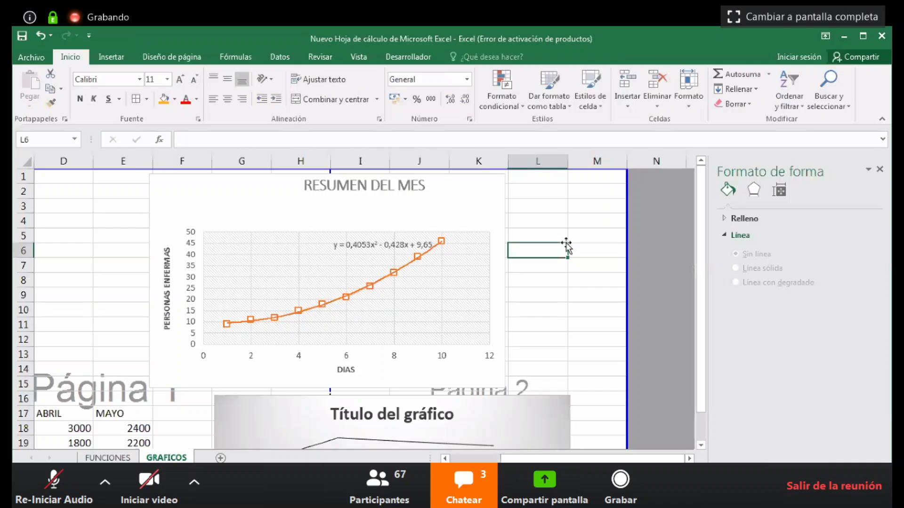
left_click(566, 242)
key("Up")
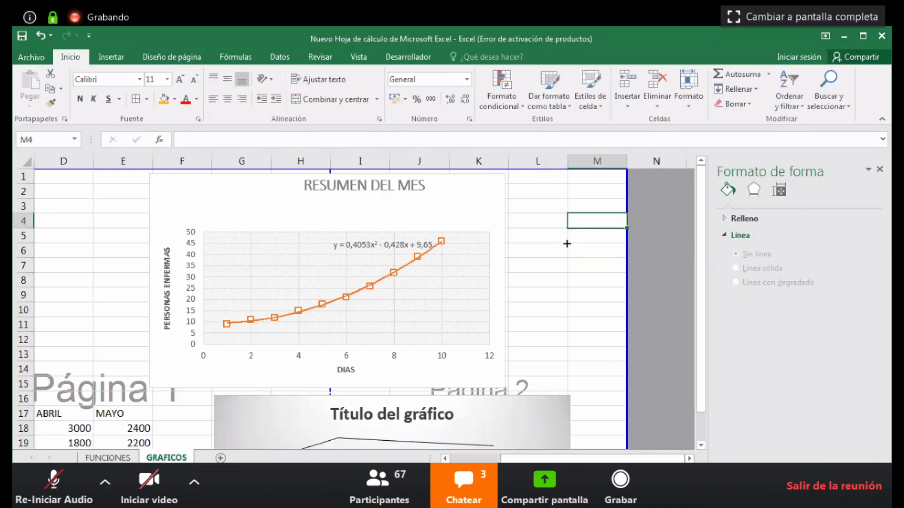
key("Right")
key("Up")
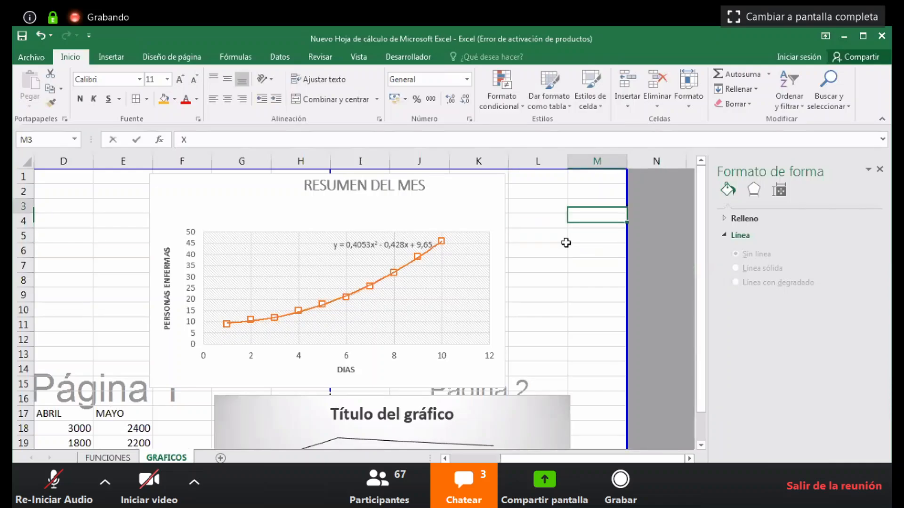
type("X")
key("Tab")
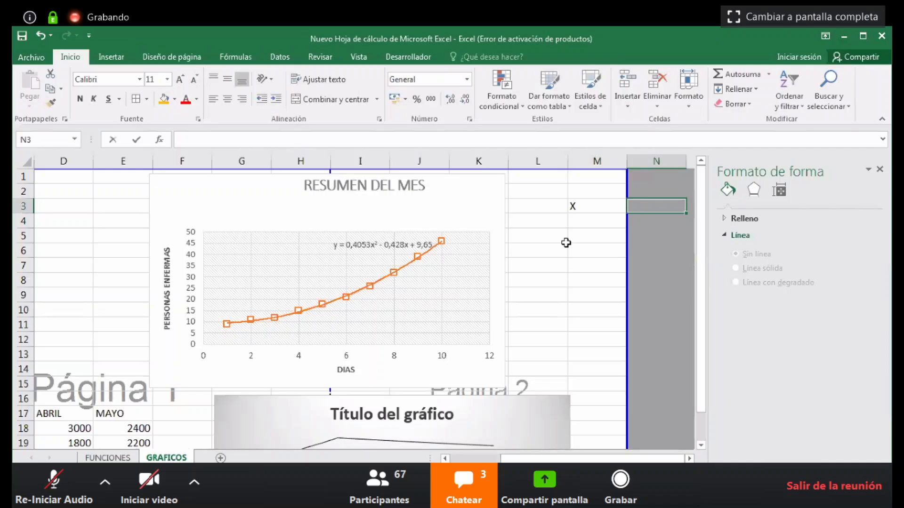
type("Y")
key("Down")
Enter the trendline formula =0,4053*M4*M4-0,428*M4+9,65 in N4
type("=")
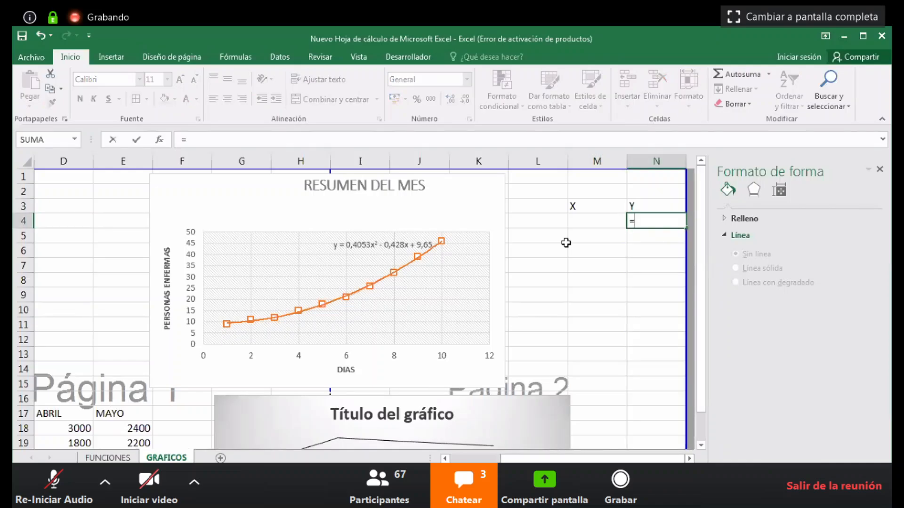
type("0,4053")
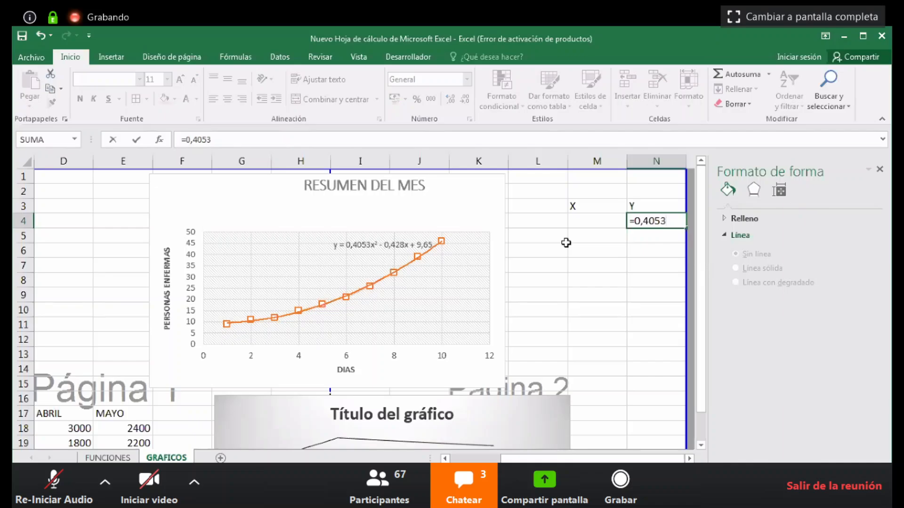
type("*")
left_click(606, 225)
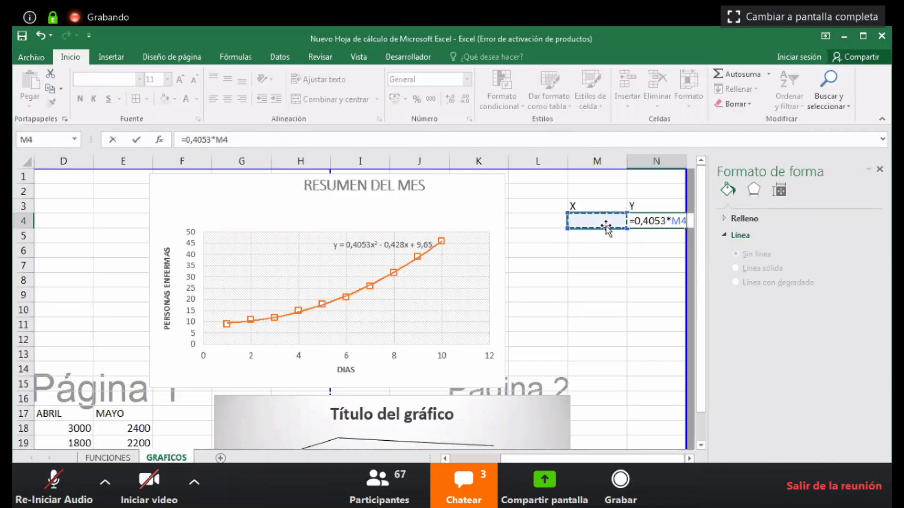
type("*")
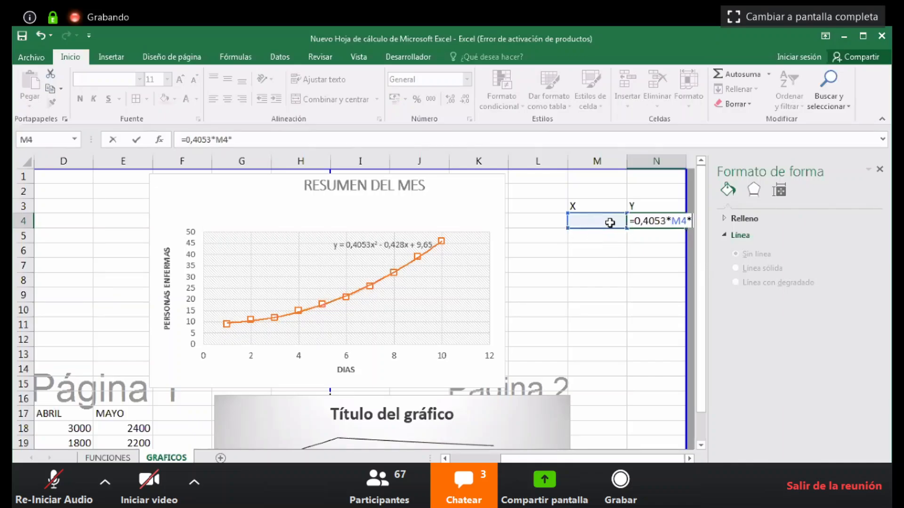
left_click(585, 228)
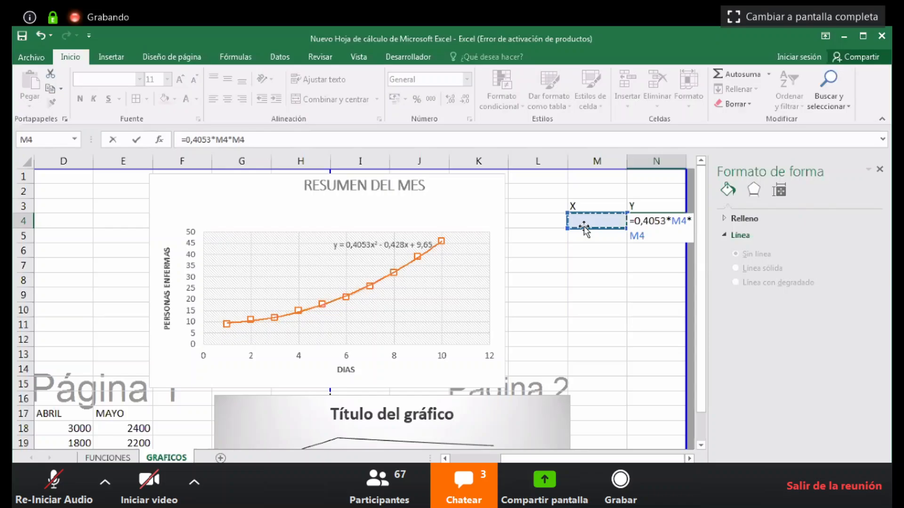
type("-0,428*")
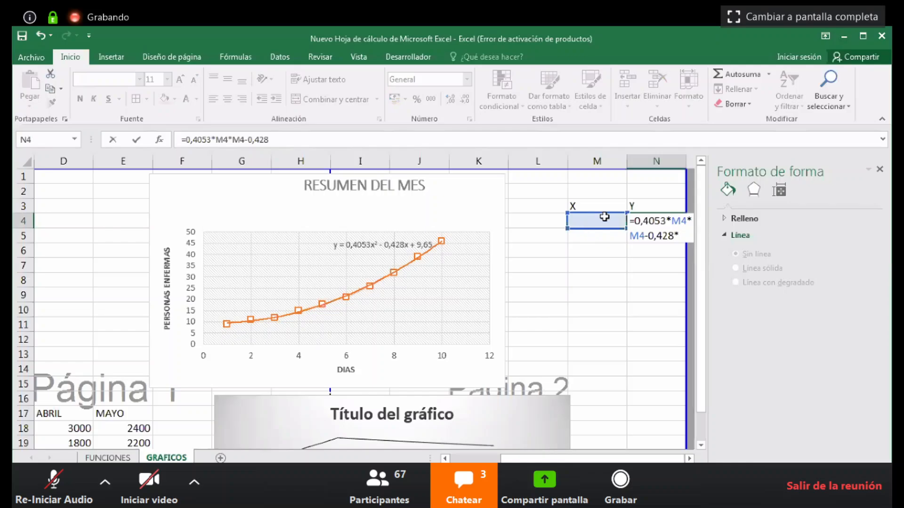
left_click(601, 217)
type("+")
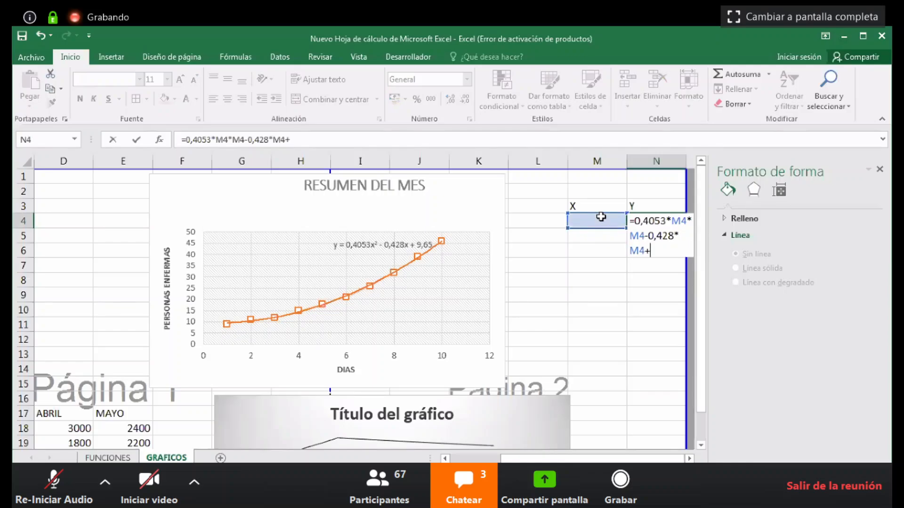
type("9,65")
key("Return")
Fill the X column with 1 to 10 in M4:M13 and copy the Y formula down to N13
left_click(601, 216)
type("1")
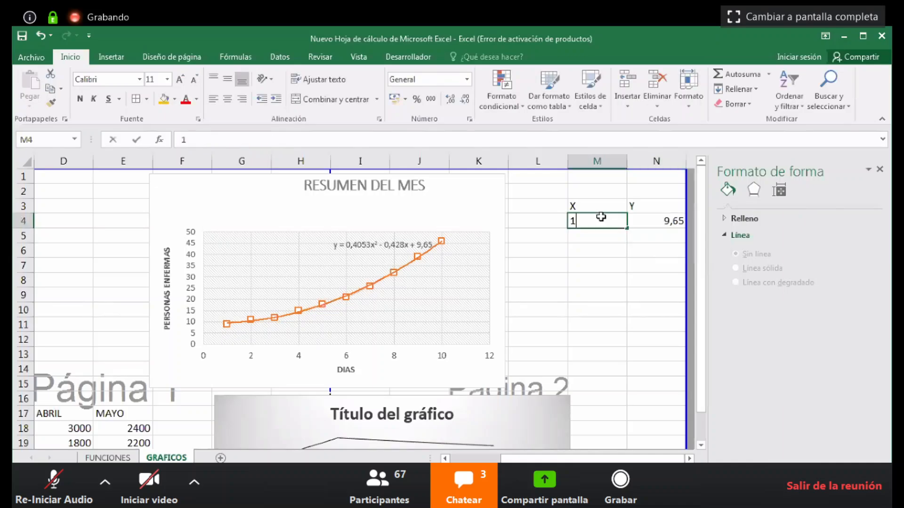
key("Return")
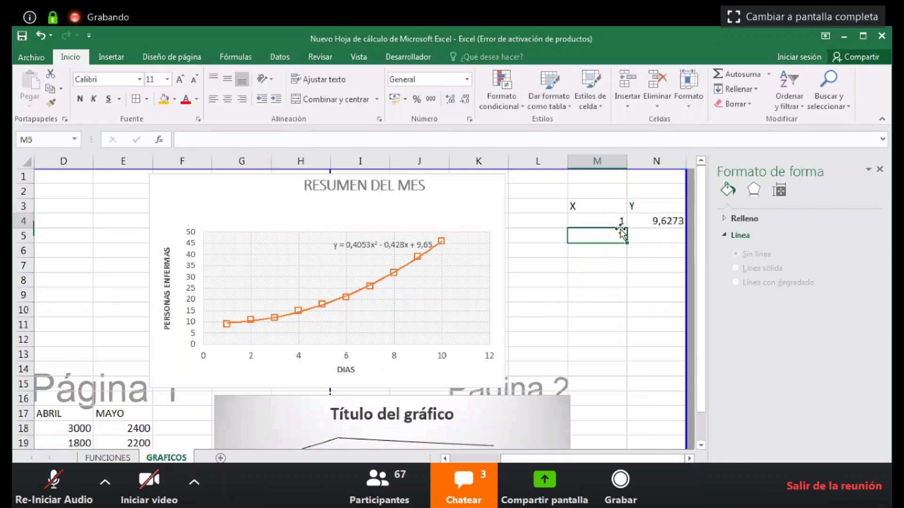
double_click(619, 234)
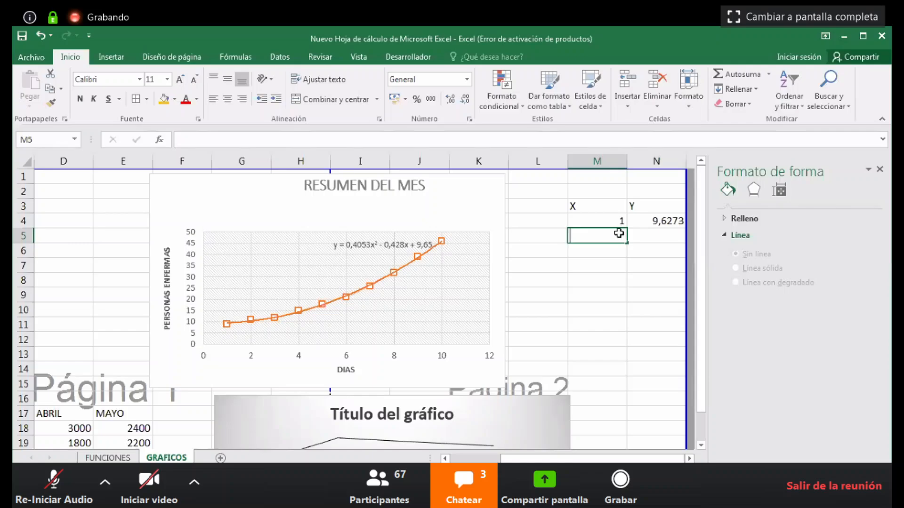
type("2")
left_click_drag(612, 220, 669, 354)
left_click(669, 222)
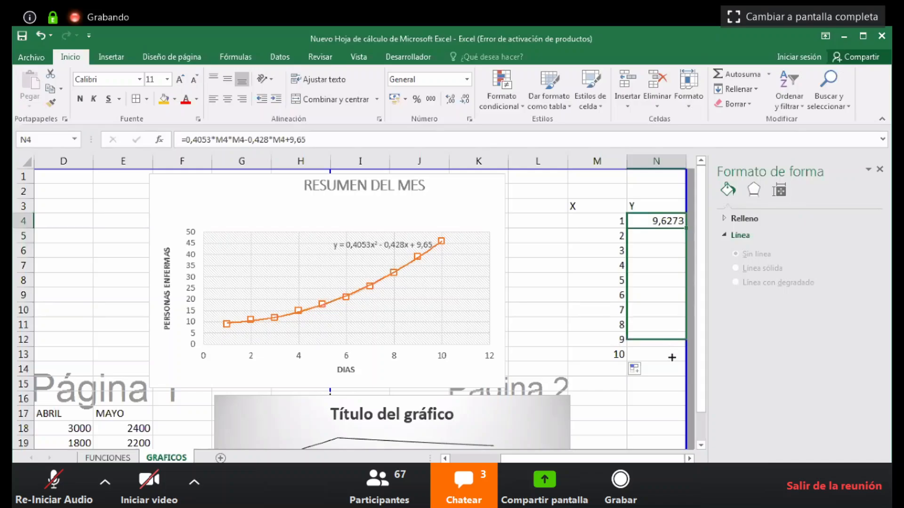
left_click(664, 383)
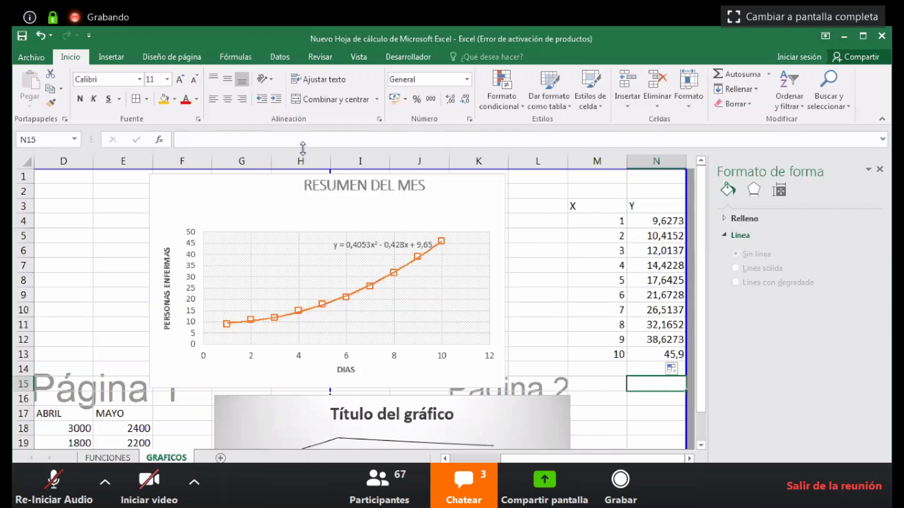
Extend the X series in column M from 10 down to 20 in M23
left_click(390, 244)
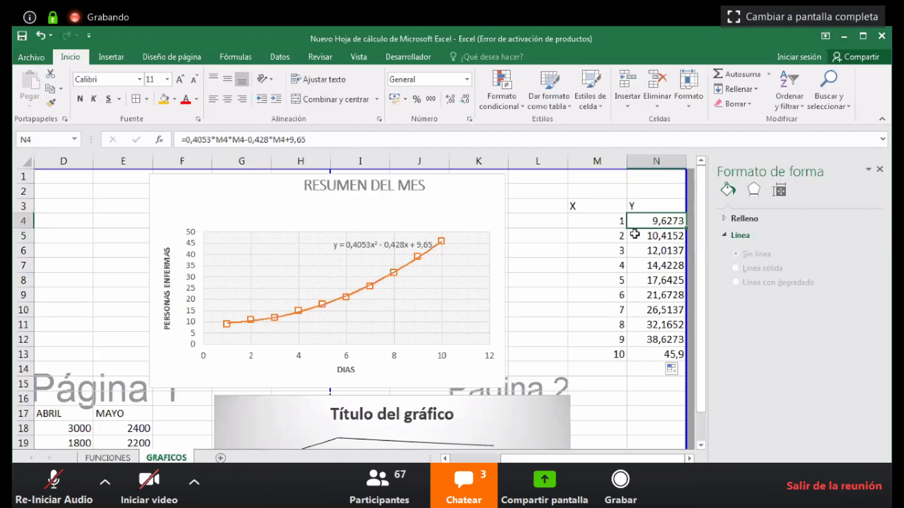
left_click(611, 365)
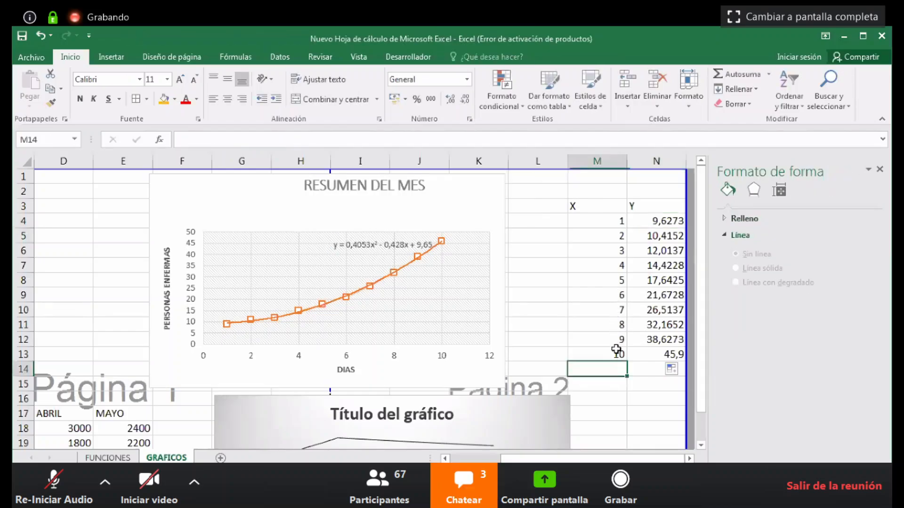
left_click_drag(618, 311, 617, 351)
scroll(628, 318, "down", 1)
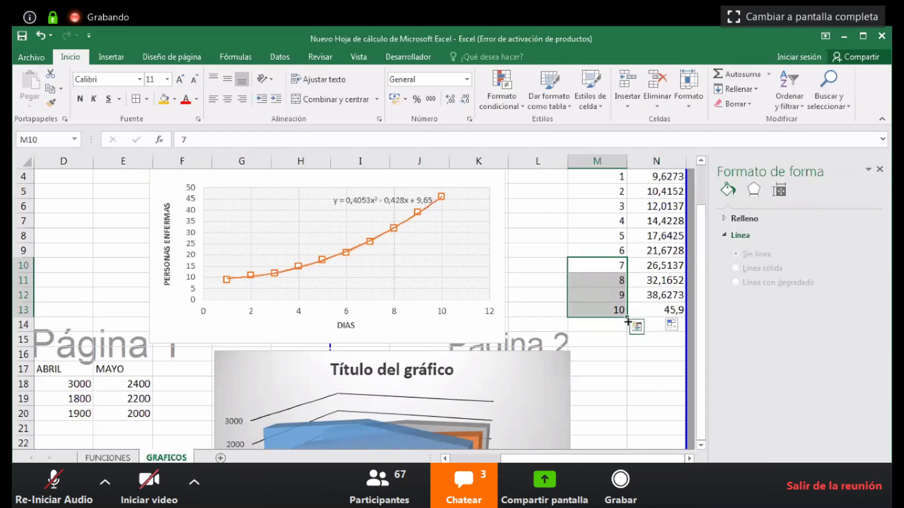
left_click_drag(627, 322, 628, 373)
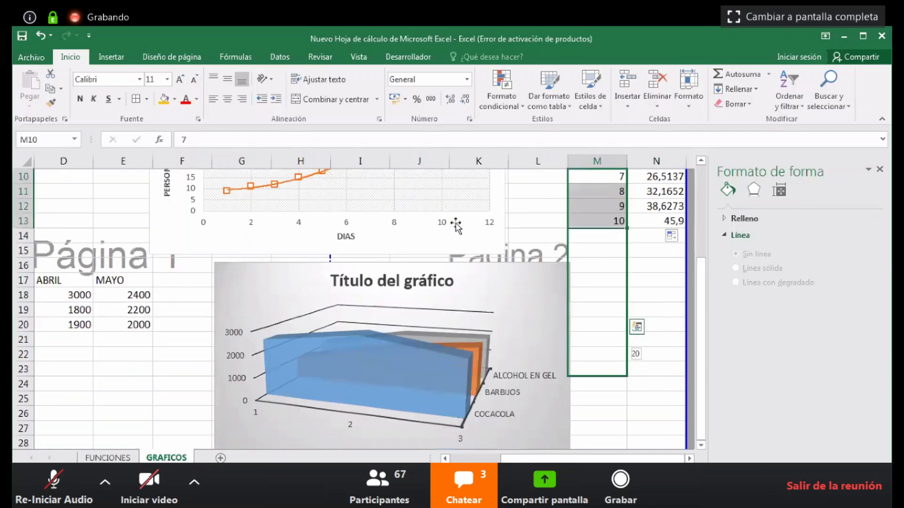
Copy the Y formula from N13 down to N23, alongside the extended X values
scroll(666, 249, "up", 3)
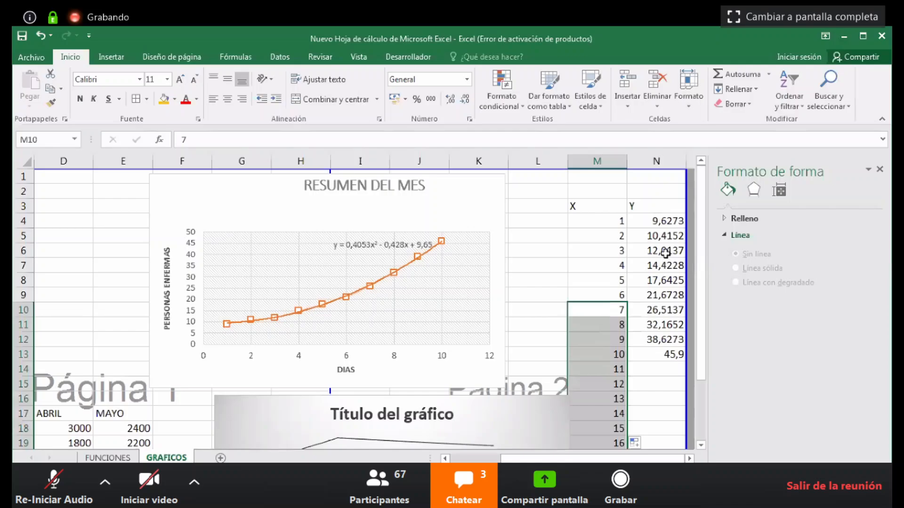
left_click(664, 325)
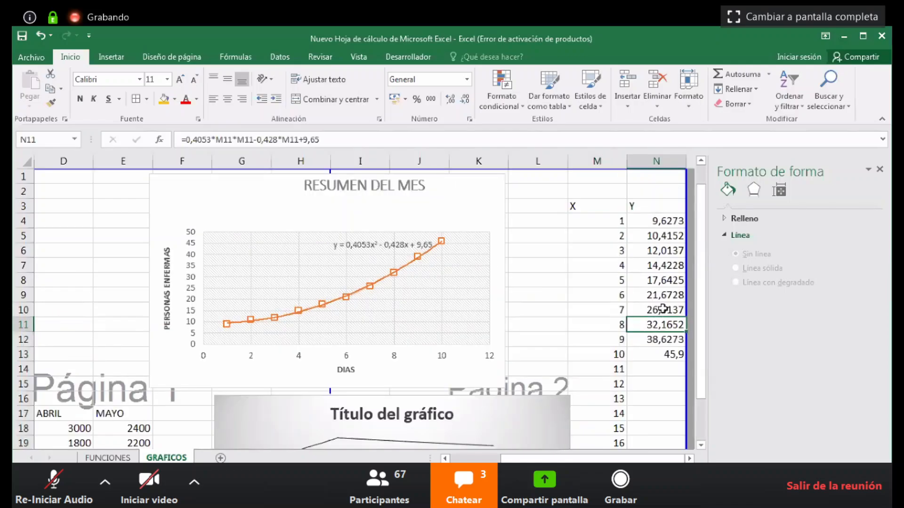
left_click(677, 222)
left_click(677, 340)
left_click_drag(686, 346, 668, 419)
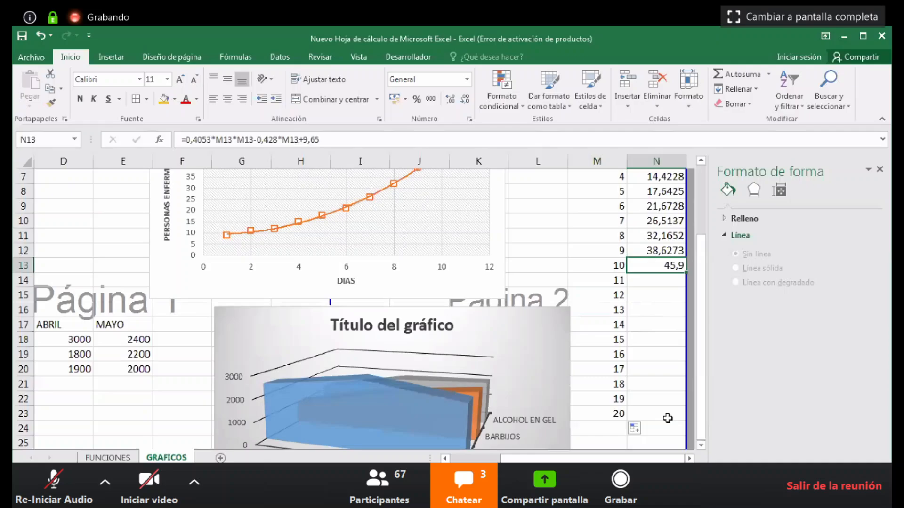
Examine the projected Y values for days 11 to 20 in the table against the chart's trendline and equation
left_click(620, 414)
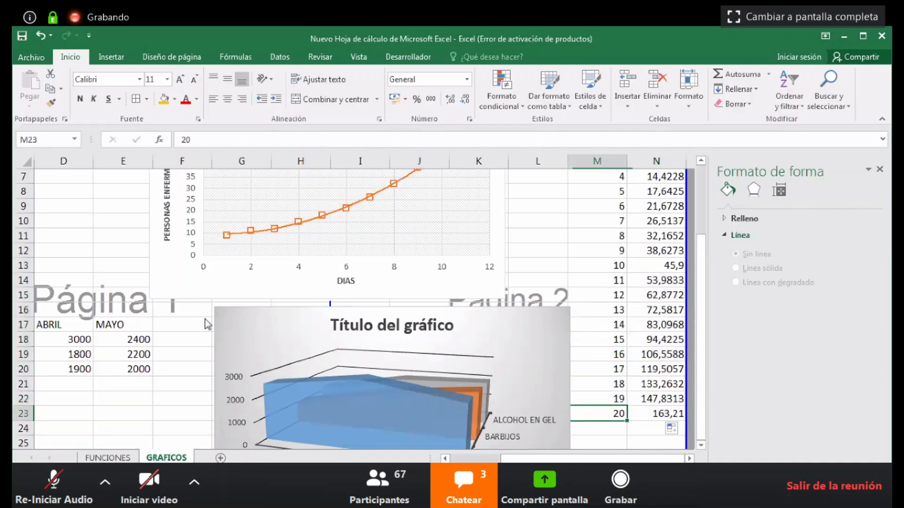
scroll(323, 325, "up", 1)
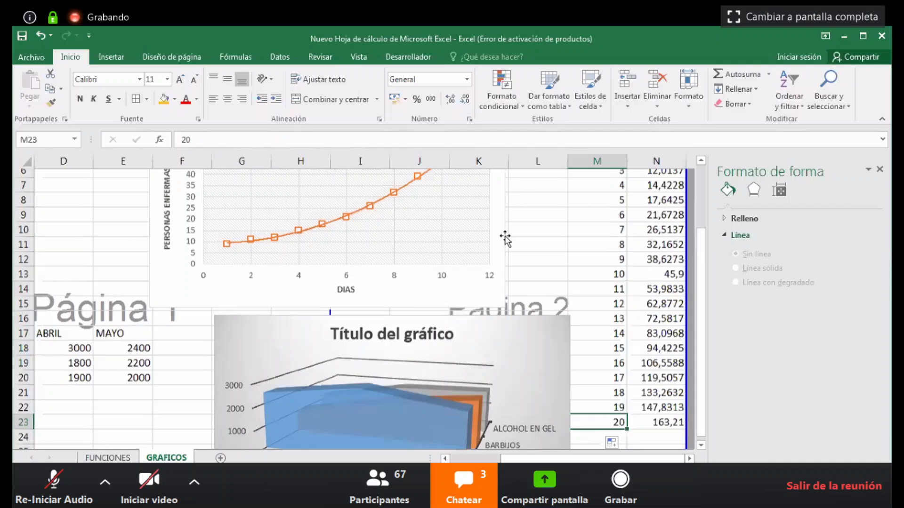
scroll(541, 272, "up", 2)
scroll(625, 338, "down", 1)
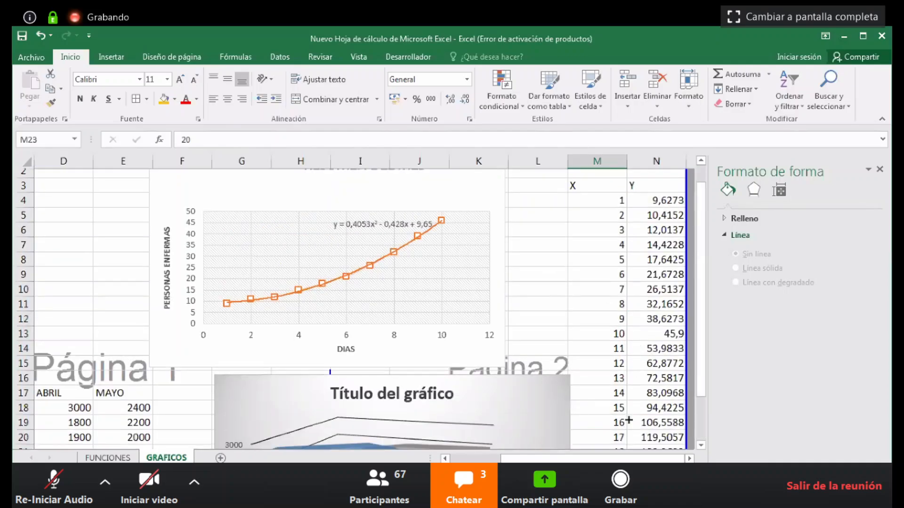
scroll(619, 280, "down", 1)
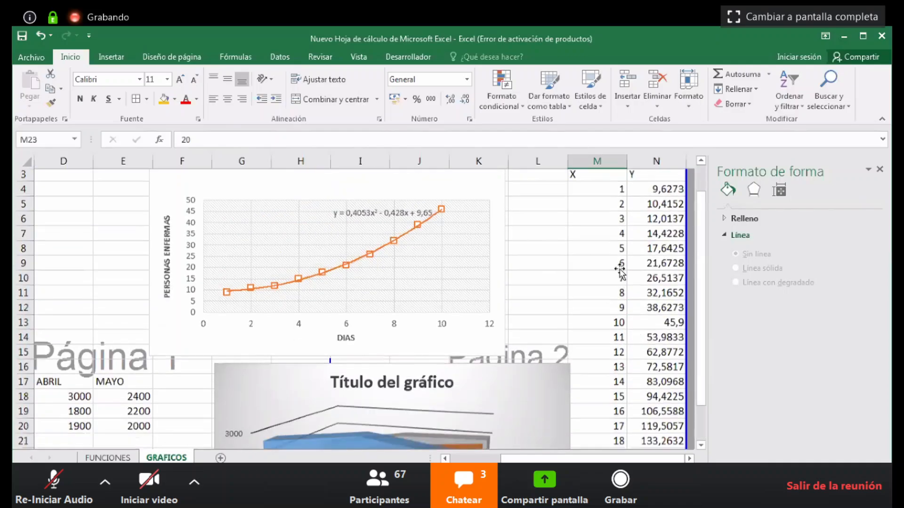
scroll(618, 408, "down", 1)
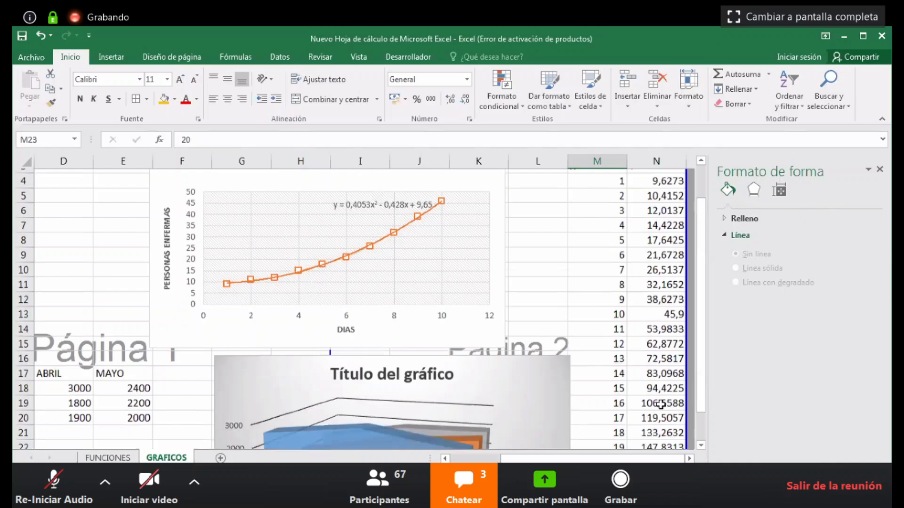
scroll(659, 409, "down", 1)
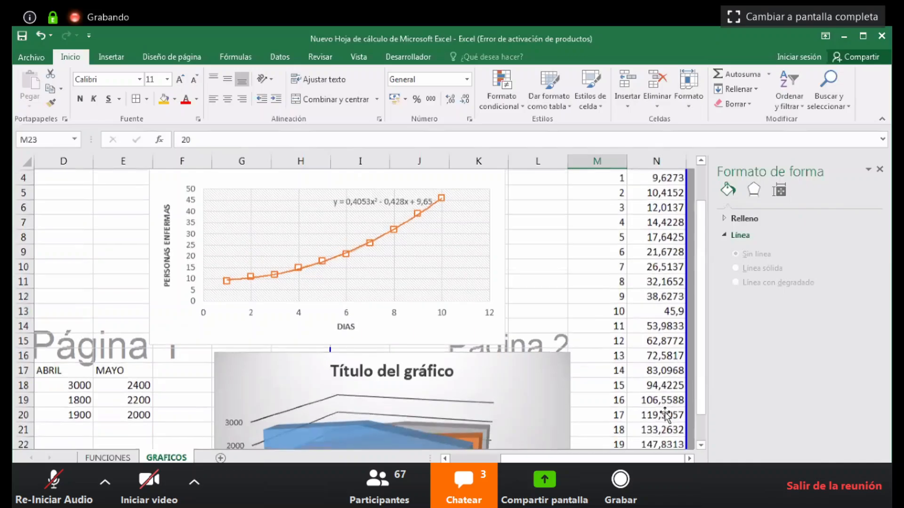
scroll(659, 420, "down", 1)
left_click(632, 419)
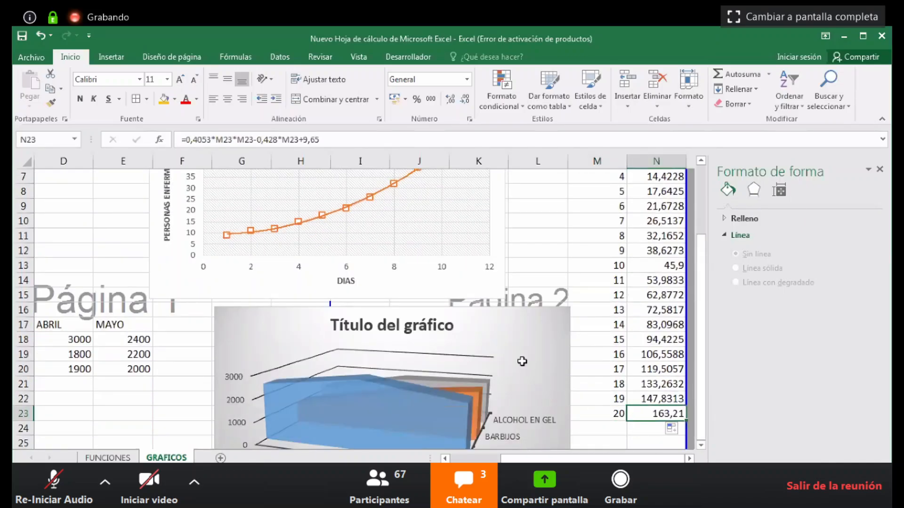
Rename the existing series of the RESUMEN DEL MES chart as ENFERMOS HASTA EL DIA in its data source
scroll(451, 294, "up", 2)
left_click(451, 294)
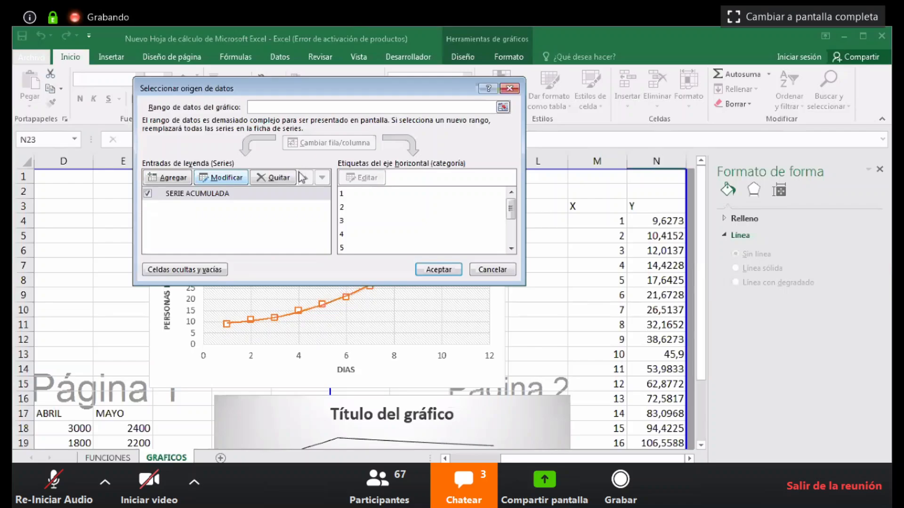
type("EN")
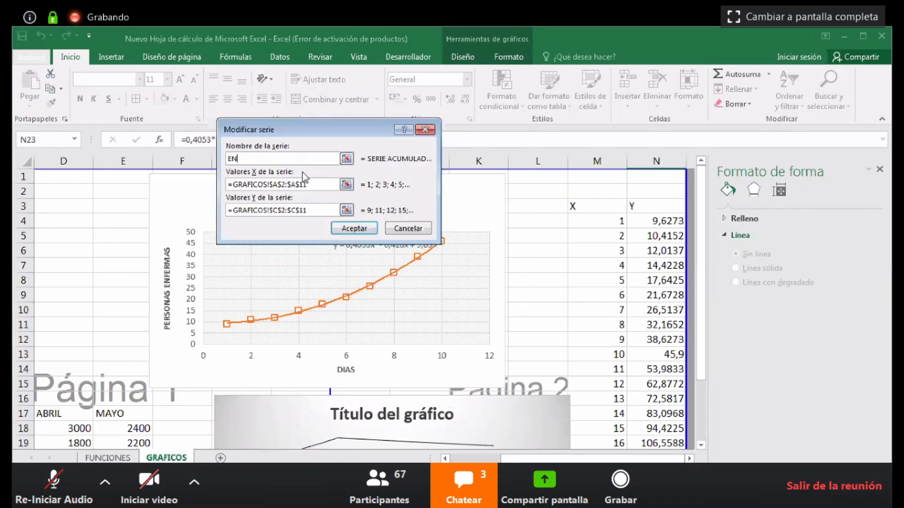
type("FERMOS HASTA EL DIA")
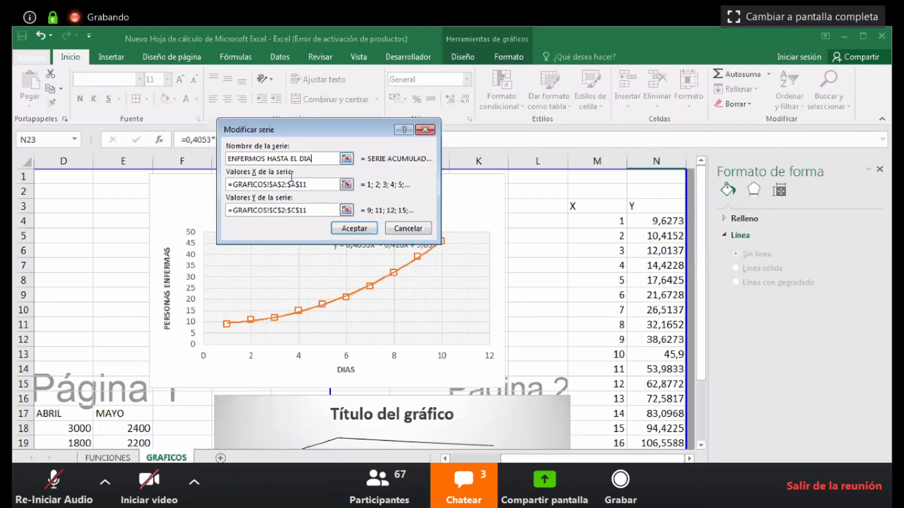
left_click(354, 228)
Add a chart series named ENFERMOS PROYECTADOS with its X values taken from M4:M23
left_click(170, 178)
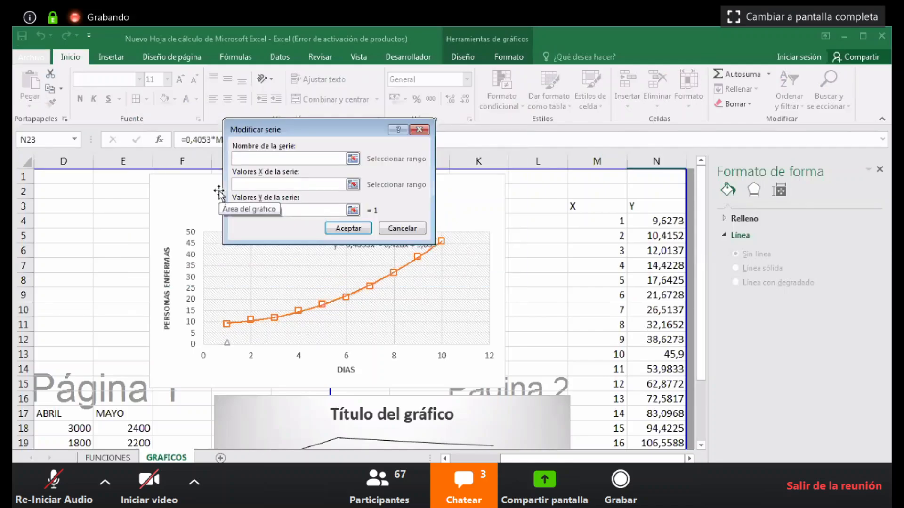
type("ENFERMOS PROYE")
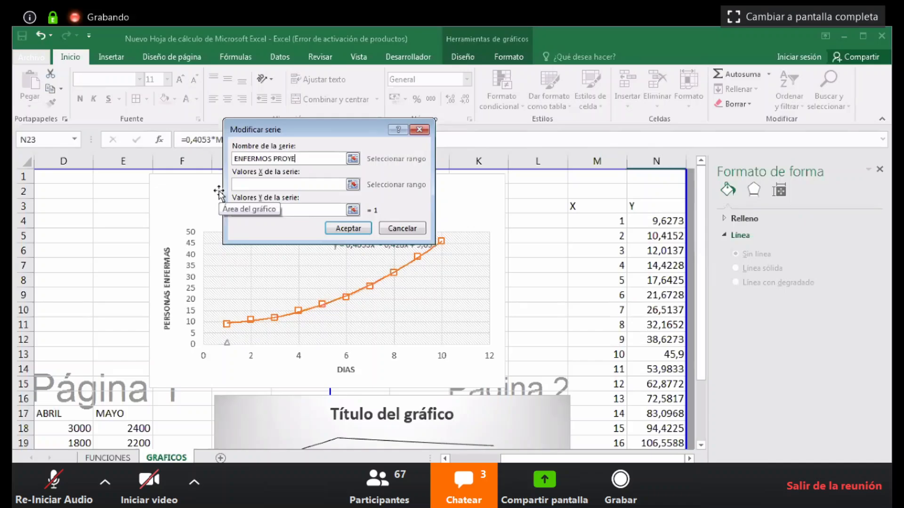
type("CTADOS")
left_click(358, 185)
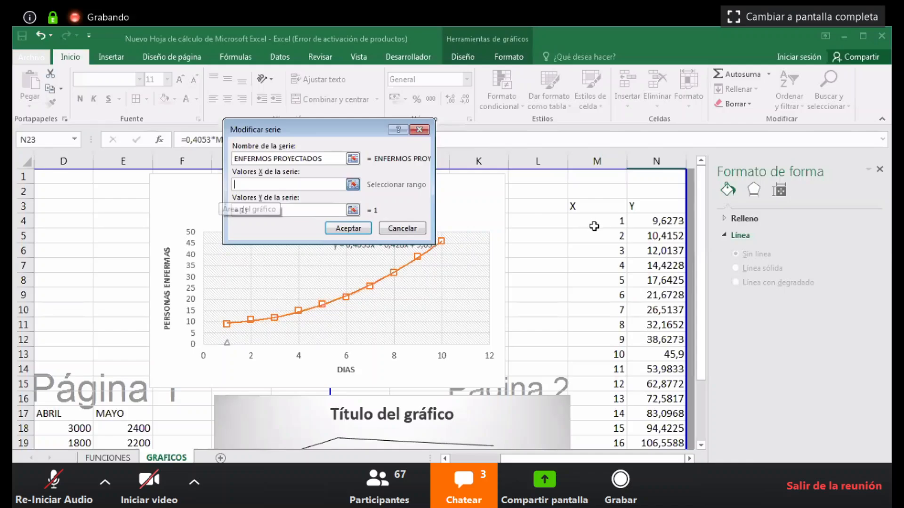
left_click_drag(593, 226, 608, 415)
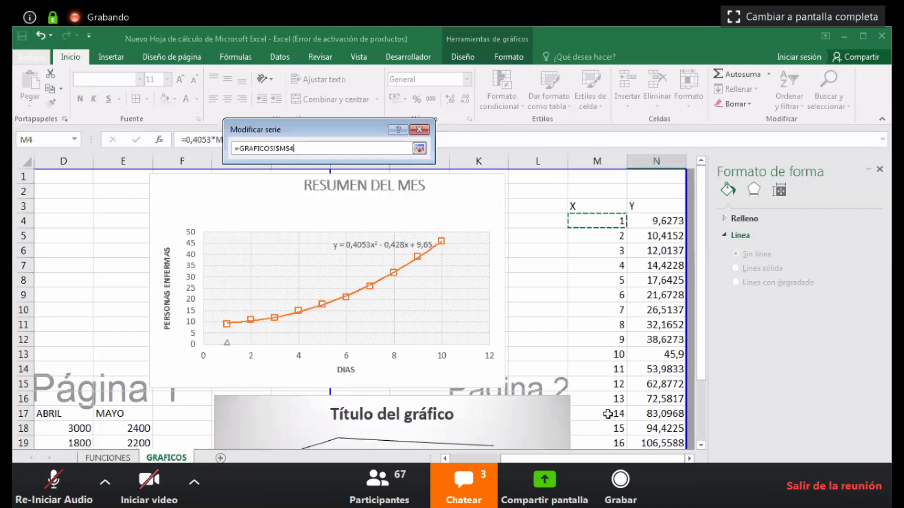
left_click(421, 150)
Set the Y values of ENFERMOS PROYECTADOS to N4:N23 and apply the new data source to the chart
left_click(355, 207)
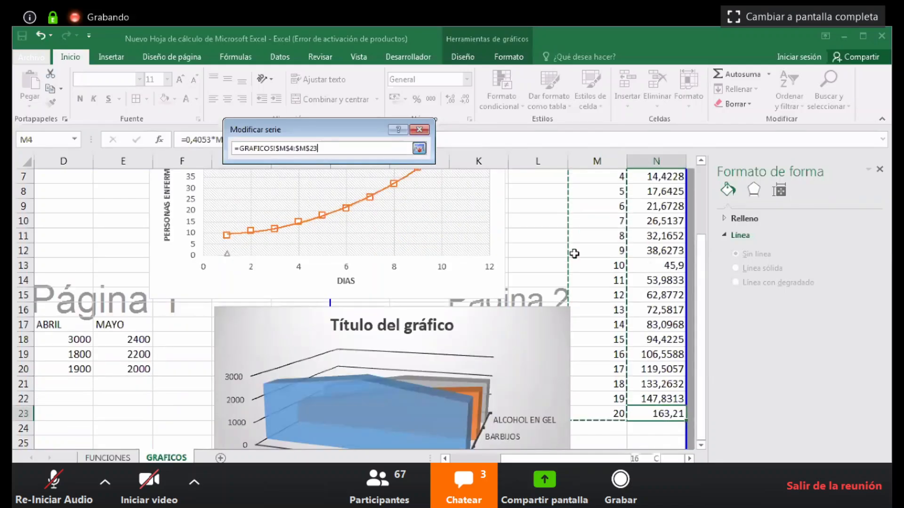
scroll(665, 213, "up", 2)
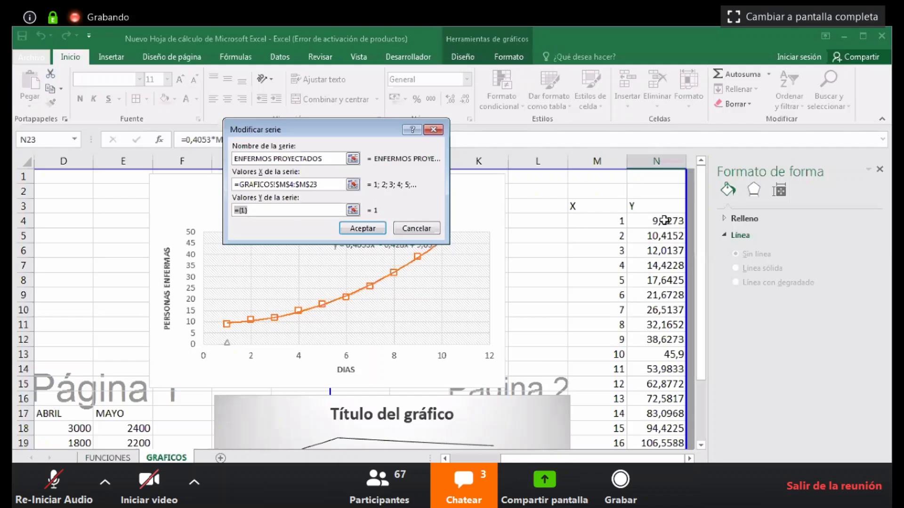
left_click_drag(664, 220, 661, 406)
left_click(370, 228)
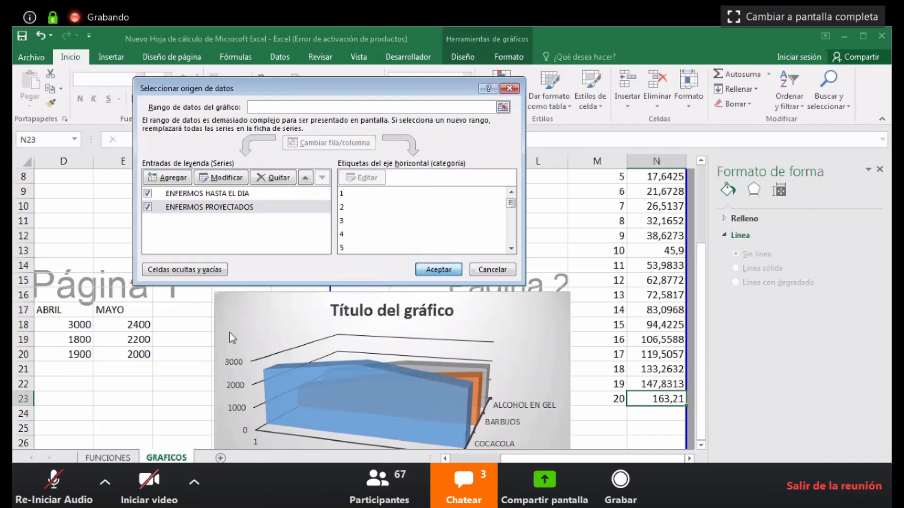
left_click(454, 269)
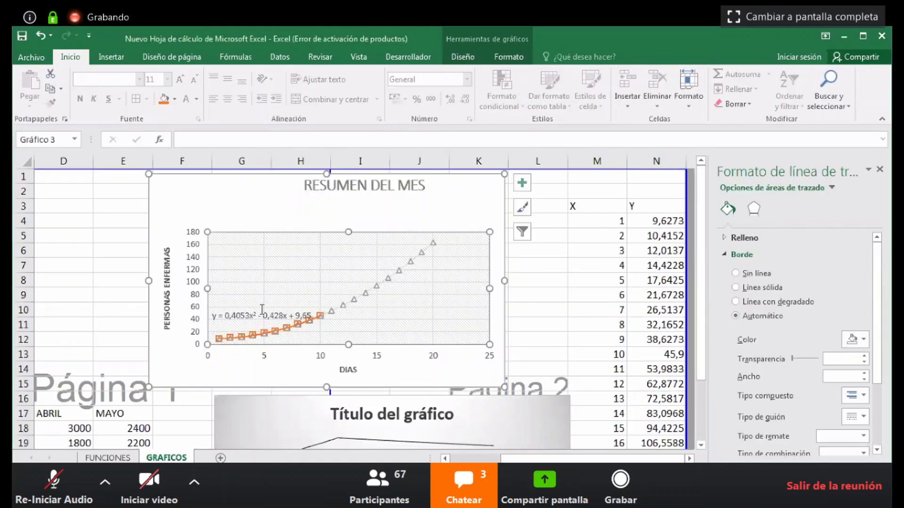
Move the trendline equation label up into the empty area of the plot, clear of the data points
left_click_drag(251, 307, 293, 250)
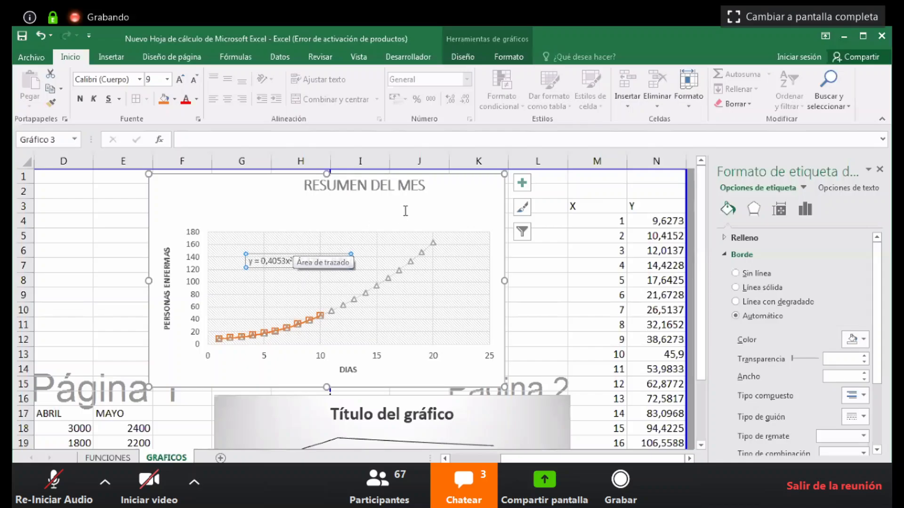
left_click(420, 212)
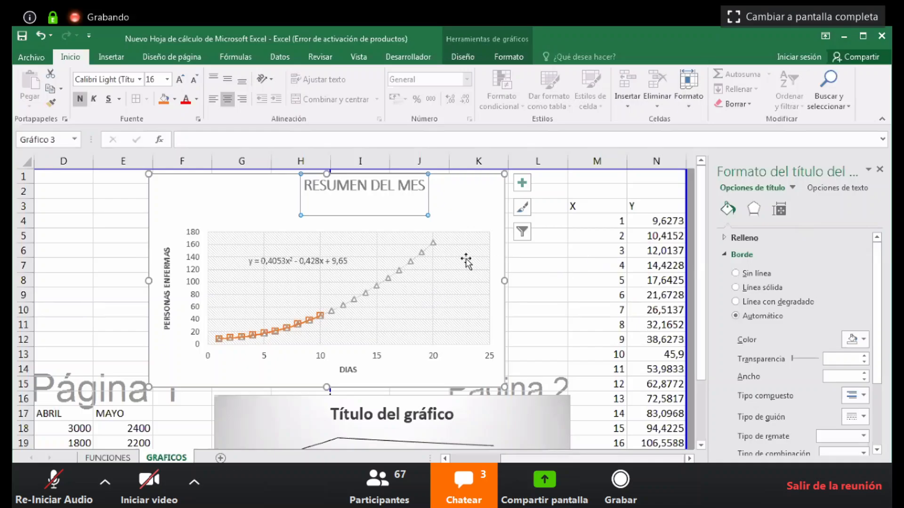
On the FUNCIONES sheet, open data validation for F28 under NOMBRE and set the allowed type to Lista
scroll(466, 262, "left", 3)
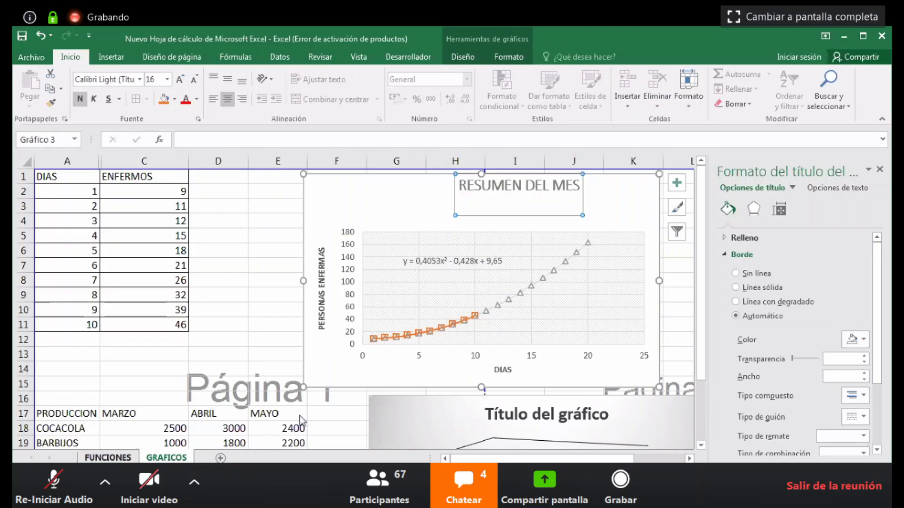
key("ctrl+Page_Up")
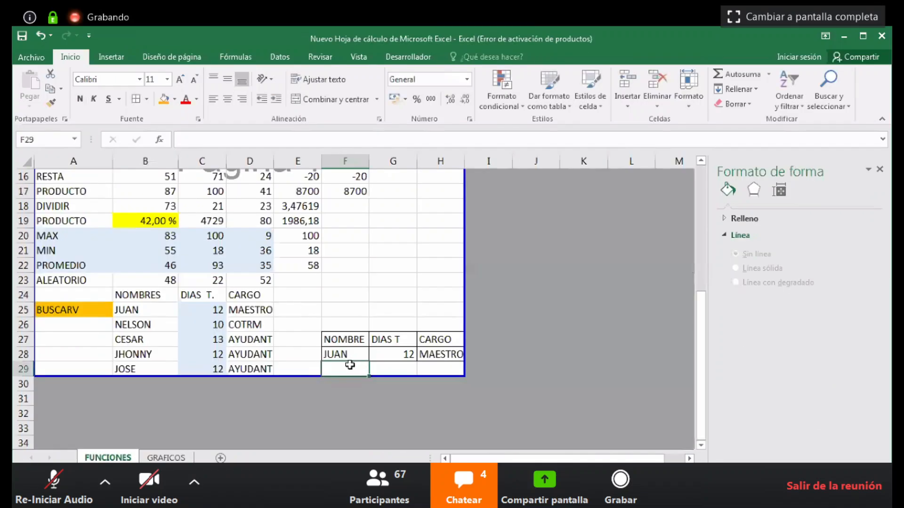
key("Up")
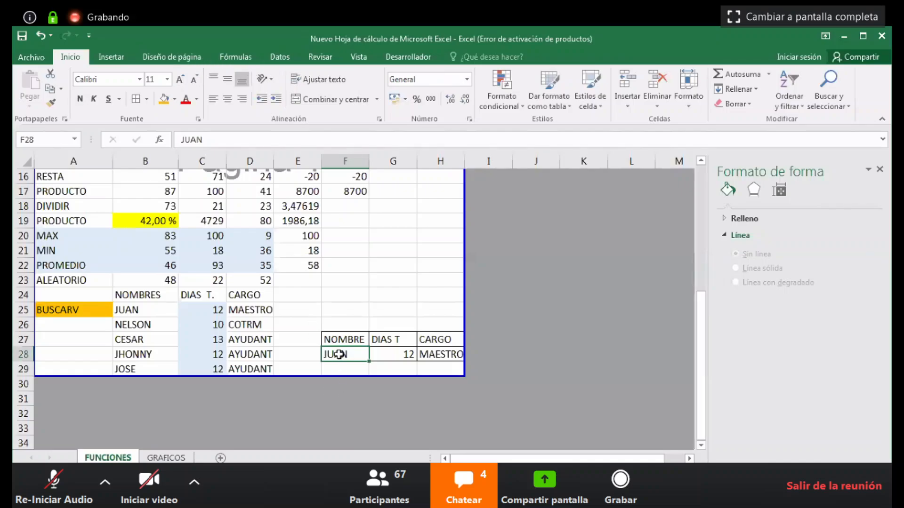
left_click(281, 57)
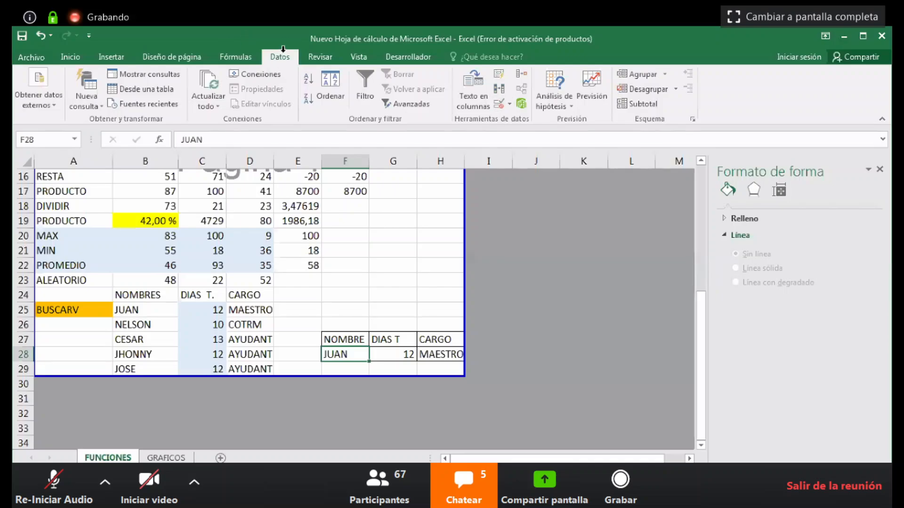
double_click(283, 53)
double_click(282, 53)
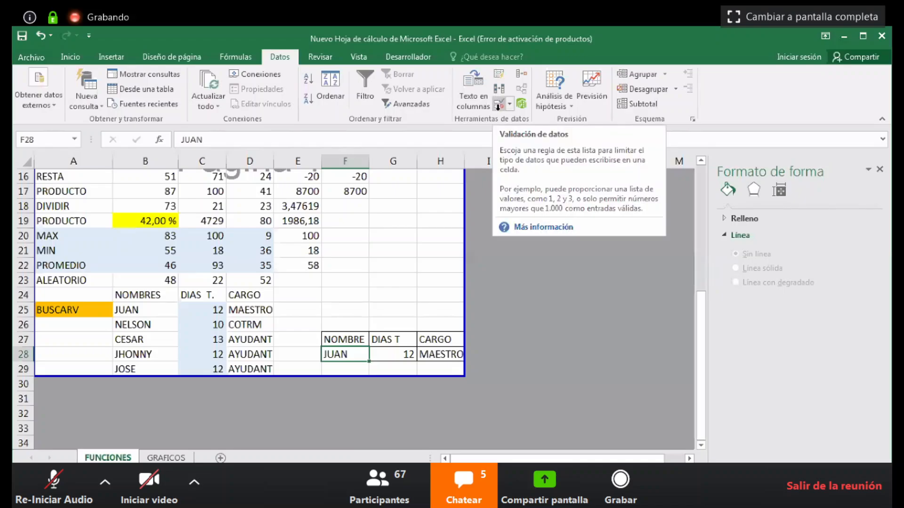
left_click(501, 104)
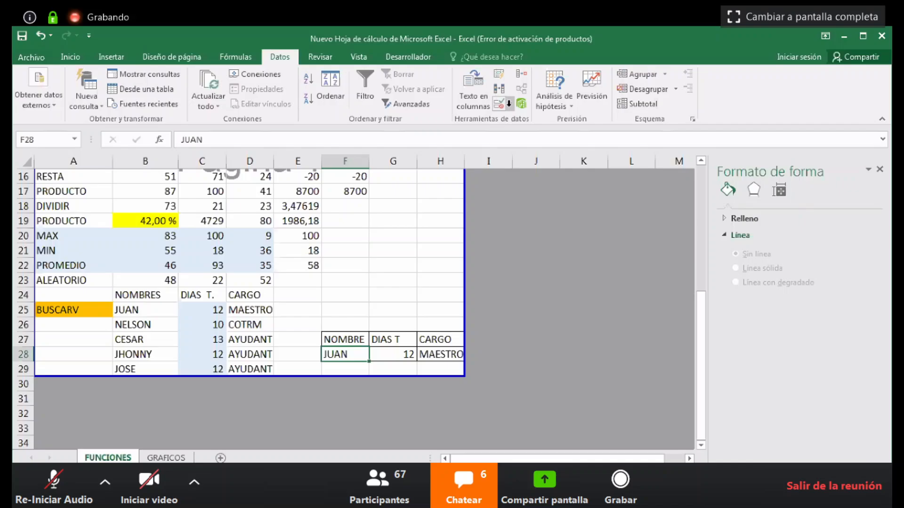
left_click(509, 103)
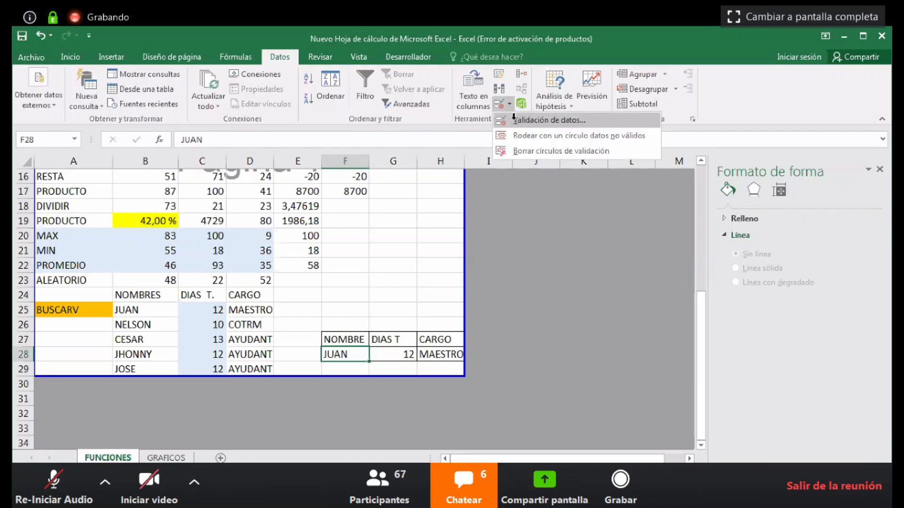
left_click(514, 119)
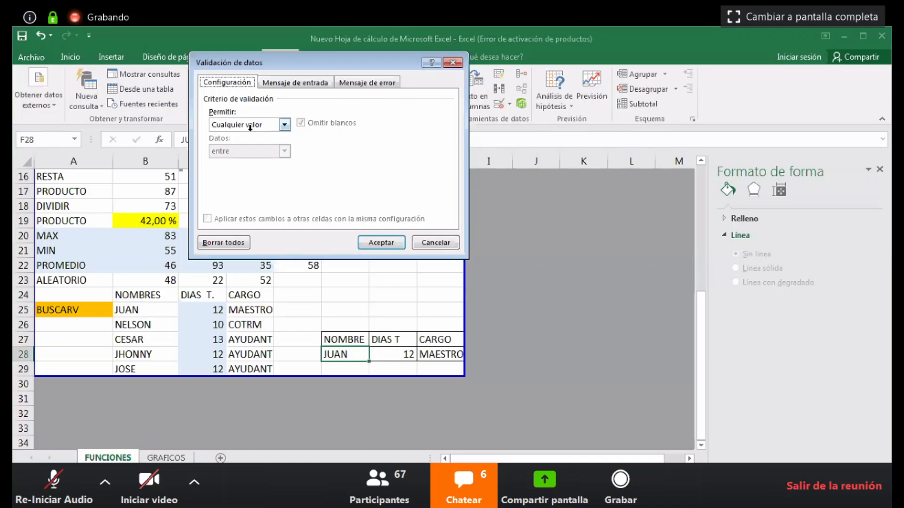
left_click(250, 125)
left_click(241, 155)
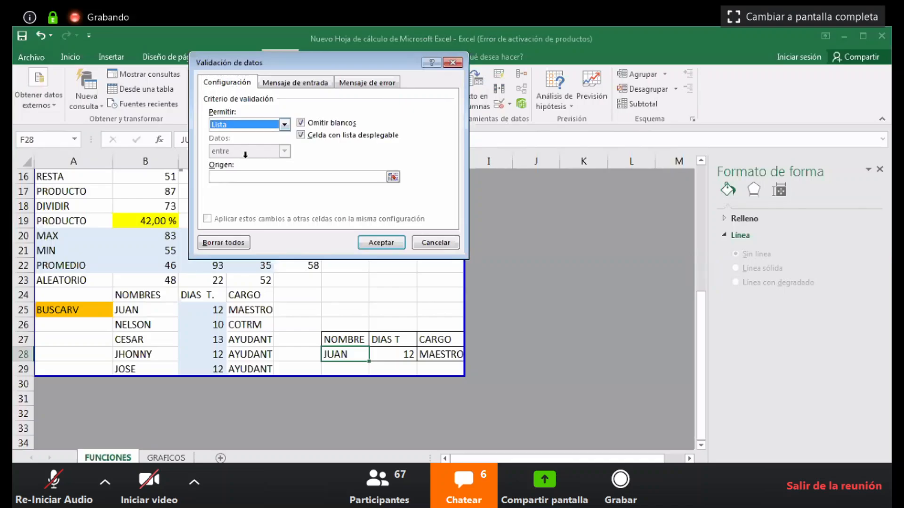
Enter four first names from the NOMBRES column, separated by semicolons, as the list source and apply the validation to F28
left_click(267, 173)
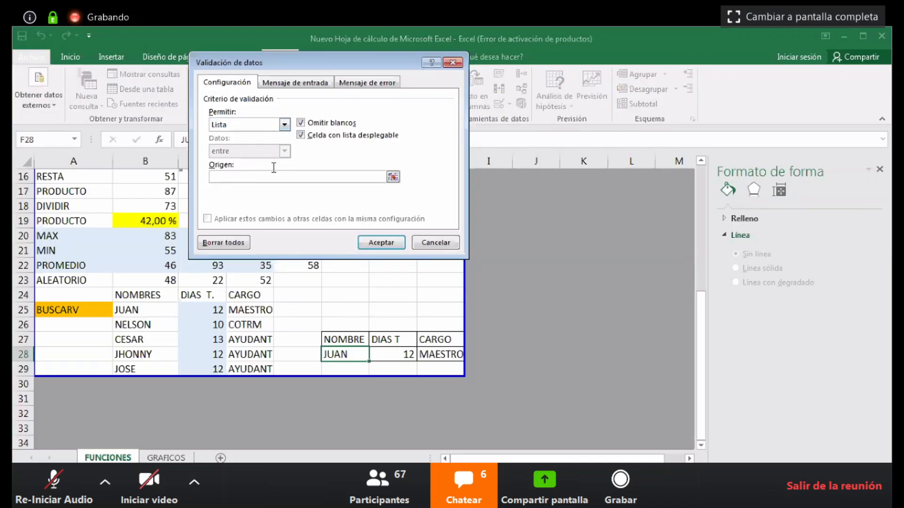
type("jUN")
key("BackSpace")
key("BackSpace")
key("BackSpace")
type("JUAN;NELSON;CESAR;JOSE")
key("Return")
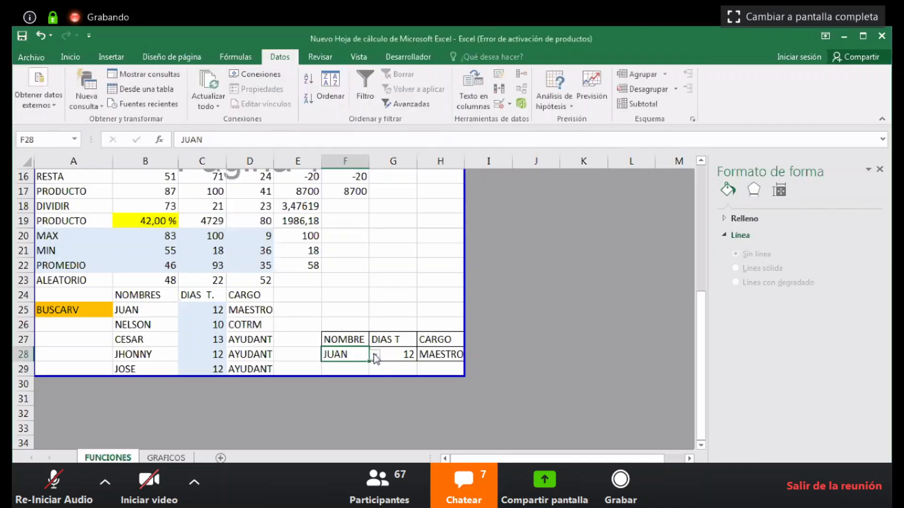
Test the drop-down list in F28 by choosing the third name, the second name and the third name again
left_click(375, 354)
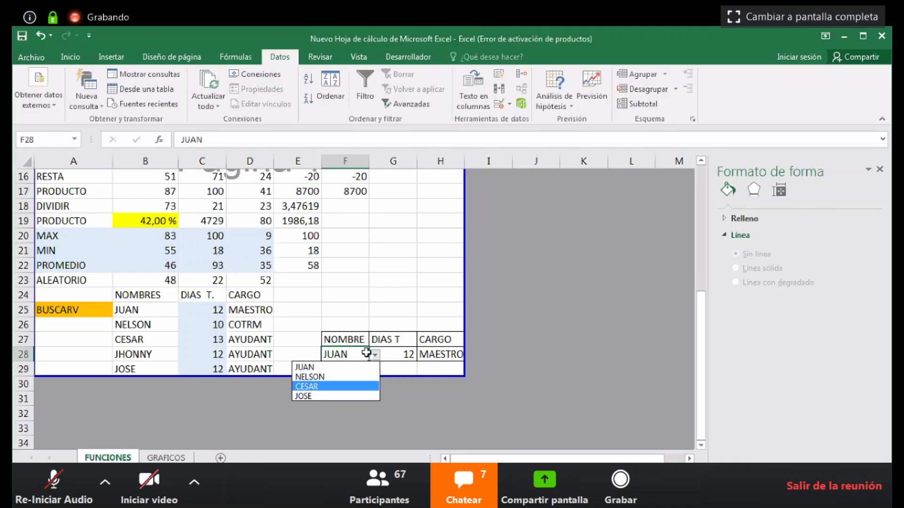
left_click(336, 385)
left_click(375, 355)
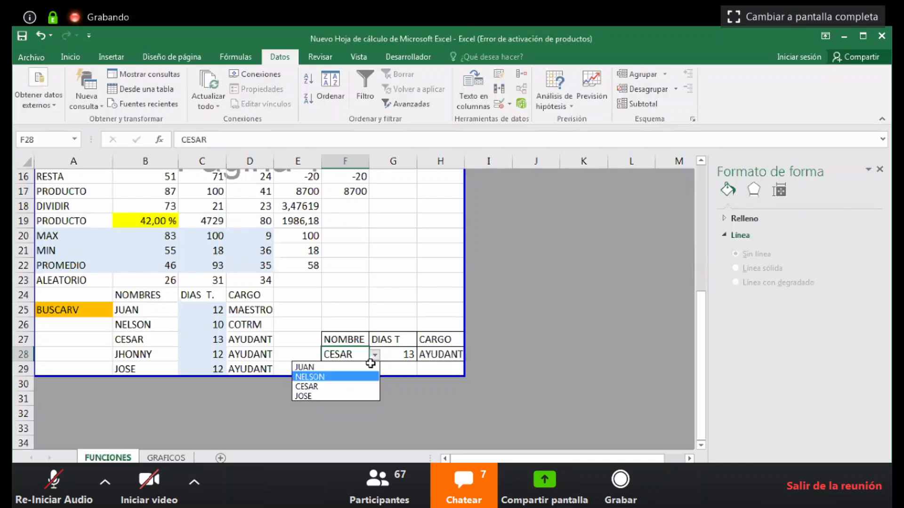
left_click(320, 377)
left_click(375, 355)
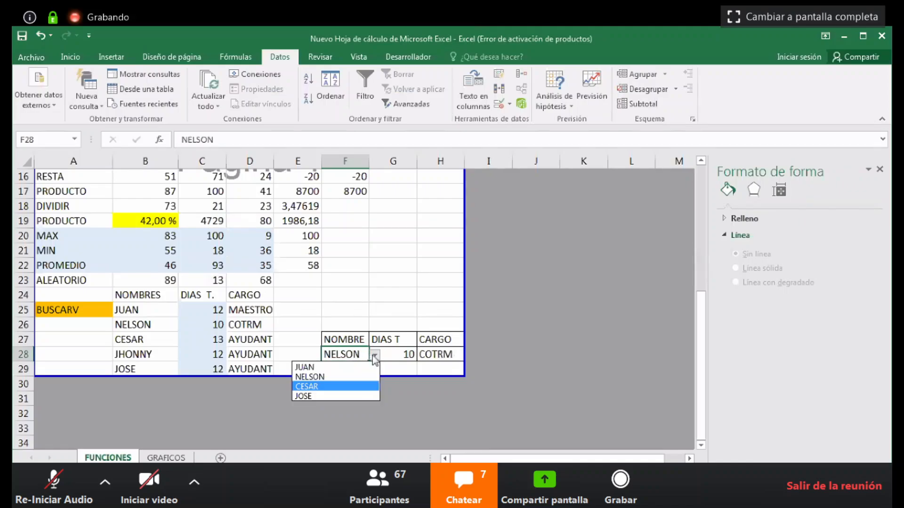
key("Return")
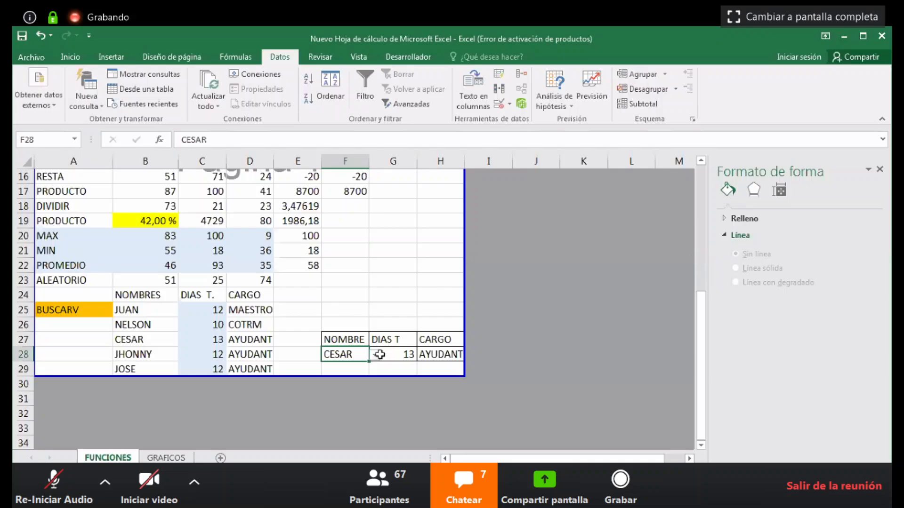
Go to the GRAFICOS sheet and move the RESUMEN DEL MES chart left so it overlaps the ENFERMOS column
key("ctrl+Page_Down")
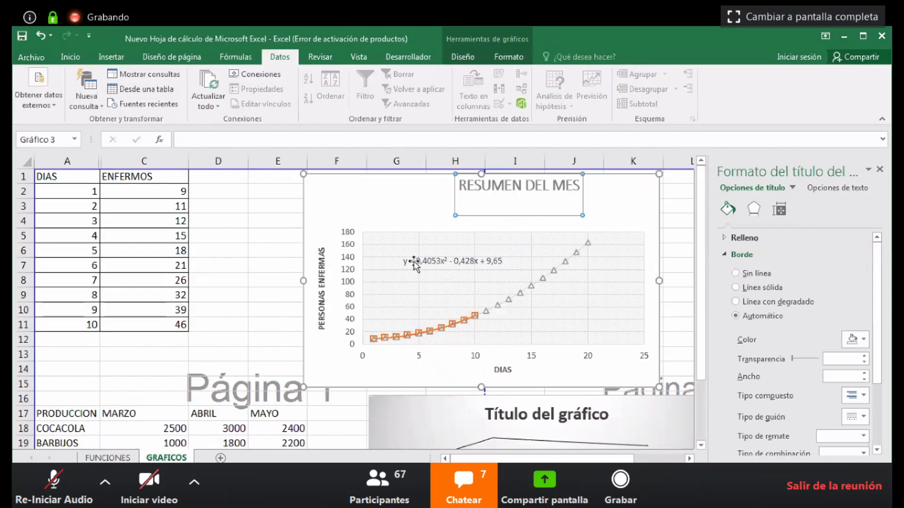
left_click(363, 360)
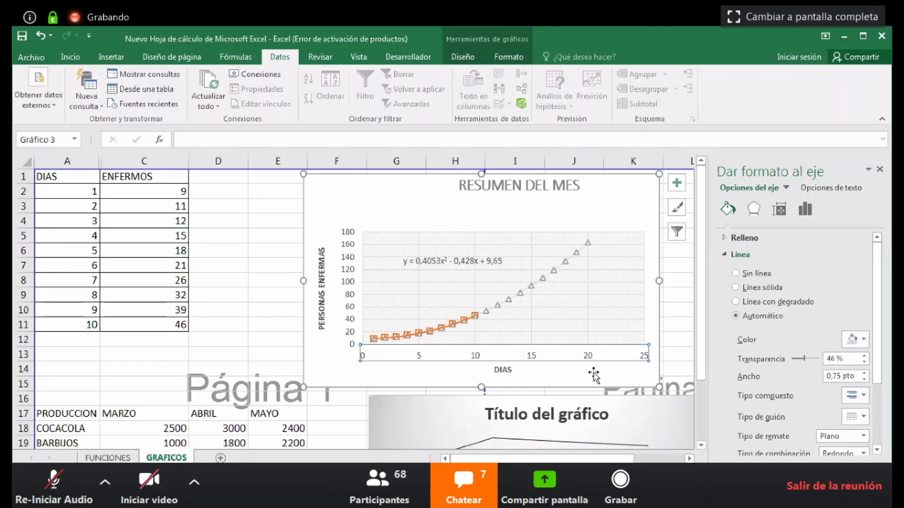
left_click(504, 235)
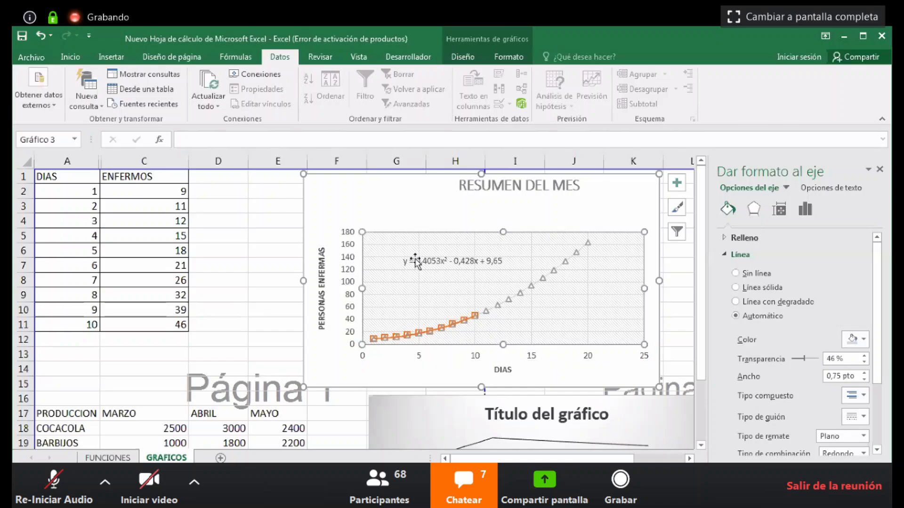
left_click(354, 210)
left_click_drag(308, 178, 235, 177)
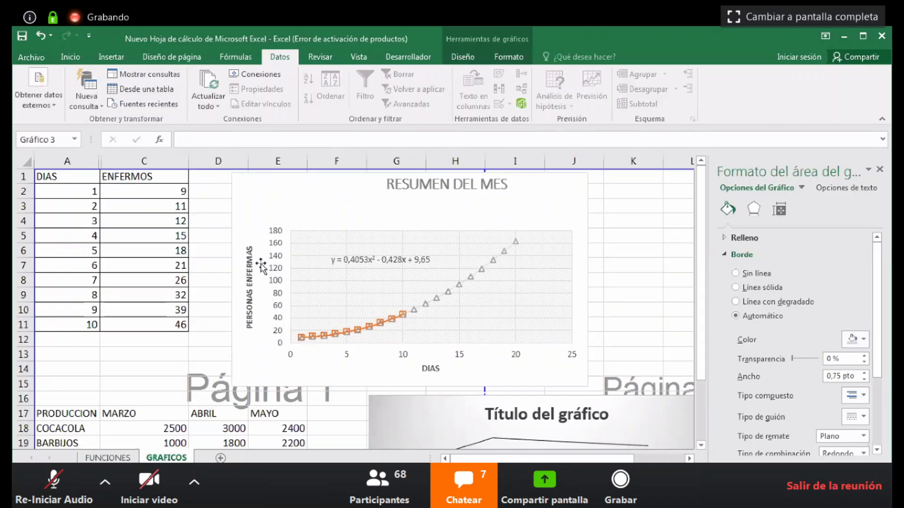
Try a major unit and maximum of 45 on the horizontal DIAS axis of the RESUMEN DEL MES chart
left_click(335, 356)
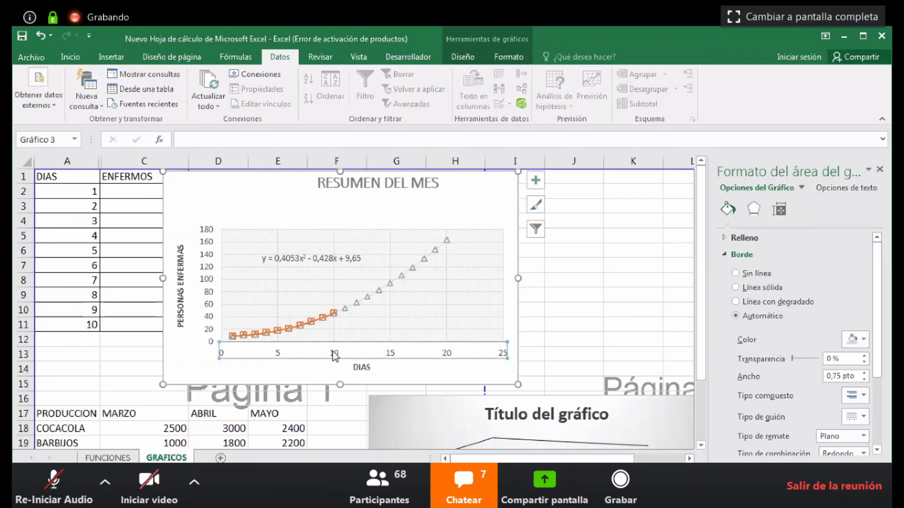
right_click(334, 356)
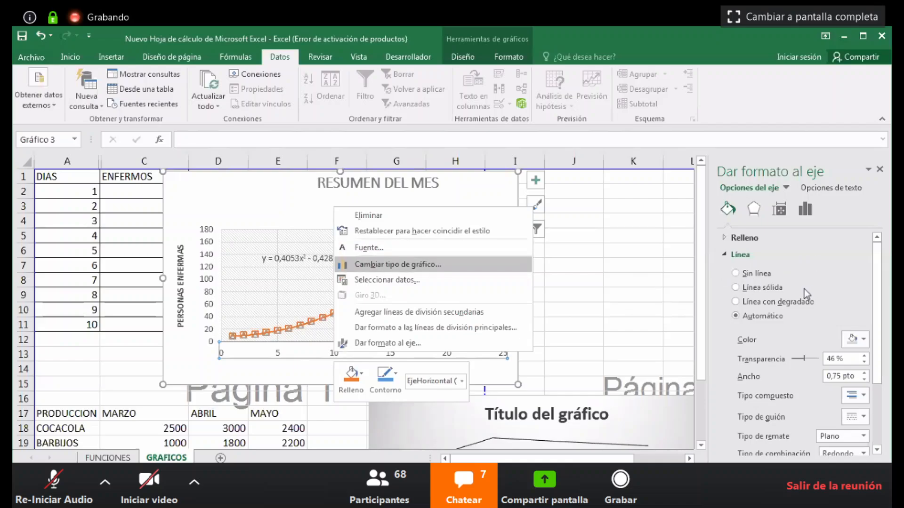
left_click_drag(808, 286, 766, 289)
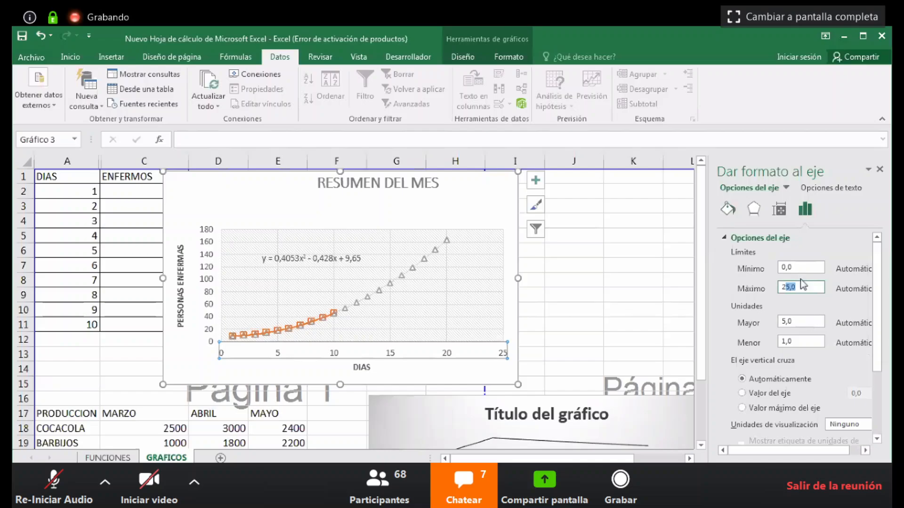
left_click(807, 269)
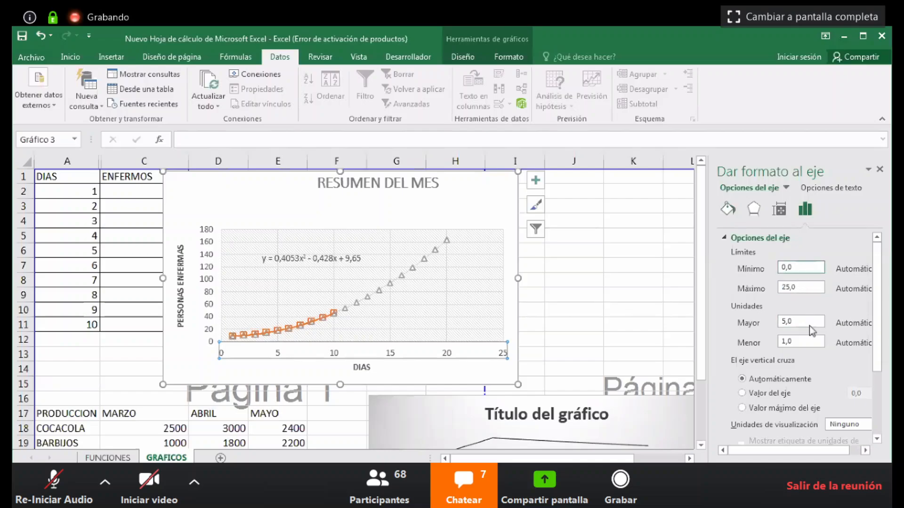
left_click(810, 325)
left_click_drag(810, 324, 723, 323)
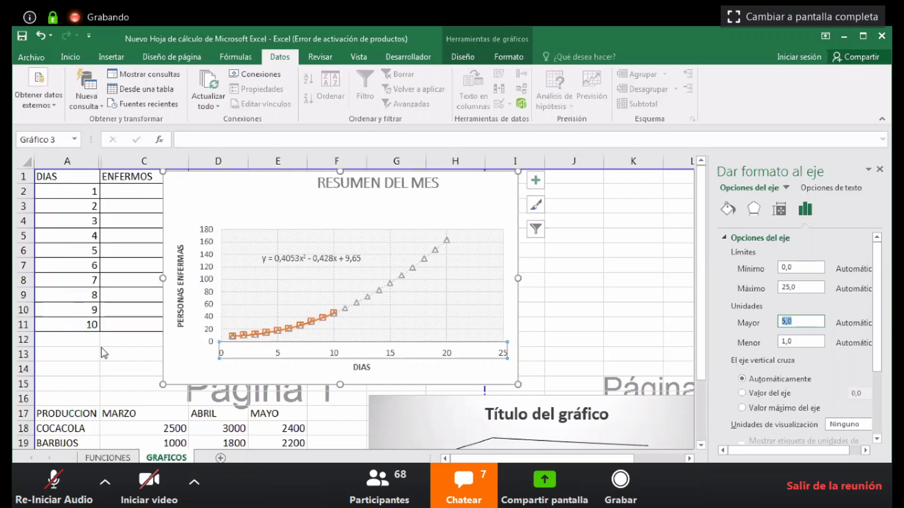
type("45")
left_click_drag(810, 283, 761, 290)
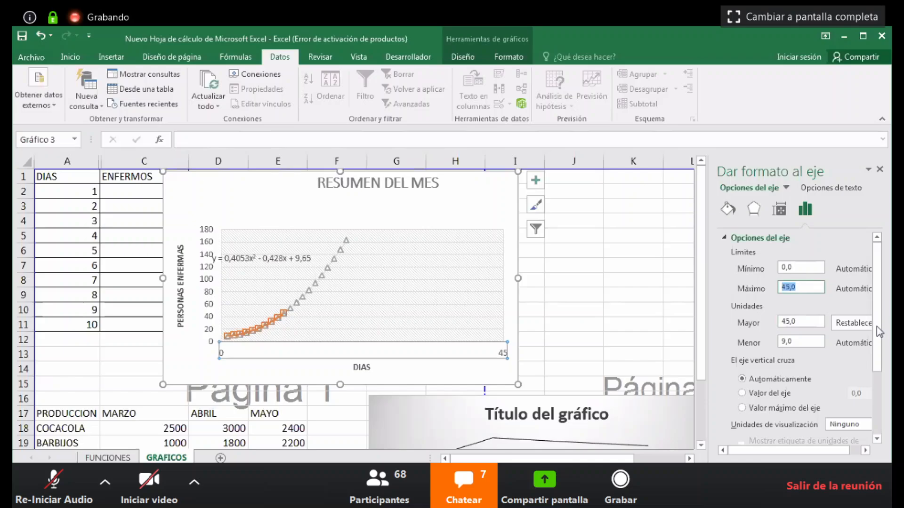
Restore the DIAS axis scale to a maximum of 25 and set its minor unit to 5
scroll(877, 326, "down", 1)
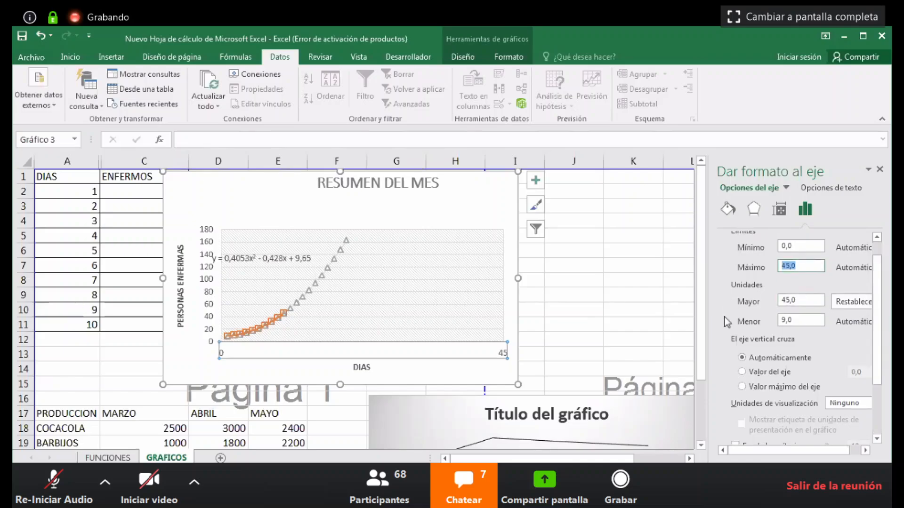
key("Tab")
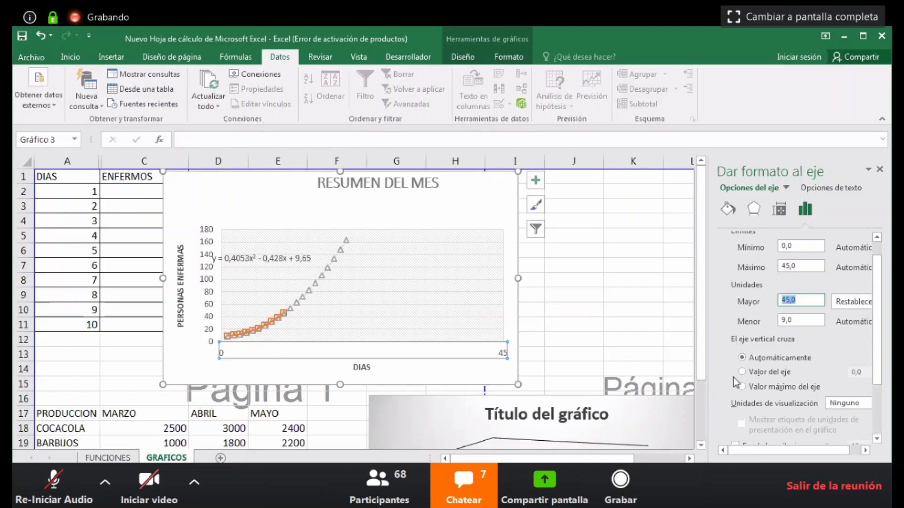
type("4")
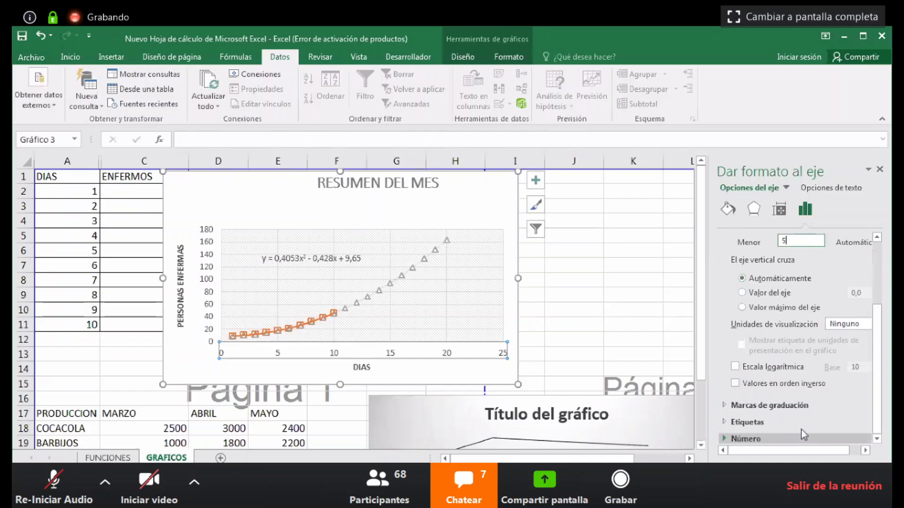
Shift the chart slightly and draw a horizontal line about 2.05 cm long just under the DIAS axis, from 10 to 15
left_click(490, 274)
left_click_drag(518, 266, 549, 276)
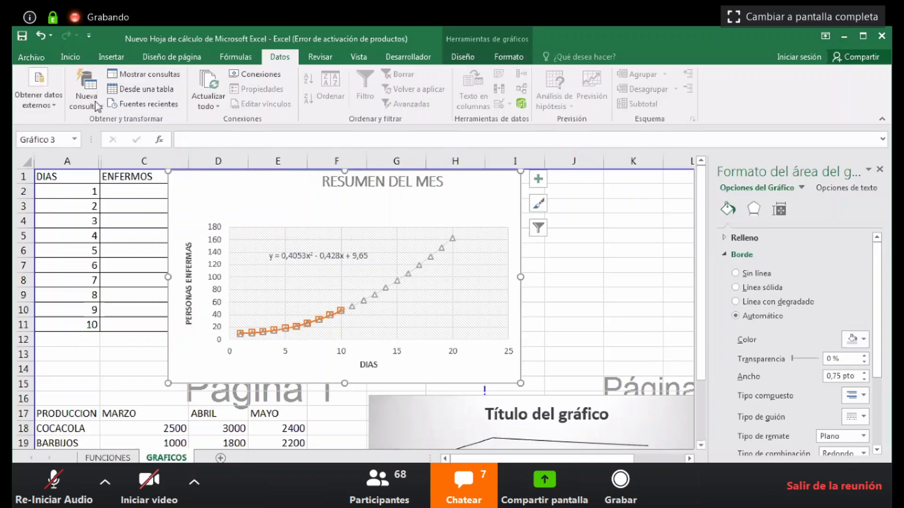
left_click(72, 59)
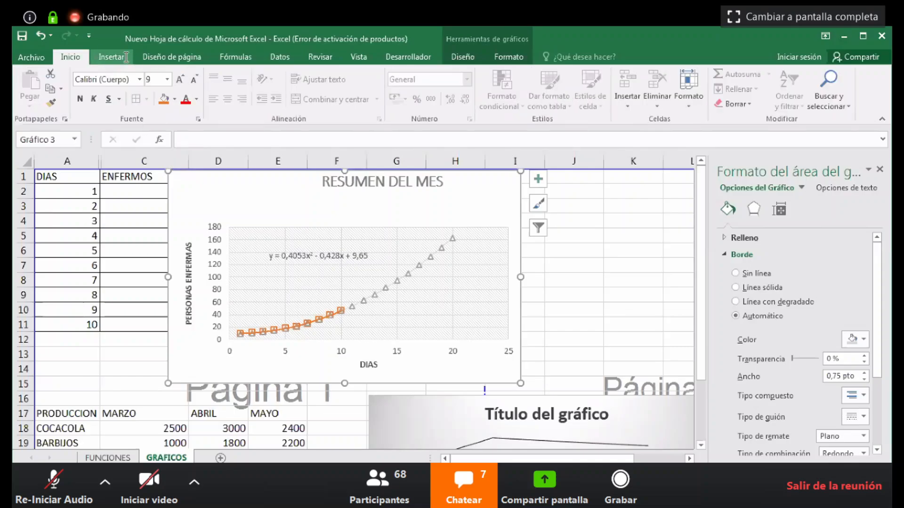
left_click(109, 56)
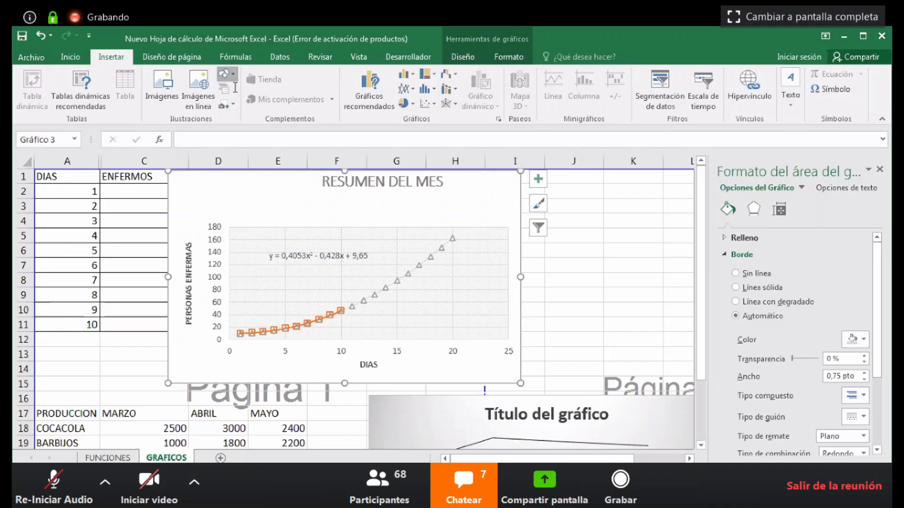
left_click(227, 74)
left_click(343, 346)
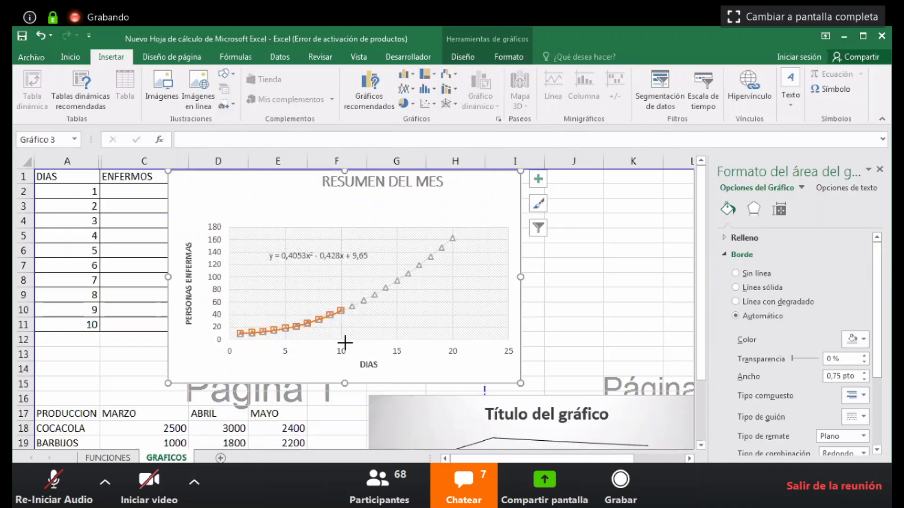
mouse_move(344, 343)
left_mouse_down()
mouse_move(395, 344)
mouse_move(403, 364)
mouse_move(397, 343)
left_mouse_up()
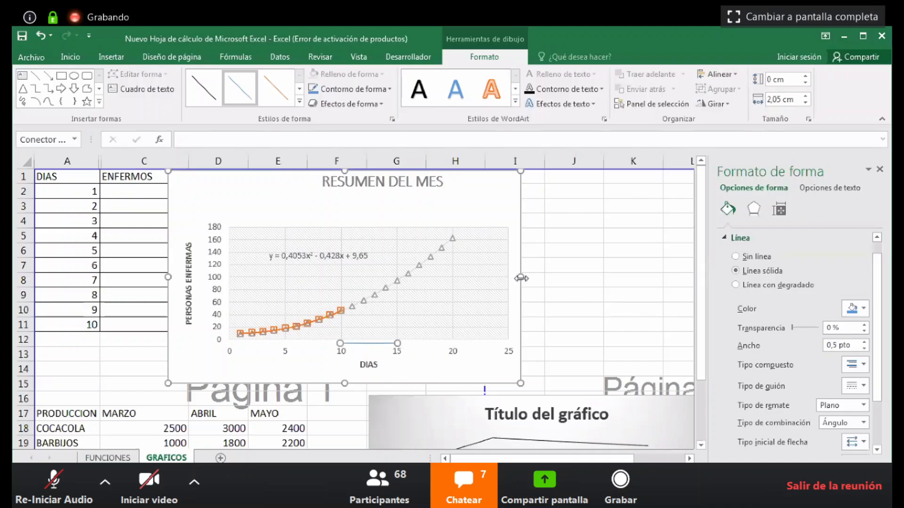
Widen the RESUMEN DEL MES chart so its right edge reaches column K
left_click_drag(522, 277, 650, 276)
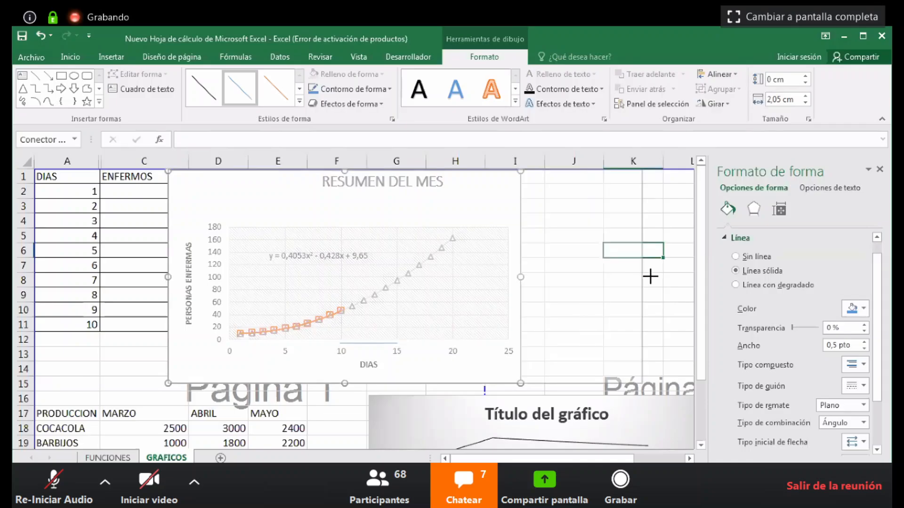
left_click(477, 347)
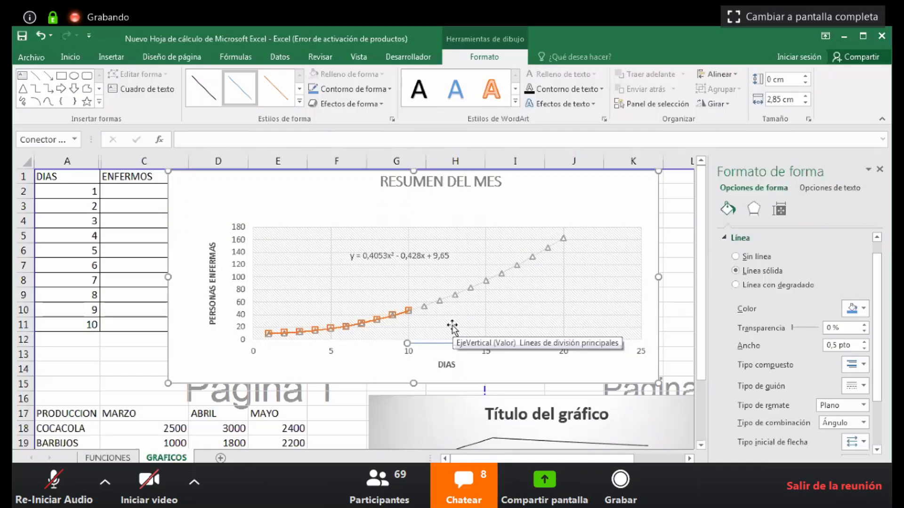
scroll(421, 328, "down", 5)
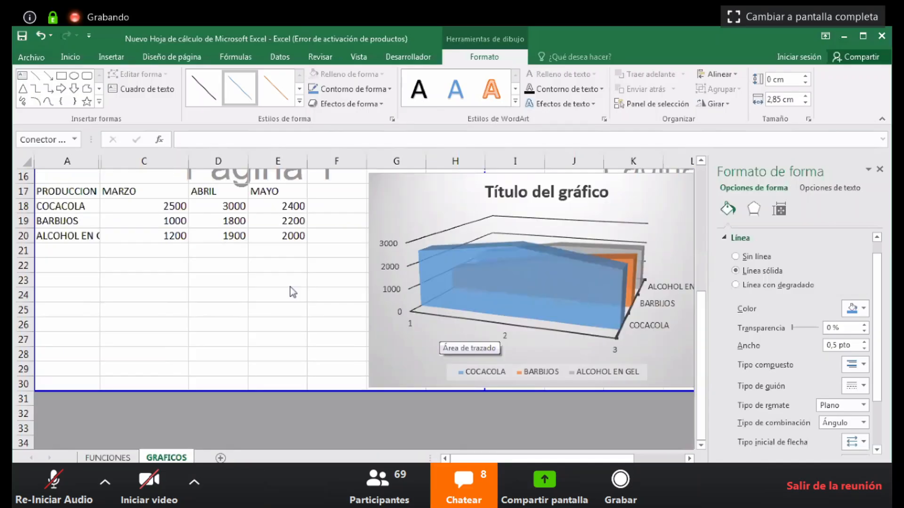
key("Escape")
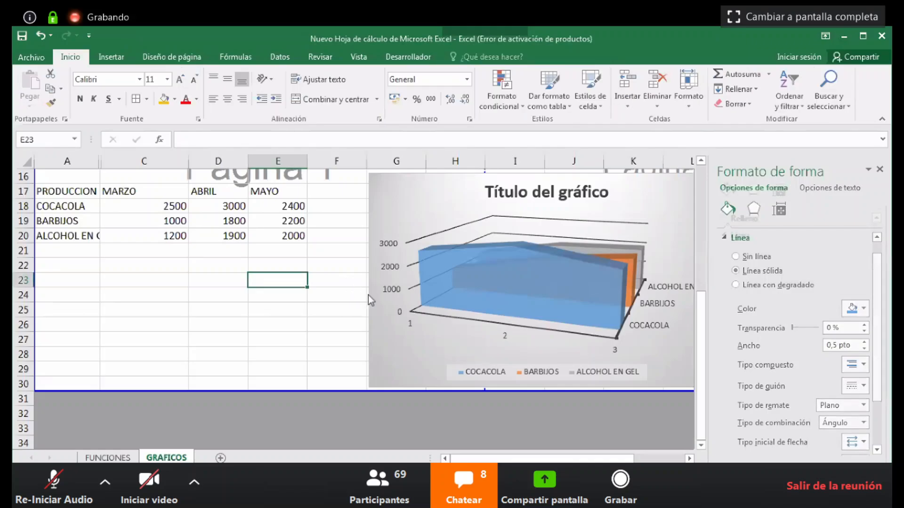
Review the RESUMEN DEL MES scatter chart and the 3D area chart of the PRODUCCION data
scroll(373, 314, "up", 2)
scroll(379, 295, "up", 3)
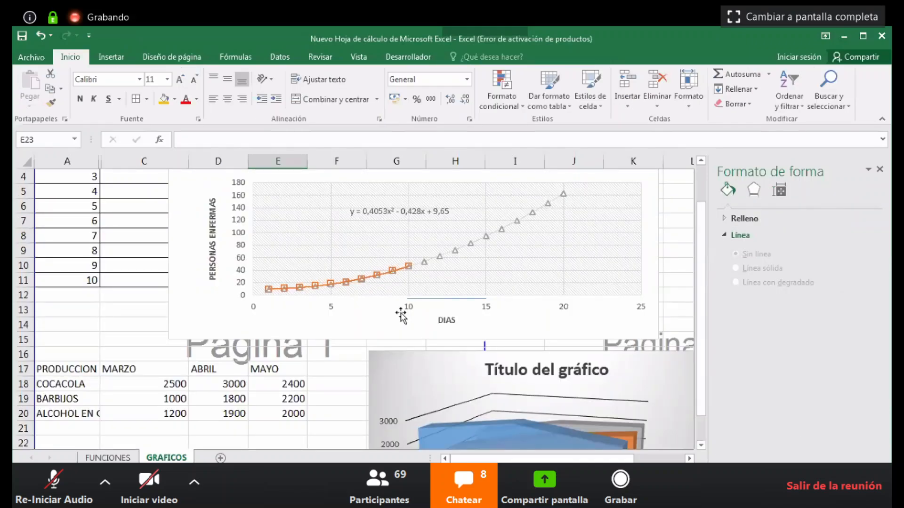
left_click(400, 282)
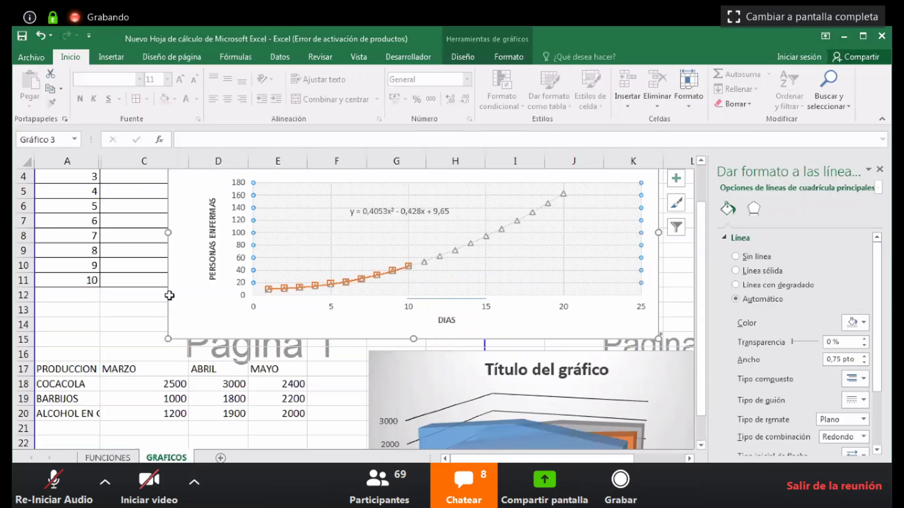
scroll(216, 298, "down", 2)
left_click(360, 353)
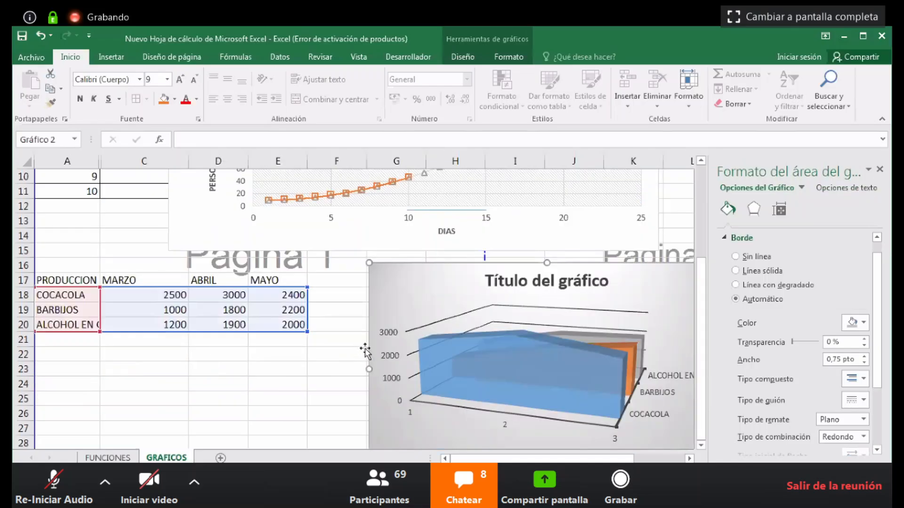
scroll(365, 350, "up", 3)
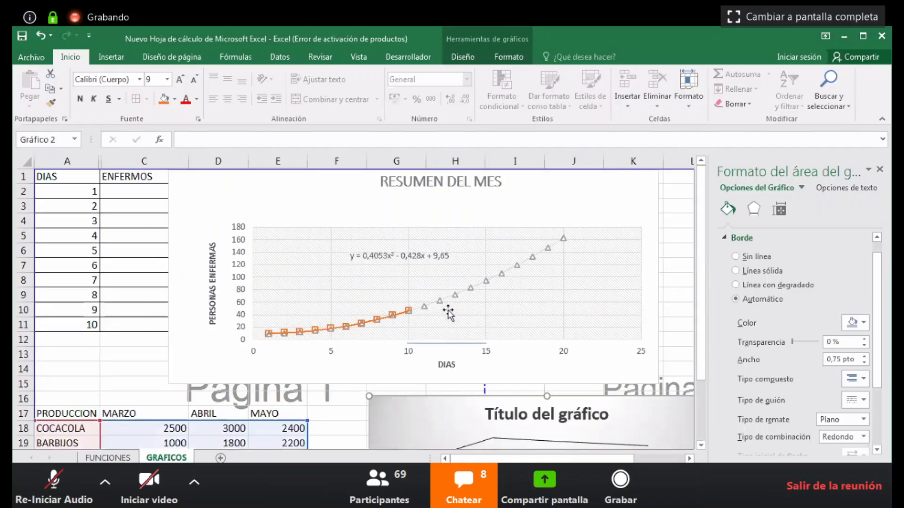
scroll(438, 322, "down", 6)
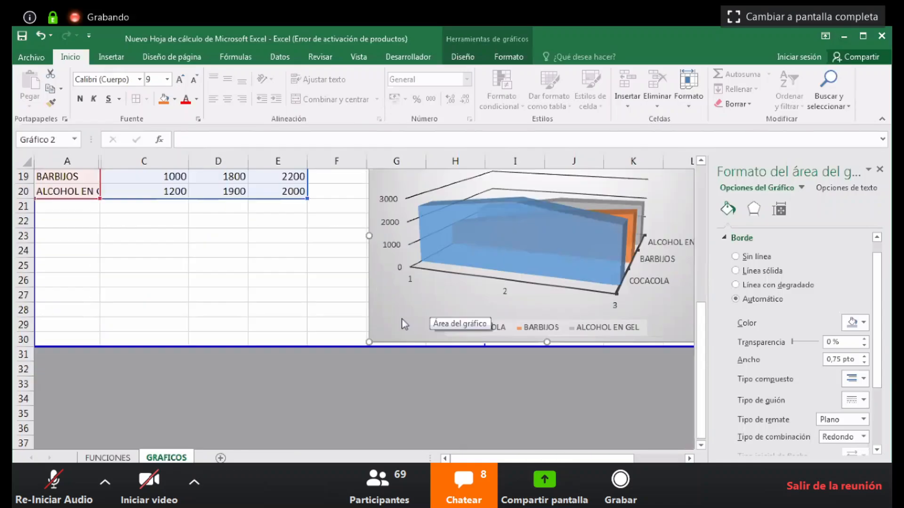
scroll(408, 321, "up", 1)
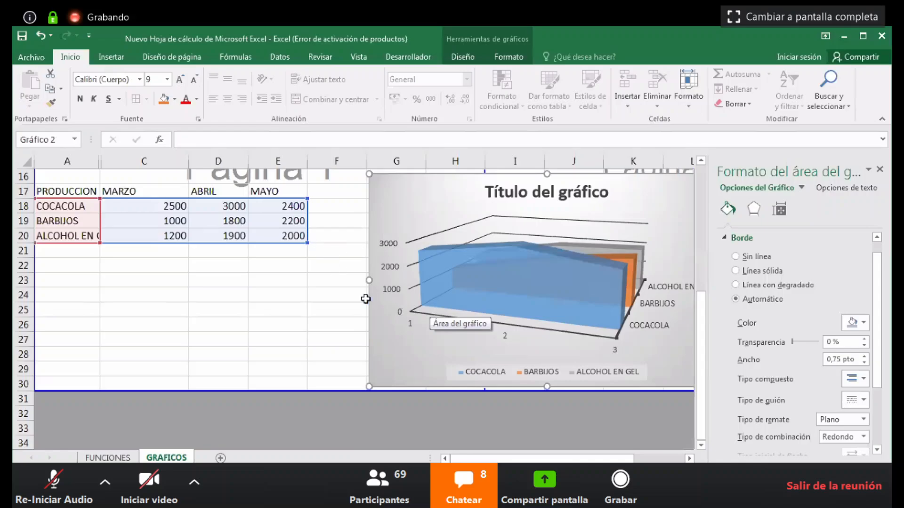
Delete the 3D area chart of the PRODUCCION data, leaving the table, and select cell A21 below it
scroll(366, 299, "up", 1)
left_click_drag(367, 299, 278, 306)
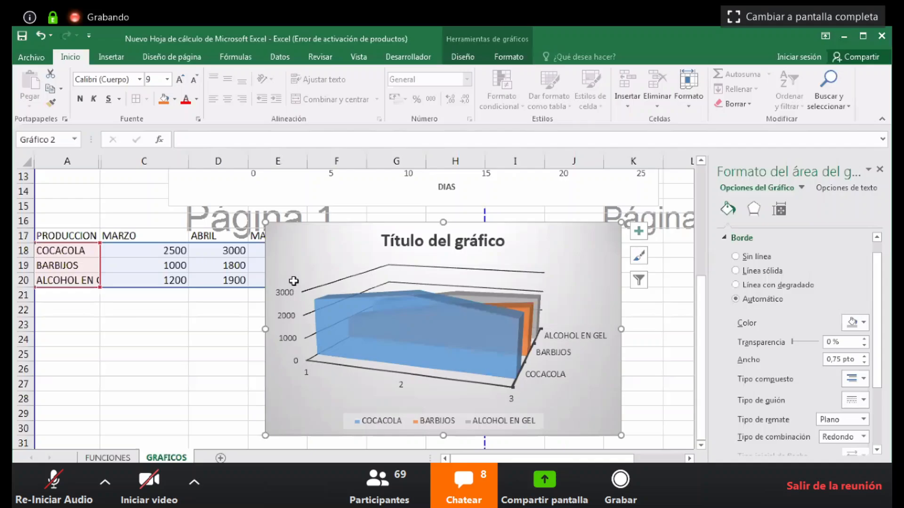
key("Delete")
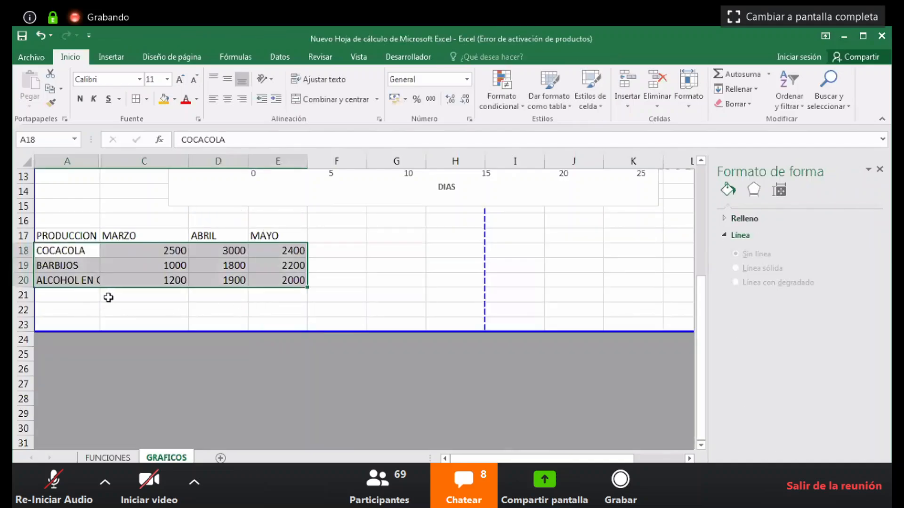
left_click(86, 296)
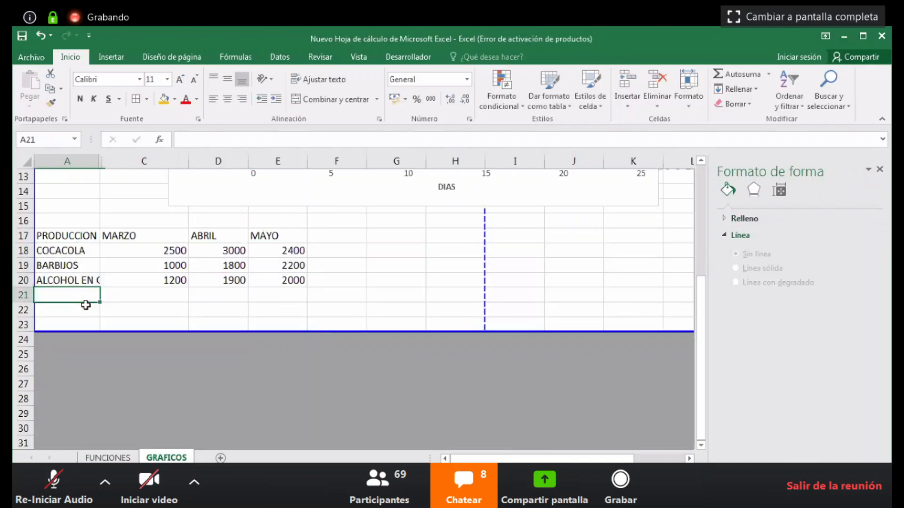
Add a CEMENTO row below ALCOHOL EN GEL with 2000 for MARZO, 1000 for ABRIL and 200 for MAYO
type("CE")
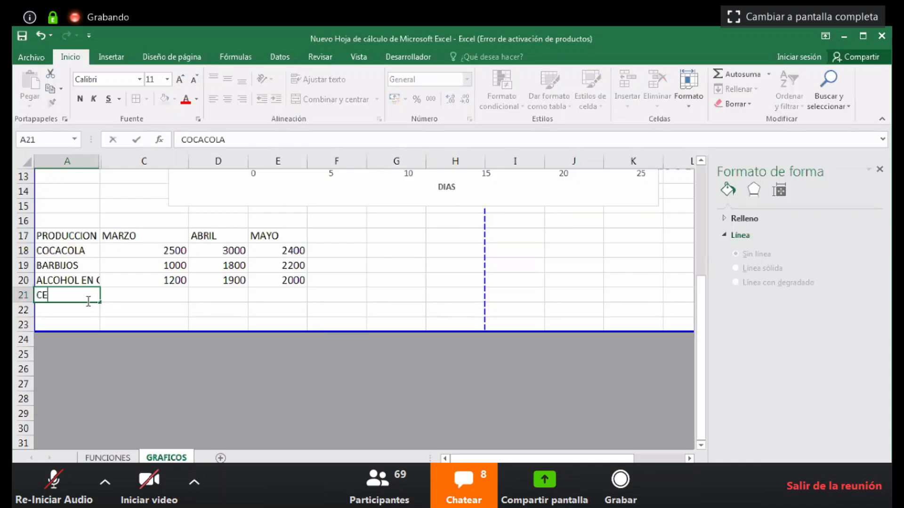
type("MENTO")
key("Tab")
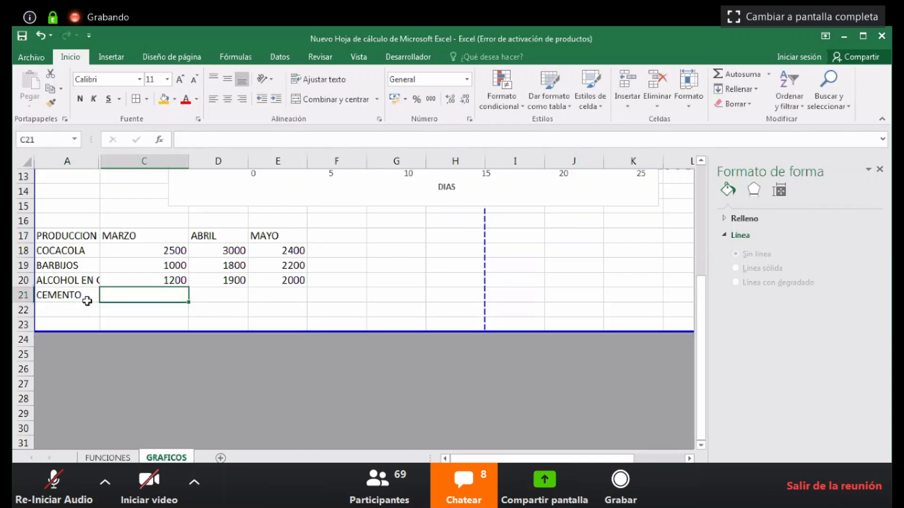
type("200")
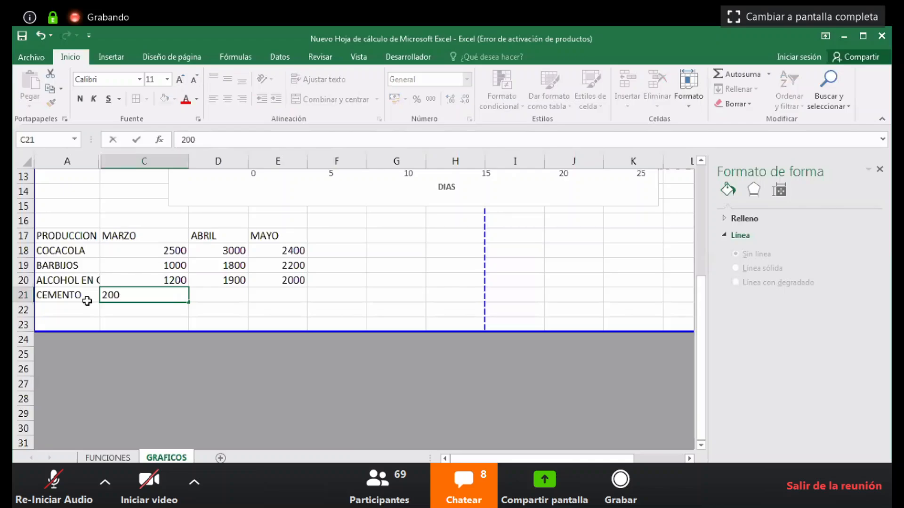
type("0")
key("Tab")
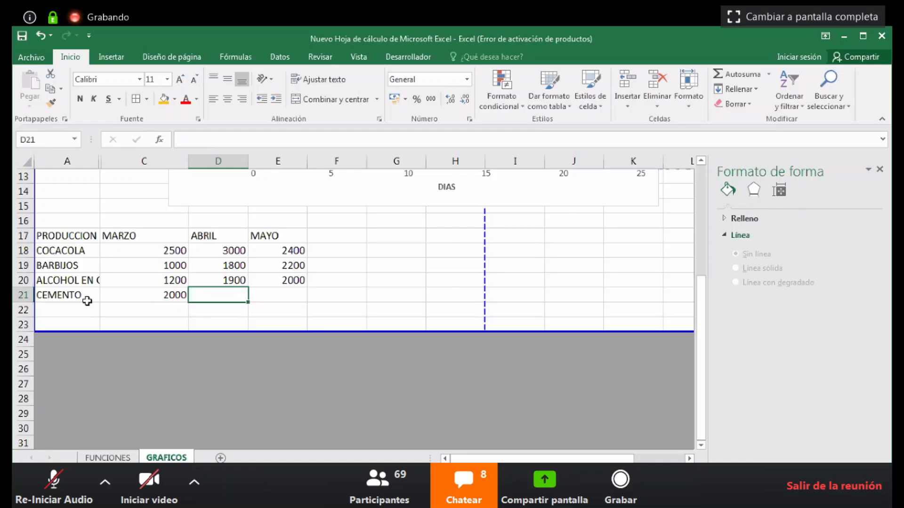
type("1000")
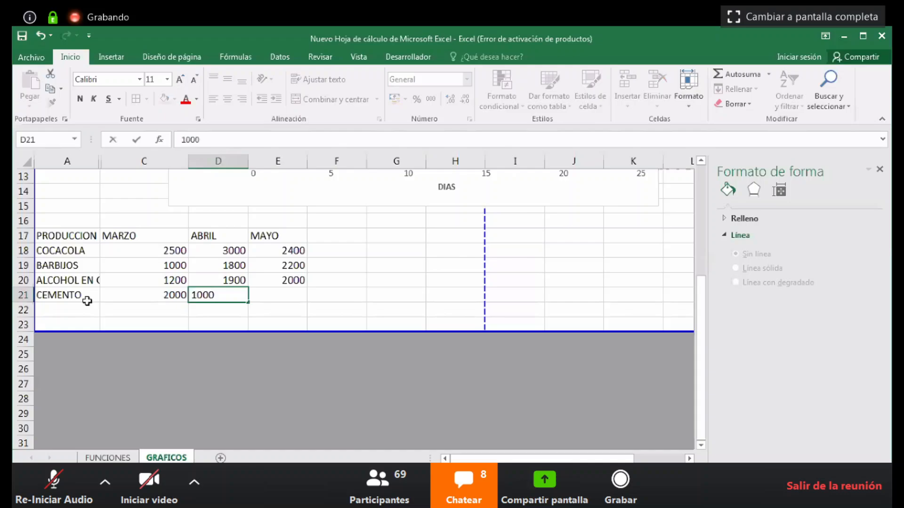
key("Tab")
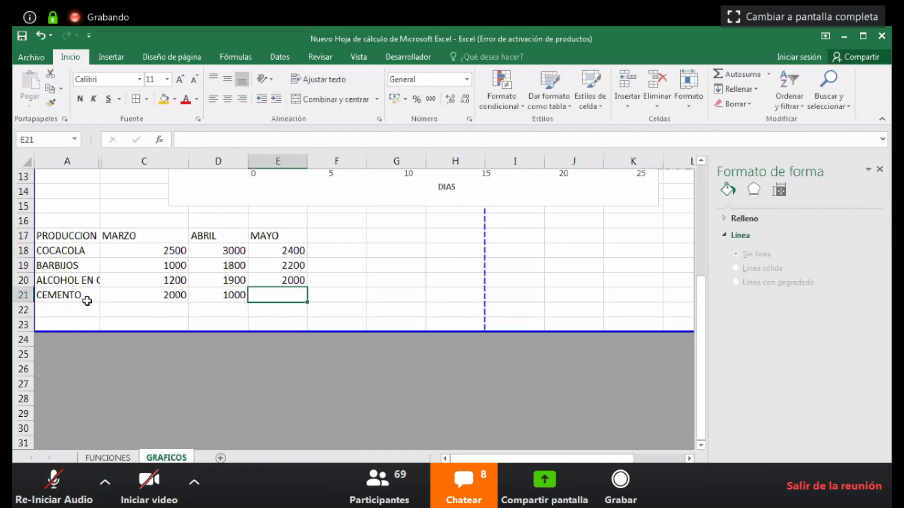
type("200")
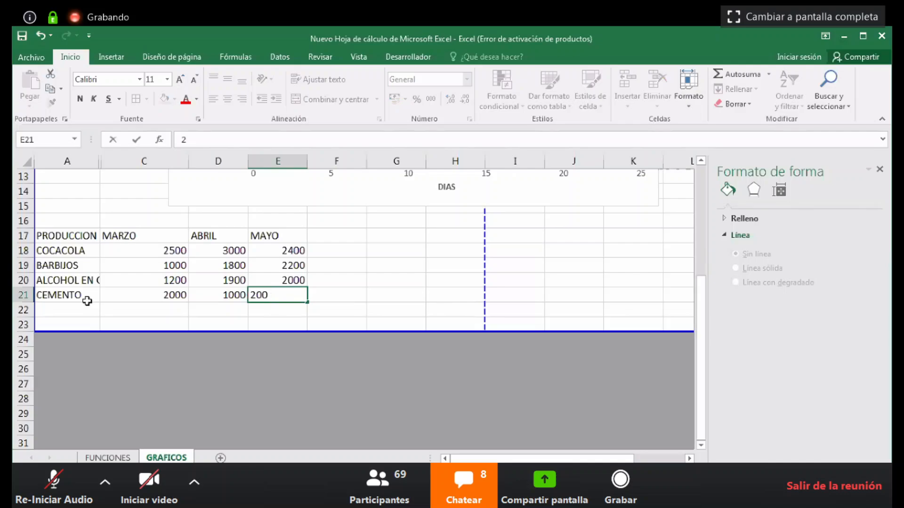
key("Return")
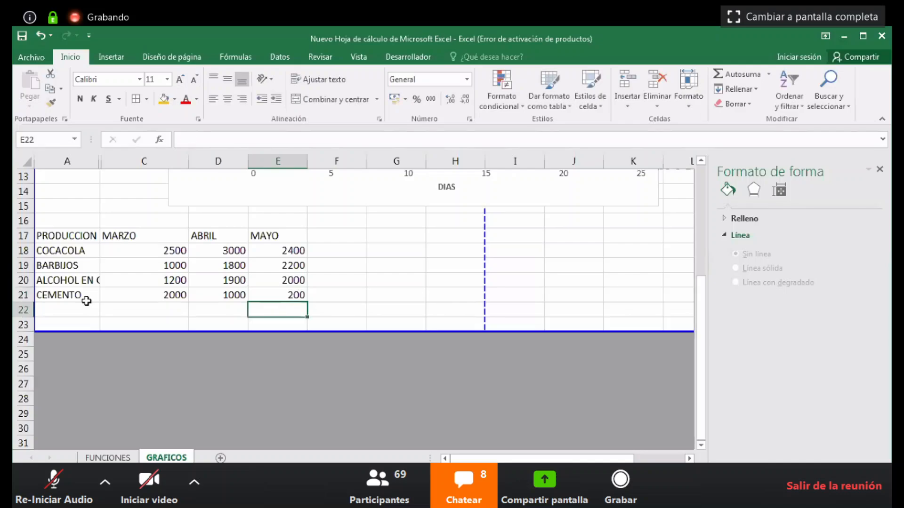
Insert a 3D area chart of the four products' monthly production from A18:E21
left_click(55, 252)
left_click(276, 300, "shift")
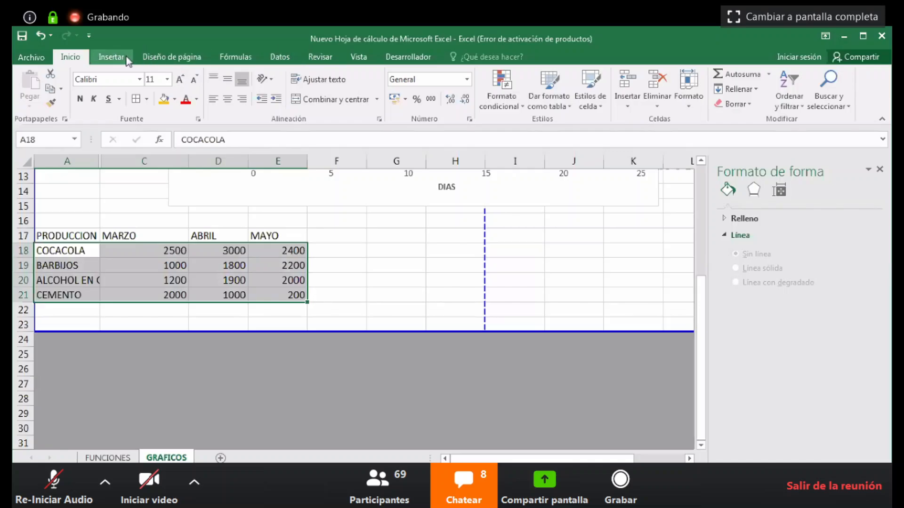
left_click(112, 57)
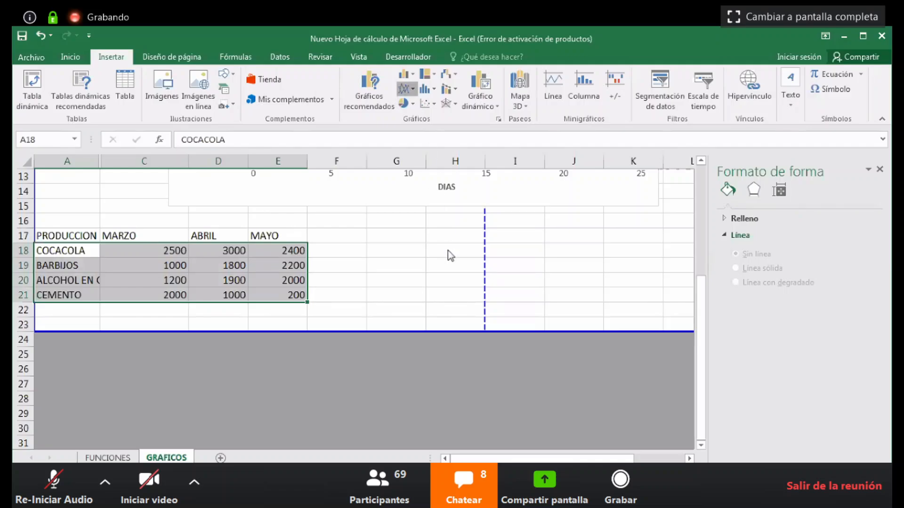
mouse_move(453, 259)
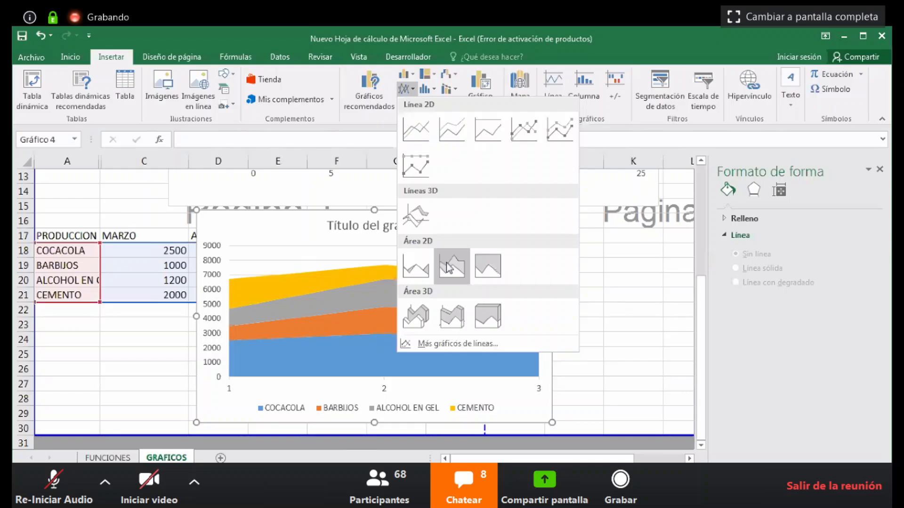
left_click(432, 320)
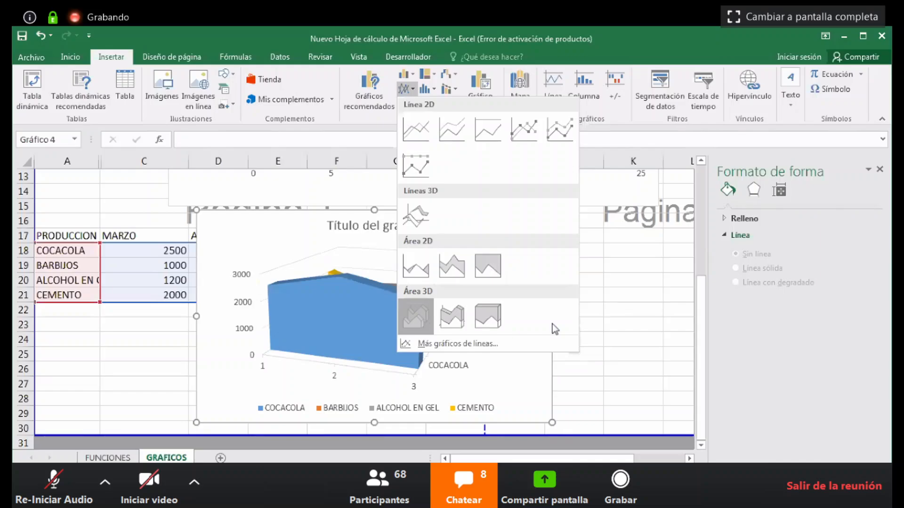
left_click(607, 326)
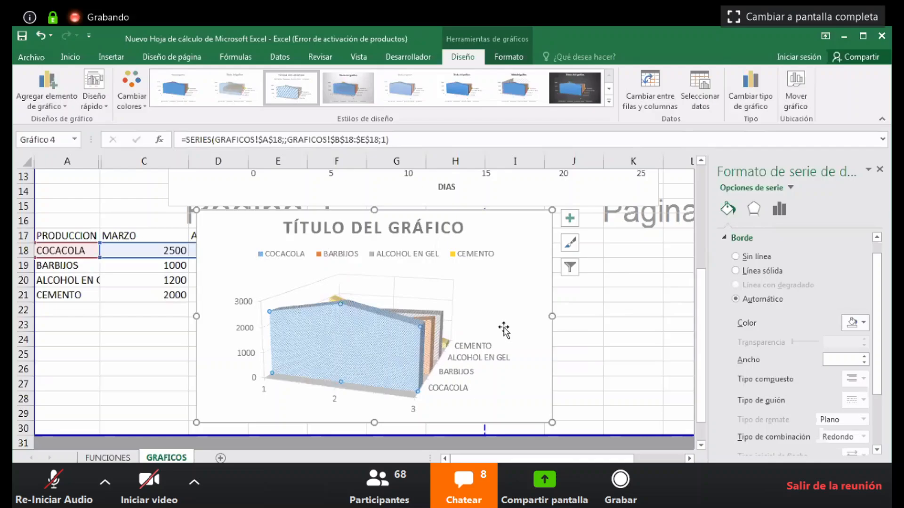
left_click_drag(406, 339, 503, 330)
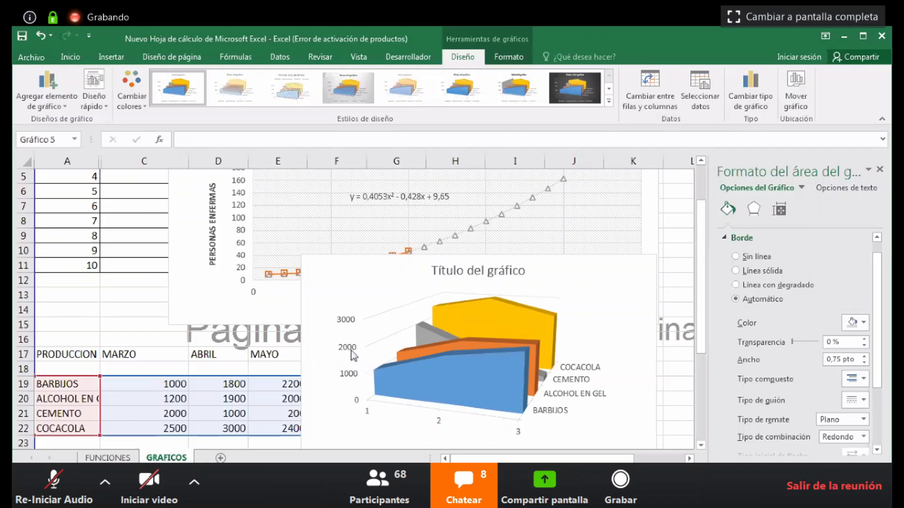
scroll(351, 351, "down", 1)
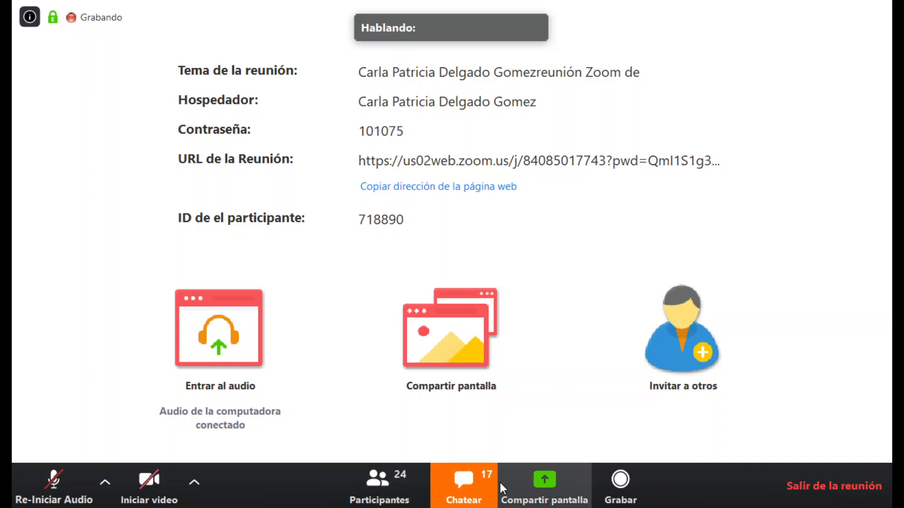
Open the Zoom group chat and read through the participants' questions from the earliest to the latest message
left_click(479, 471)
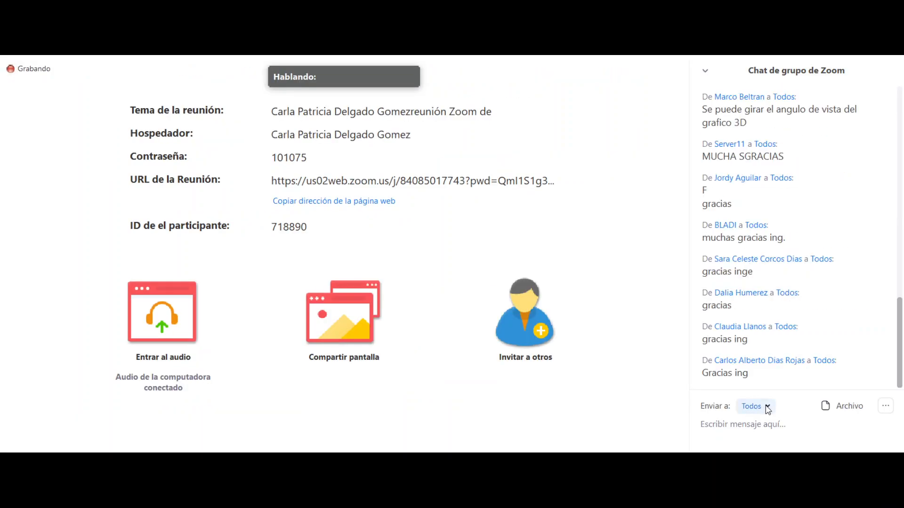
scroll(800, 195, "up", 3)
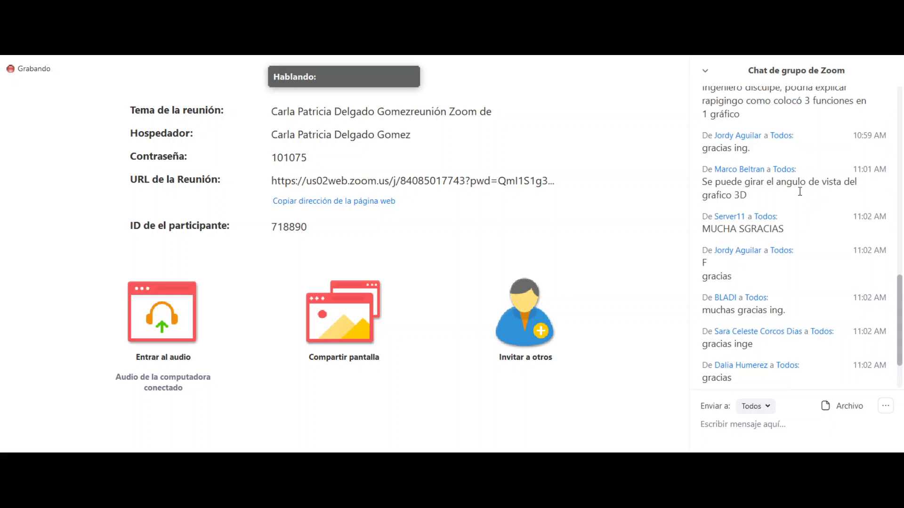
scroll(800, 192, "down", 3)
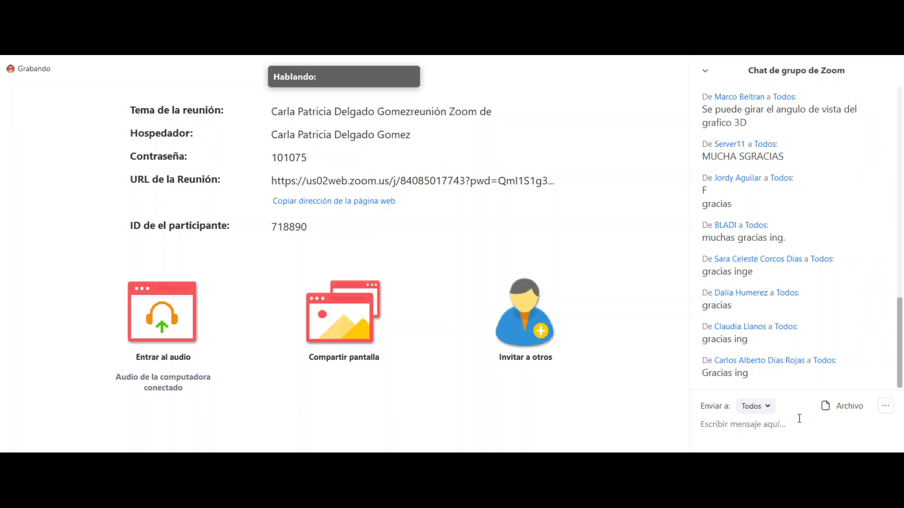
scroll(839, 163, "up", 5)
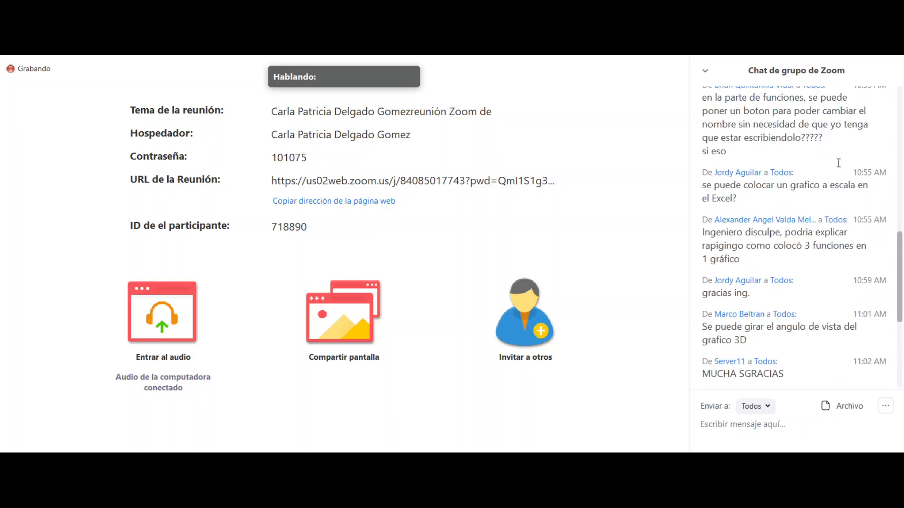
scroll(838, 163, "up", 5)
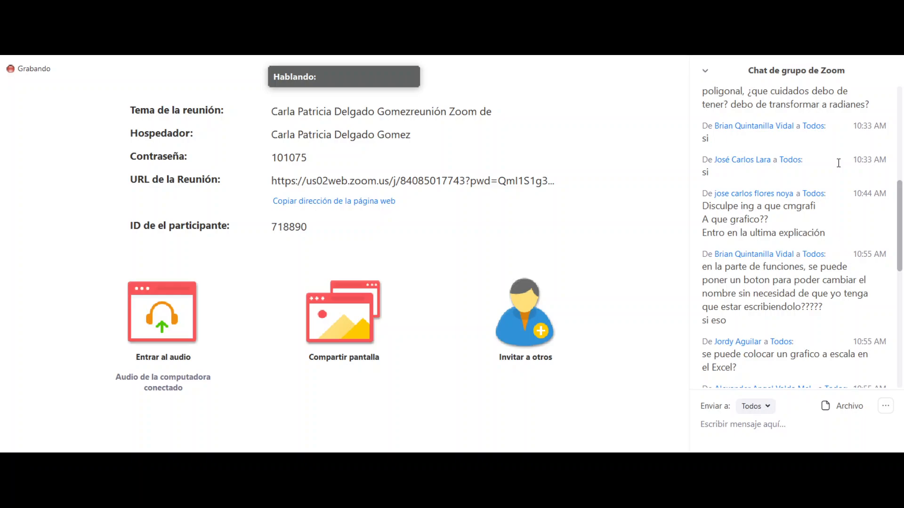
scroll(838, 163, "up", 10)
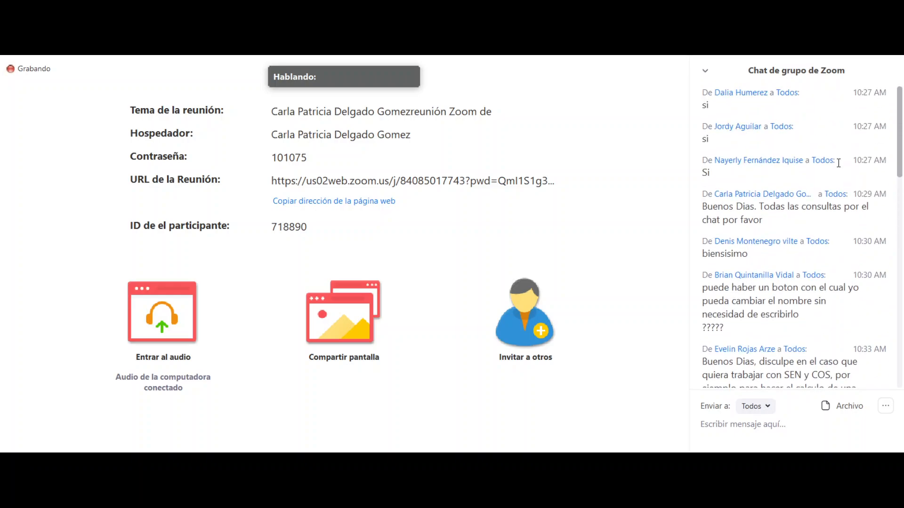
scroll(839, 162, "down", 15)
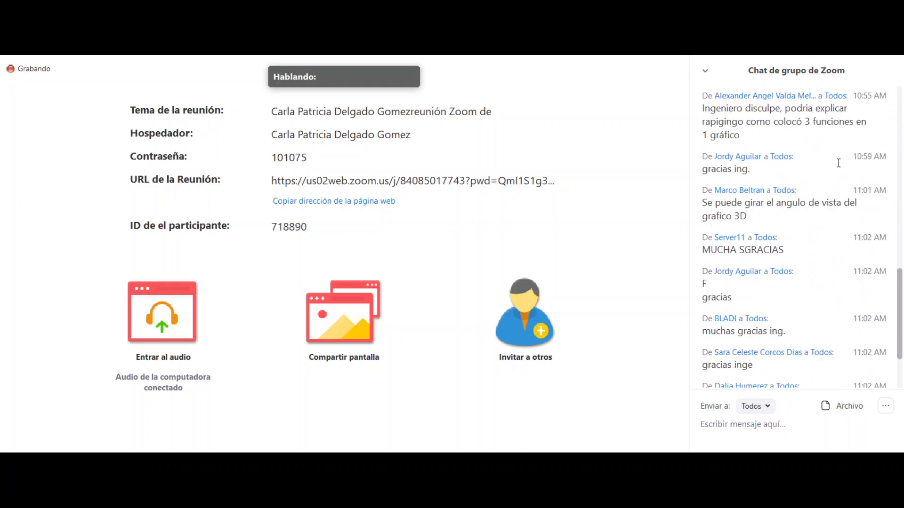
scroll(838, 163, "down", 3)
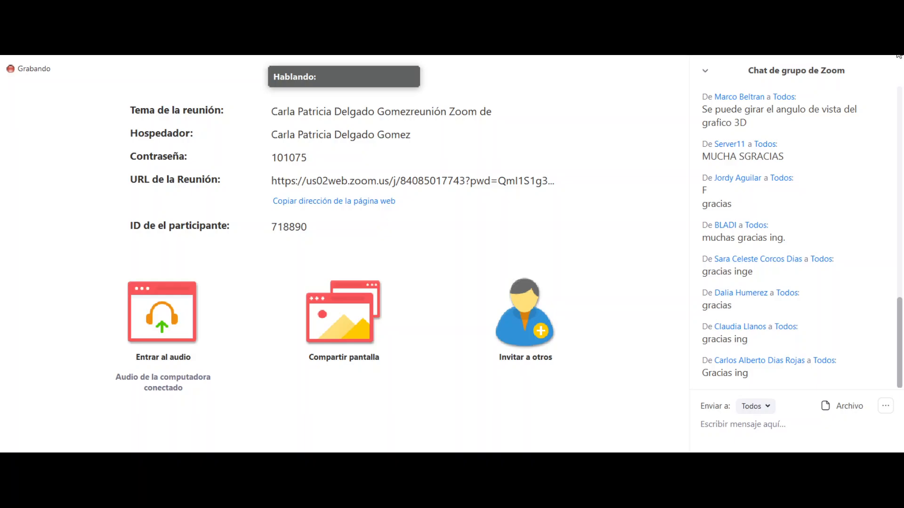